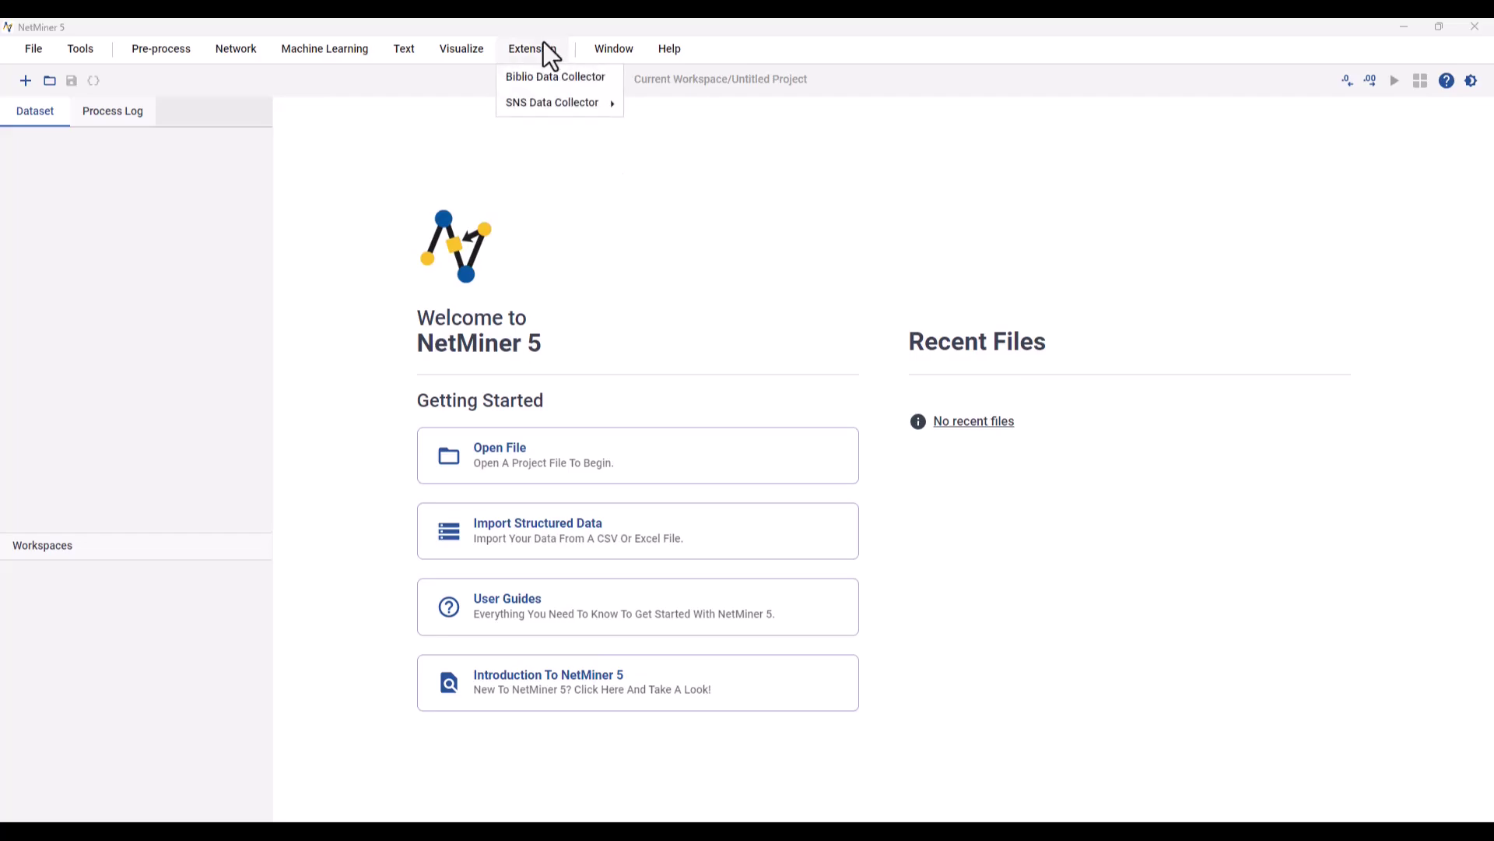
# Step: Open the YouTube Data Collector extension and move its window toward the middle of the workspace
pyautogui.moveTo(558, 106)
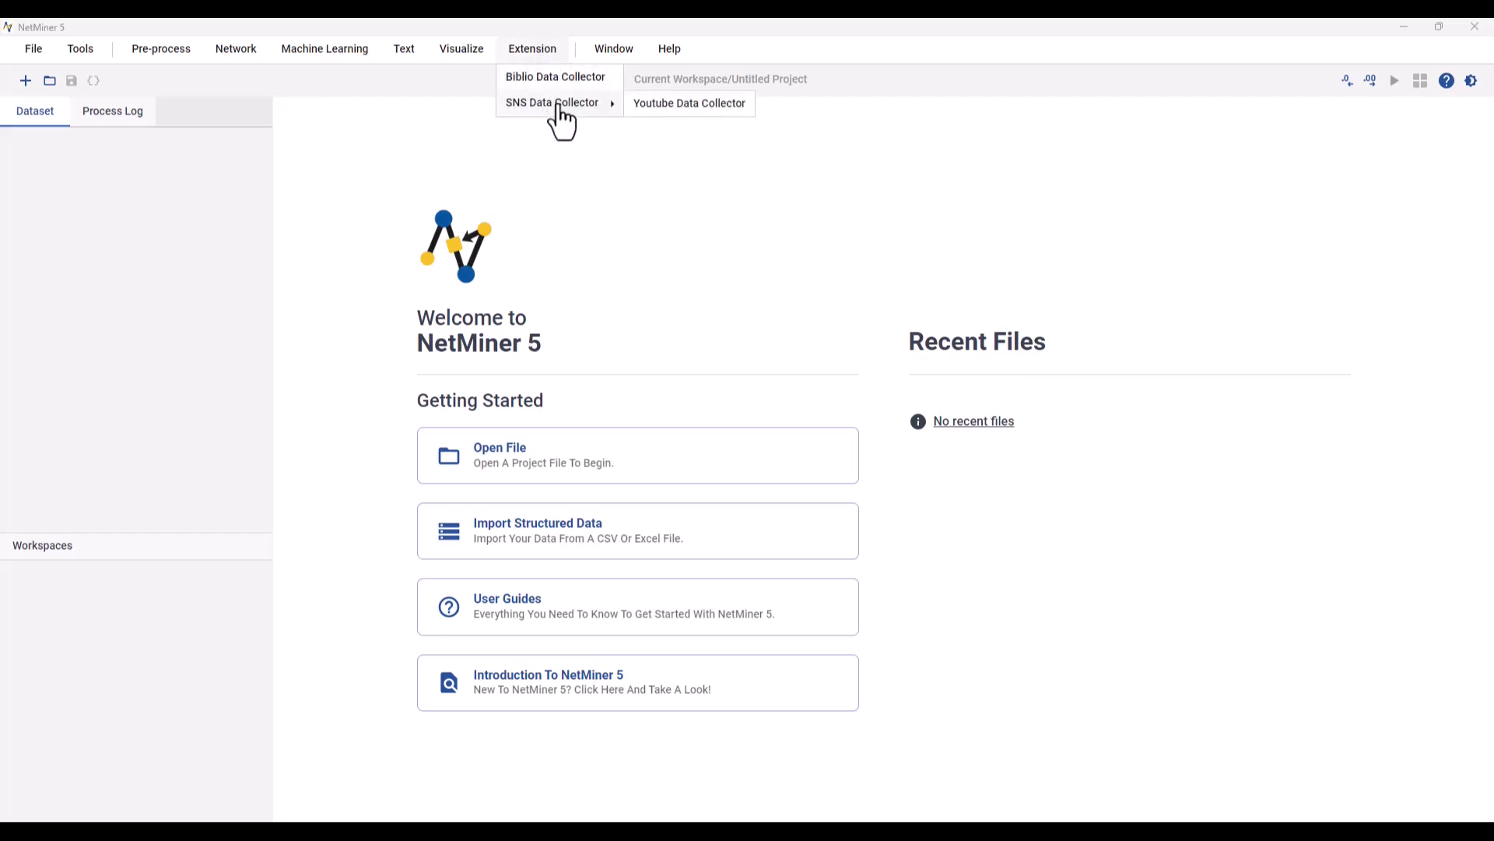
pyautogui.click(667, 109)
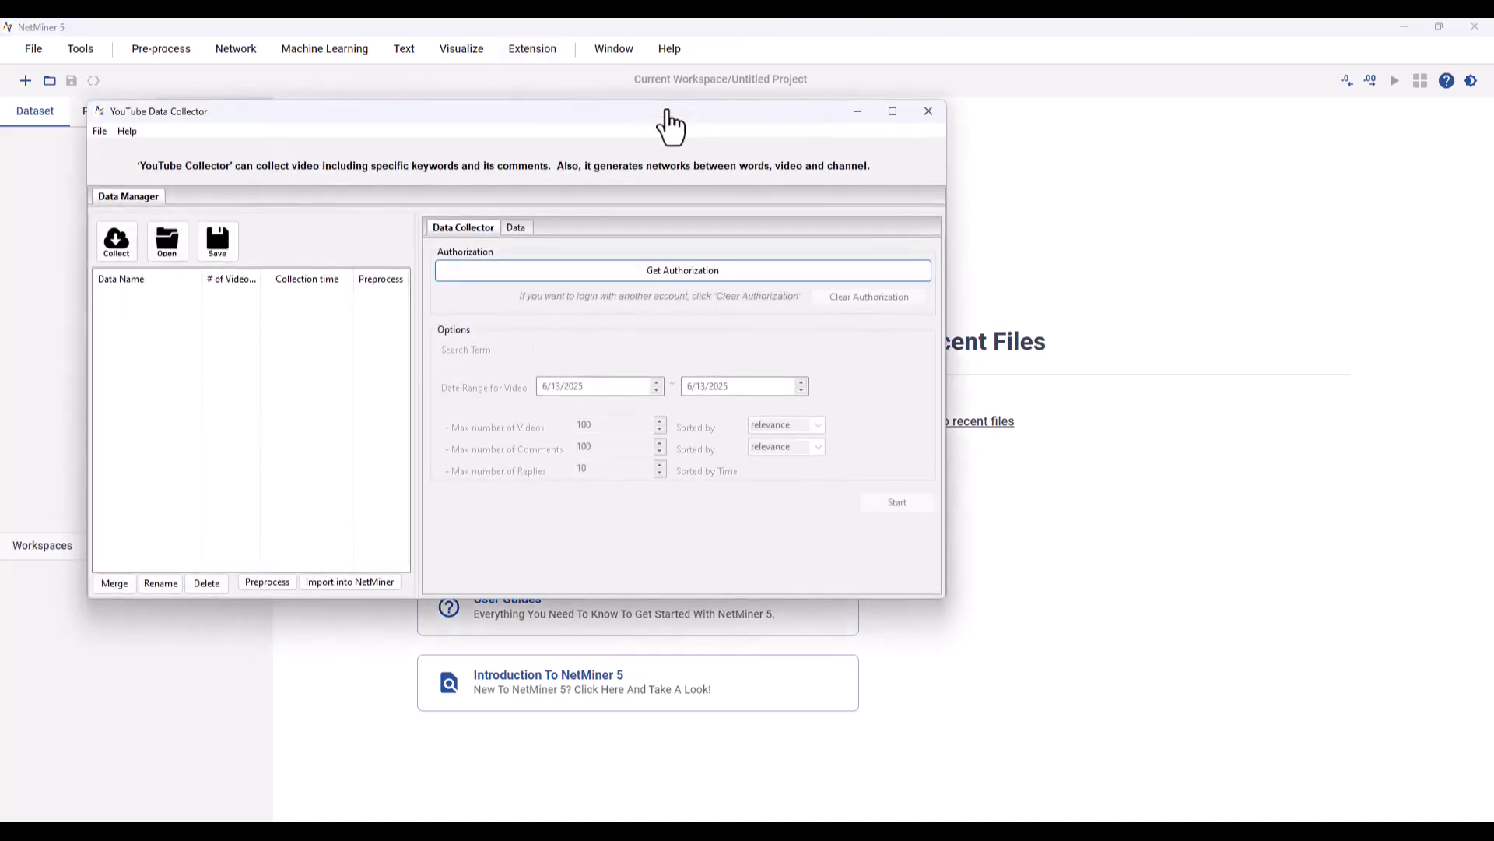
pyautogui.moveTo(667, 110); pyautogui.dragTo(907, 145)
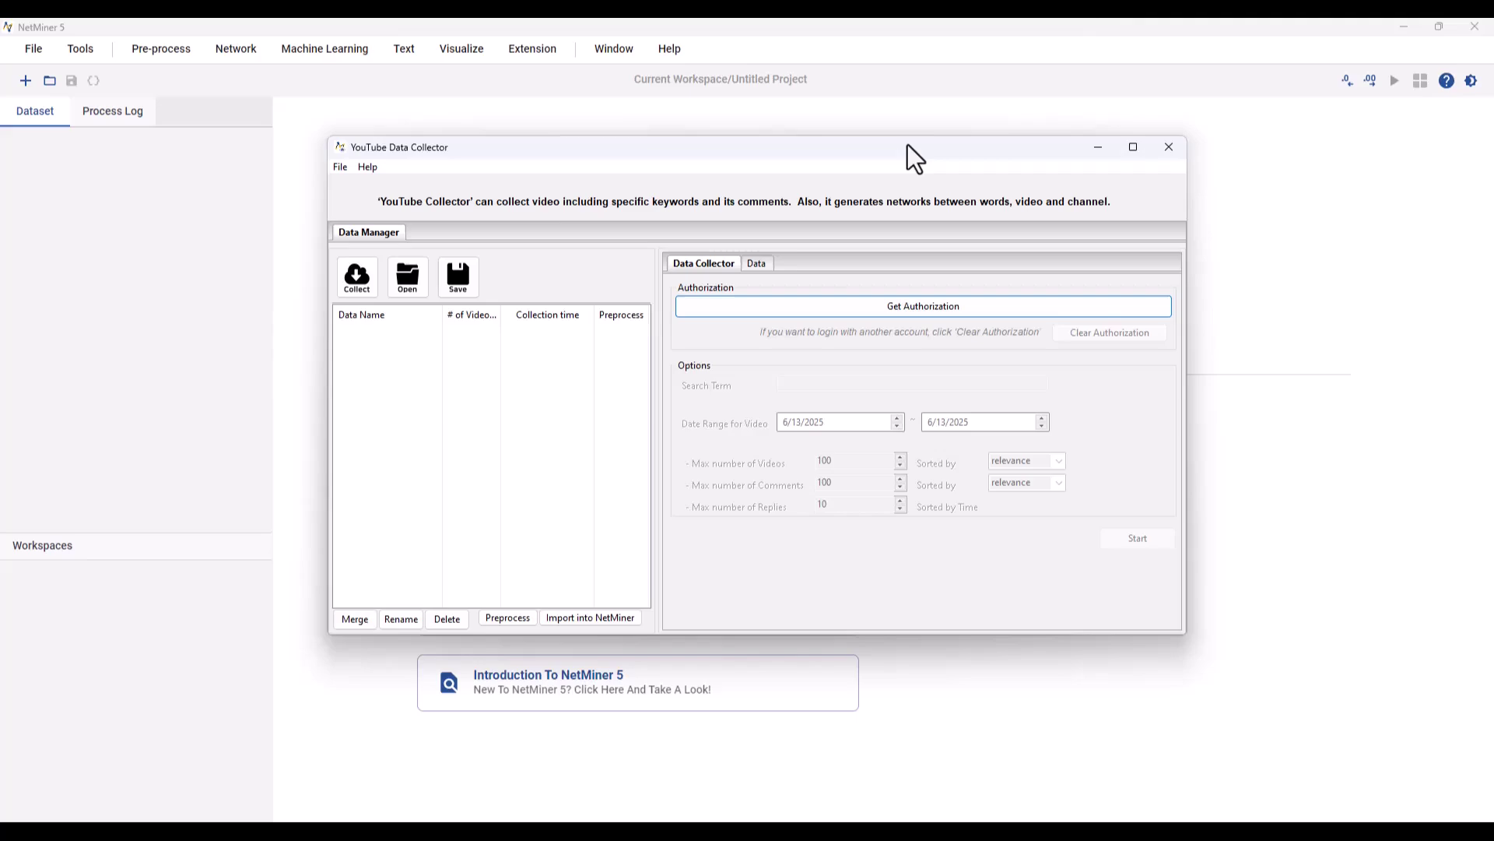
# Step: Authorize the collector with the Google account, entering the account password and granting the requested YouTube access
pyautogui.click(970, 305)
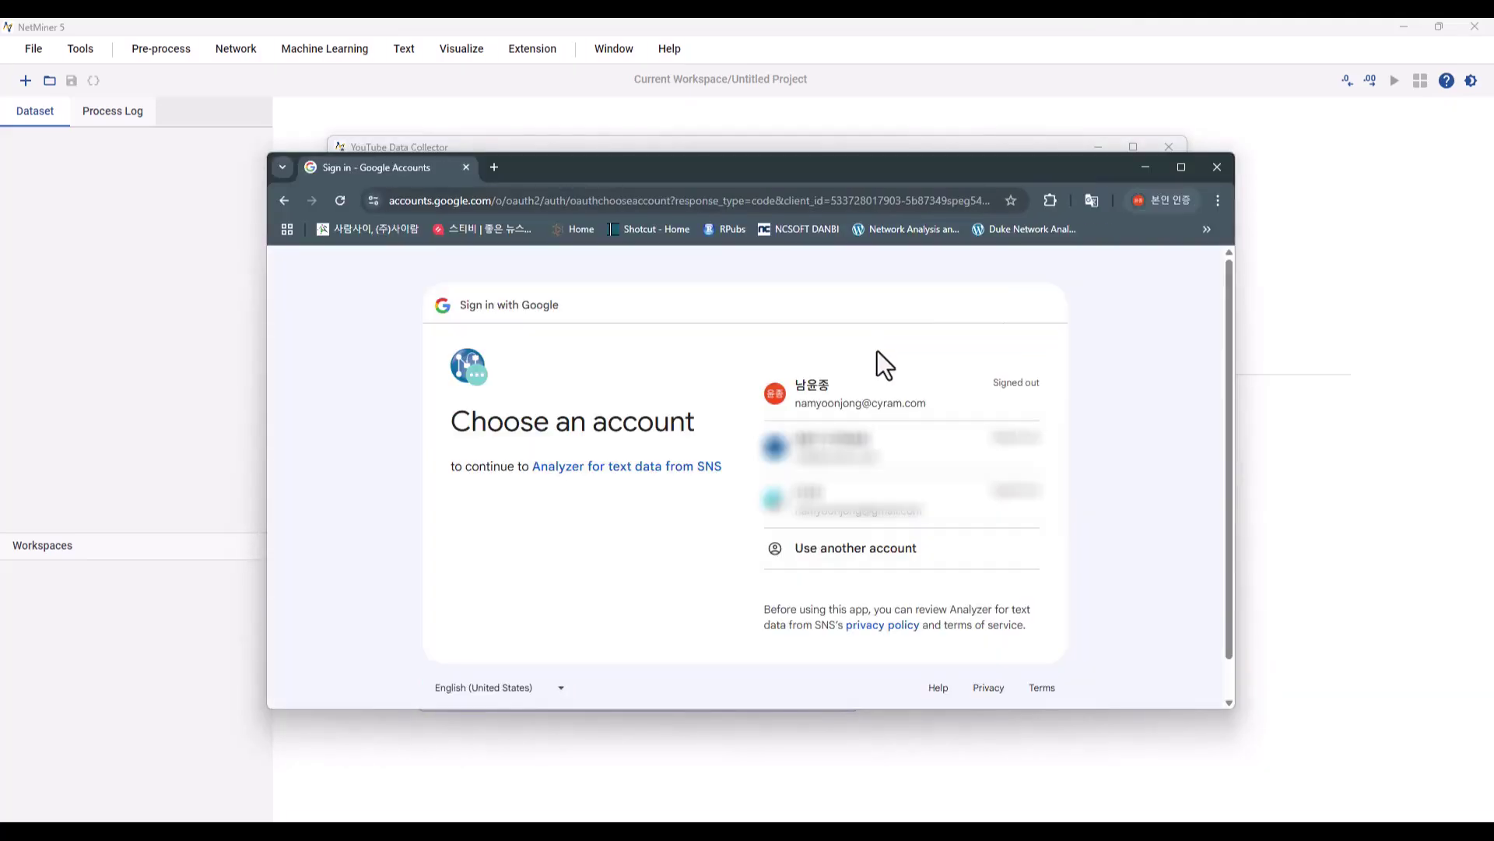
pyautogui.click(895, 405)
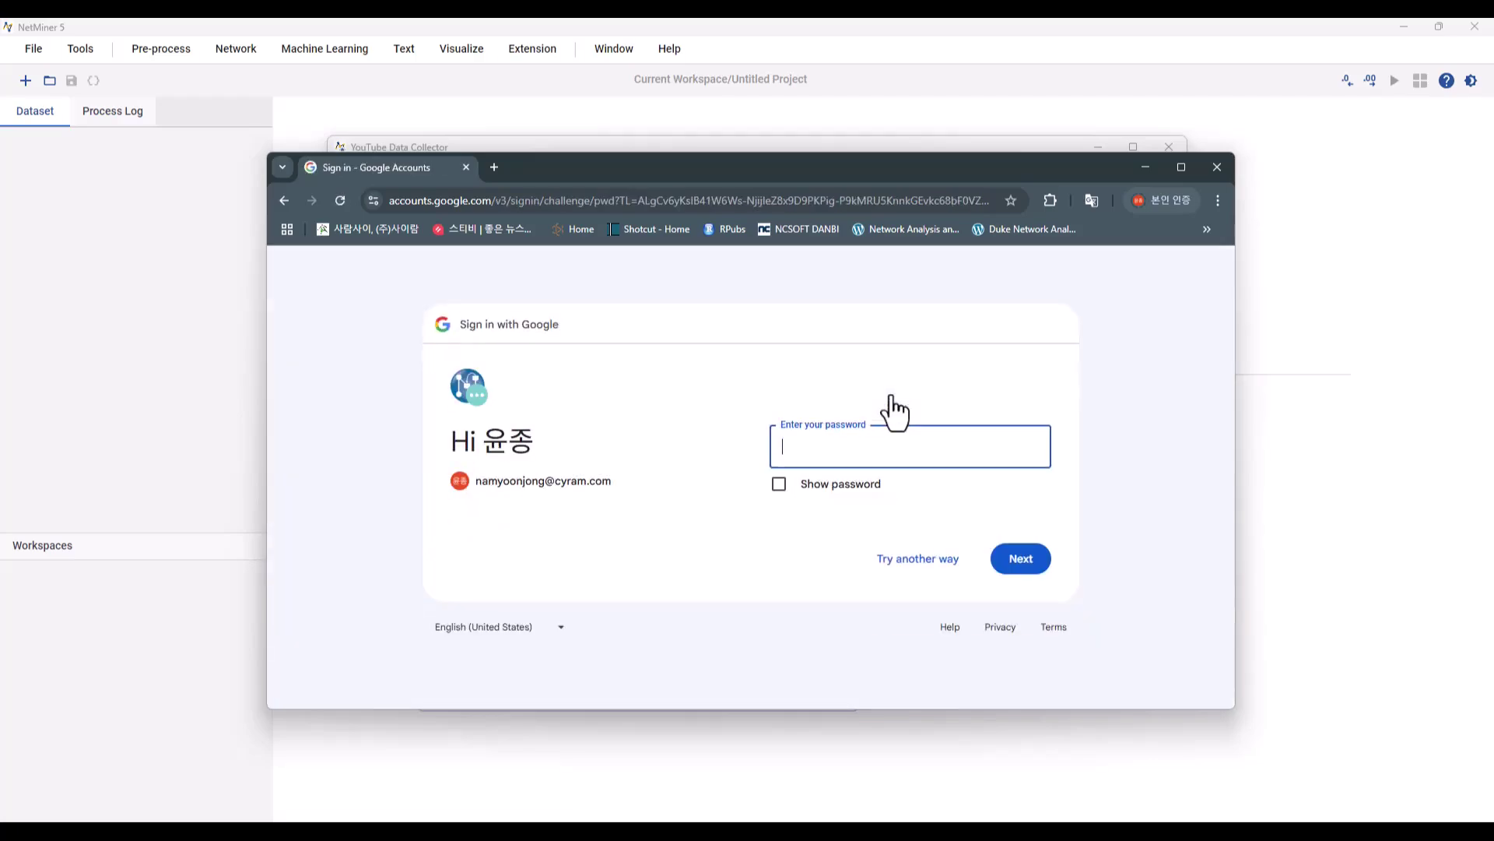
pyautogui.write('••••••••••')
pyautogui.click(1019, 568)
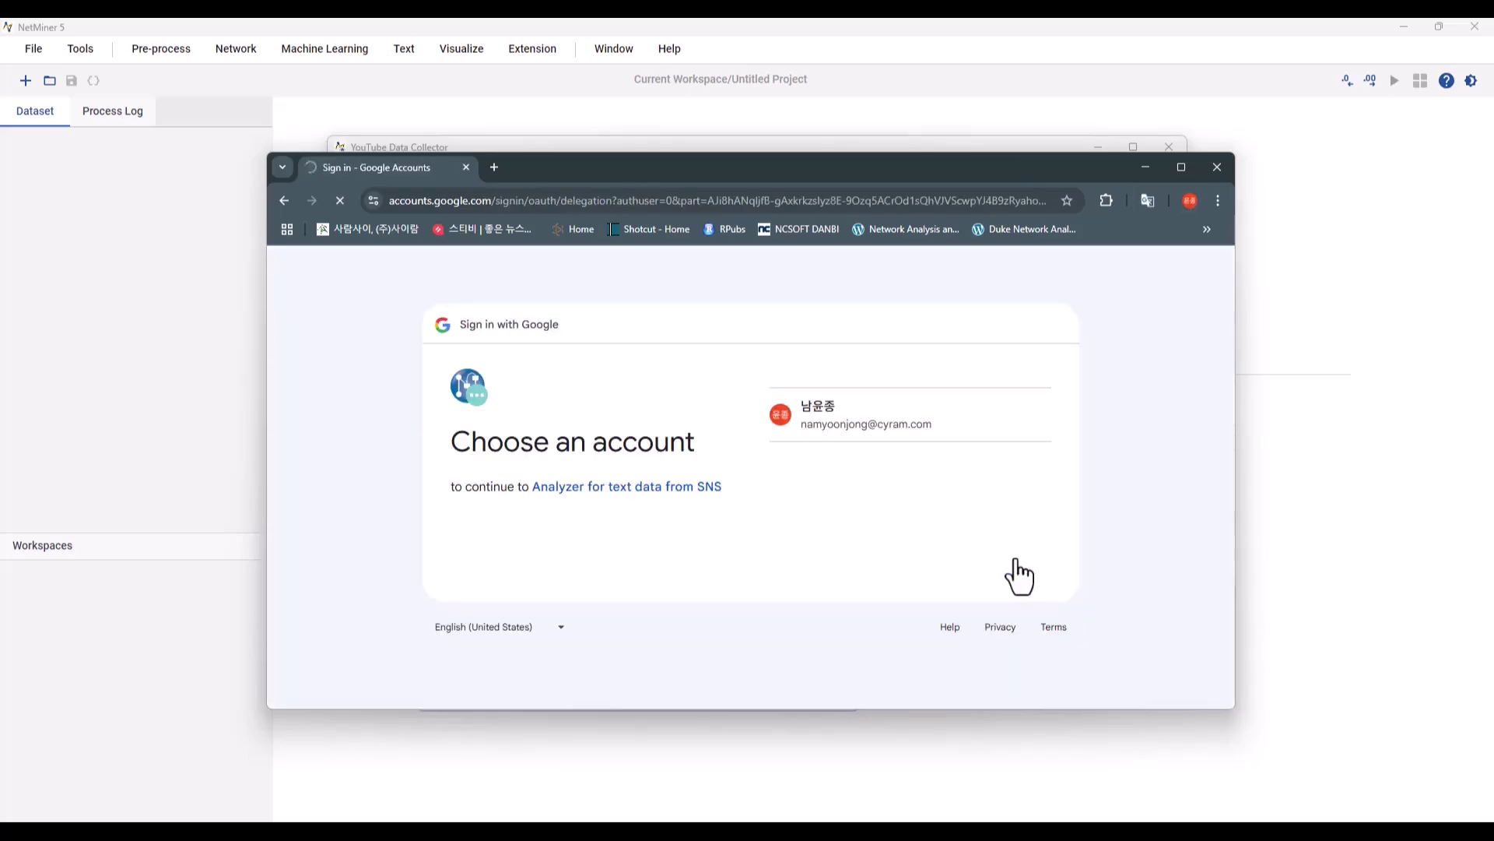
pyautogui.click(974, 417)
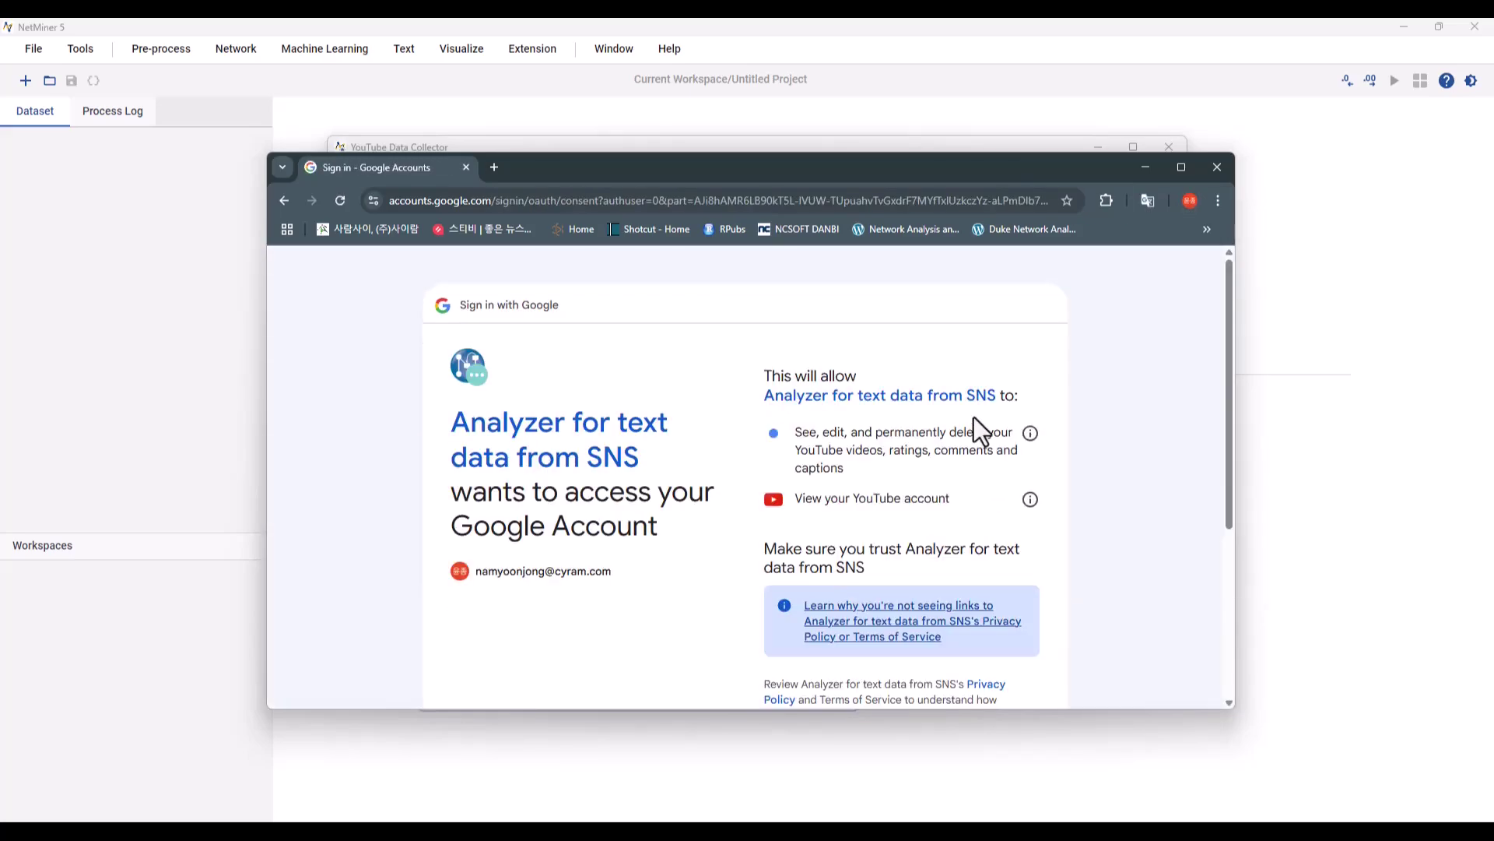
pyautogui.scroll(-5, 974, 420)
pyautogui.click(983, 580)
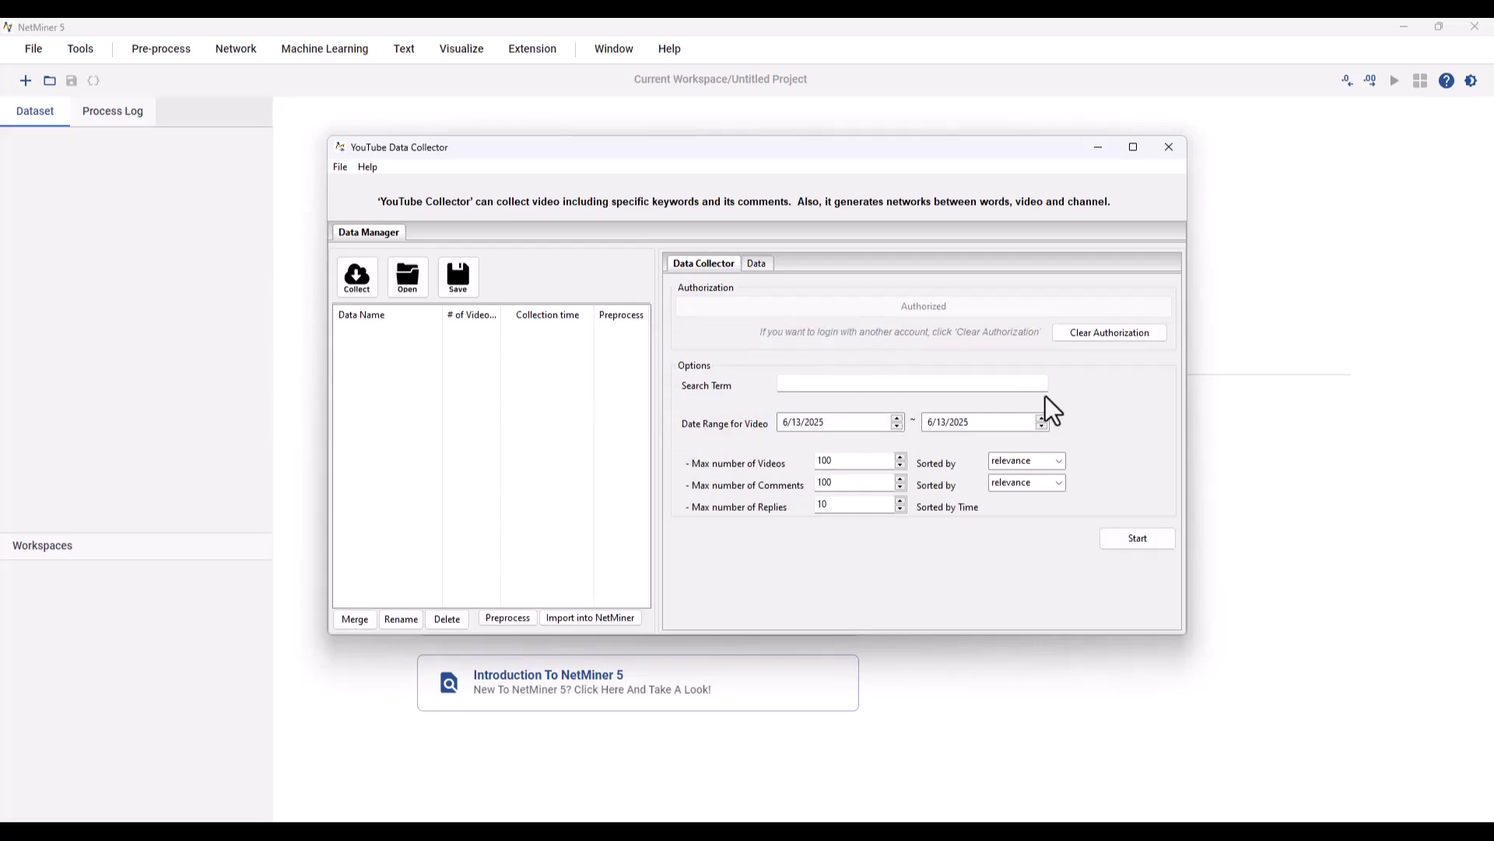
# Step: Set the search term to "Generative AI" and the video date range to 6/9/2024 through 6/9/2025
pyautogui.click(1027, 381)
pyautogui.write('Generative AI')
pyautogui.click(838, 423)
pyautogui.click(945, 425)
# Step: Collect the YouTube data with at most 100 videos and 100 comments, both sorted by relevance
pyautogui.click(861, 459)
pyautogui.click(862, 482)
pyautogui.click(1060, 460)
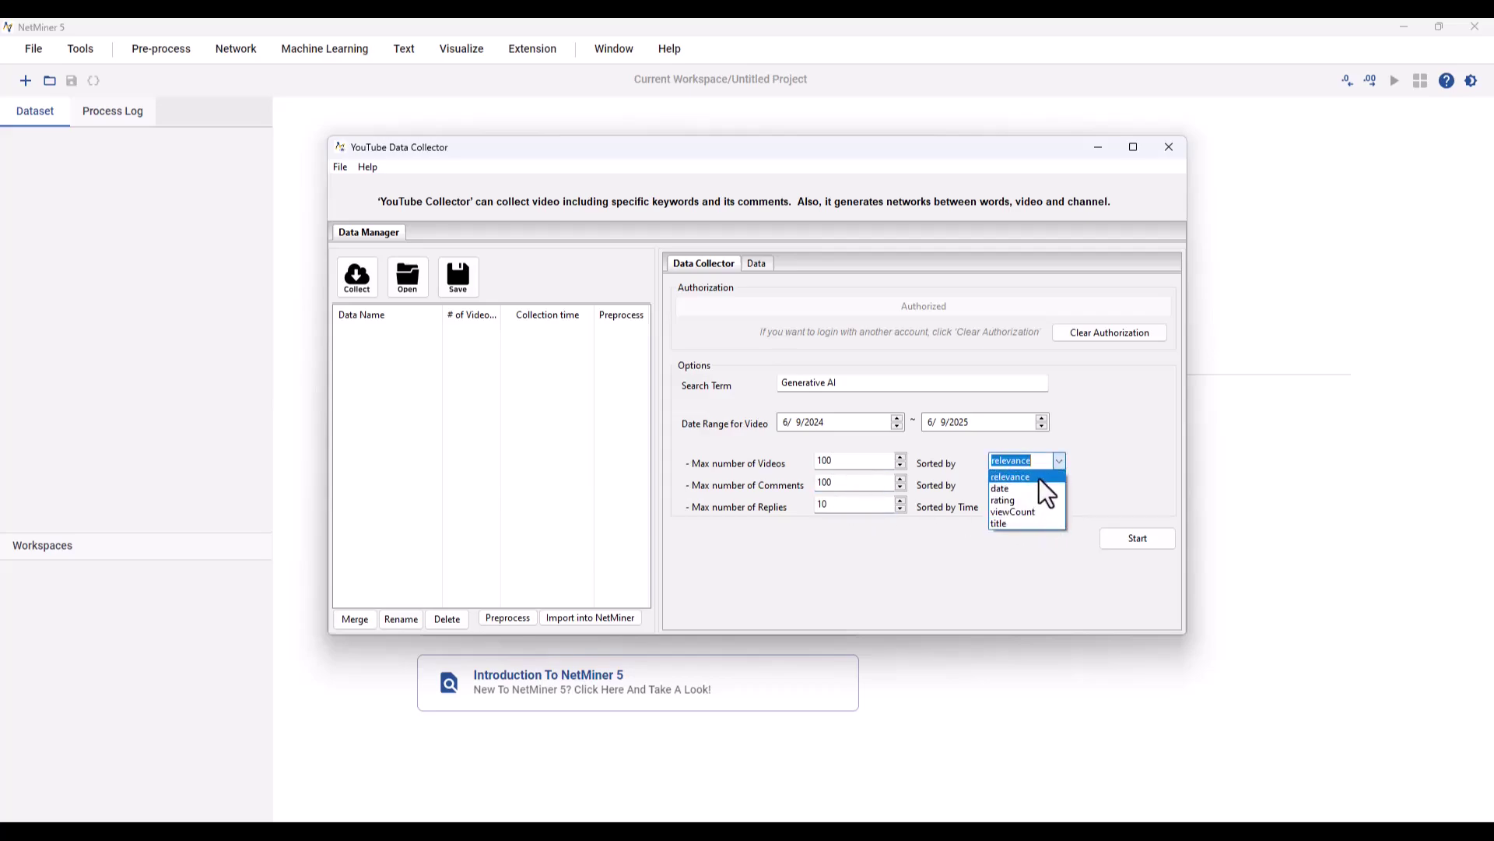
pyautogui.click(1039, 477)
pyautogui.click(1059, 482)
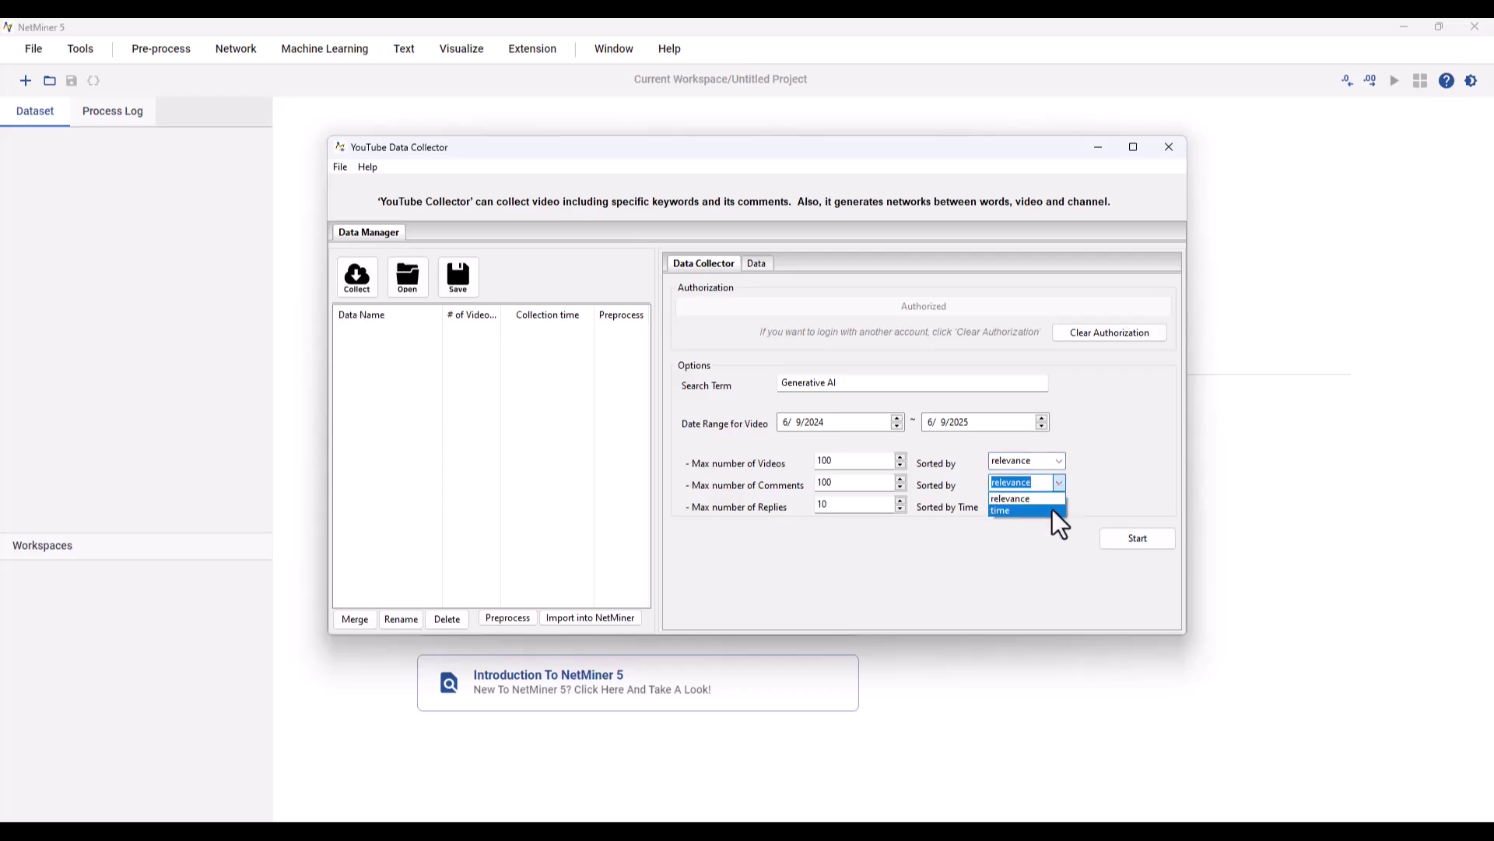
pyautogui.click(1052, 498)
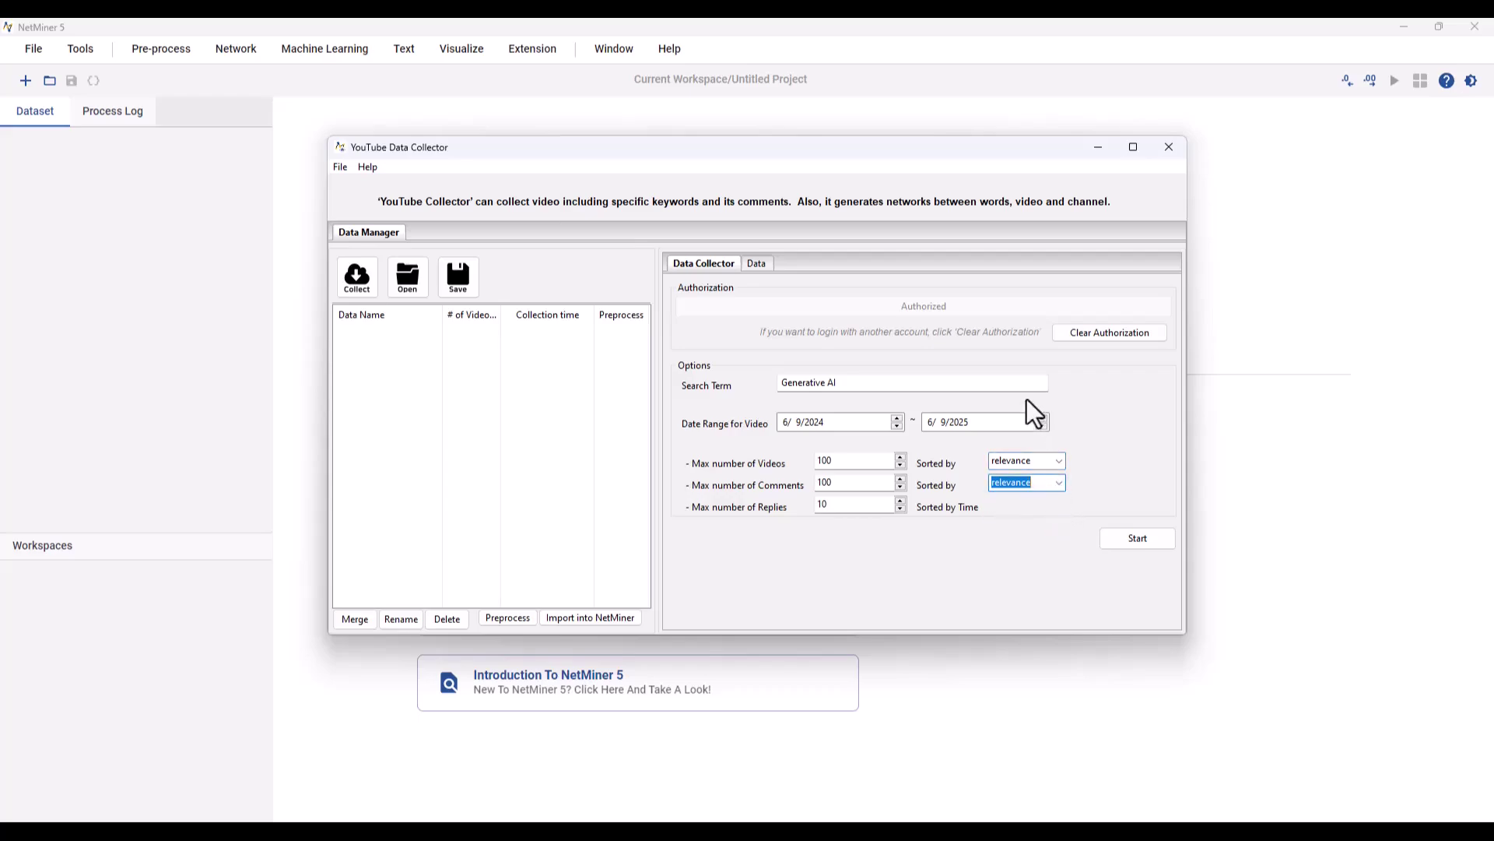
pyautogui.click(1034, 385)
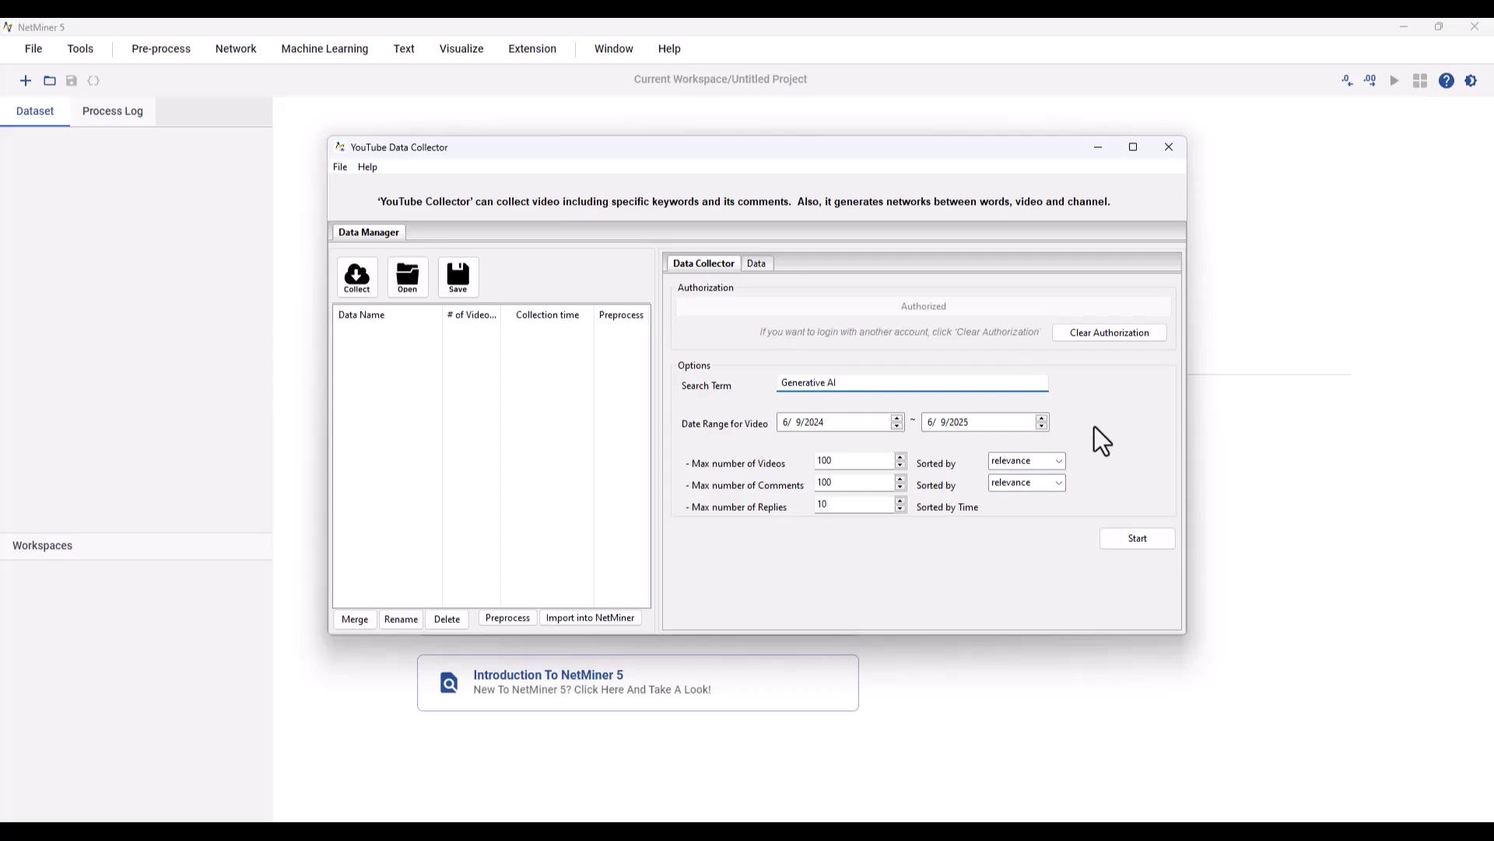
pyautogui.click(1155, 543)
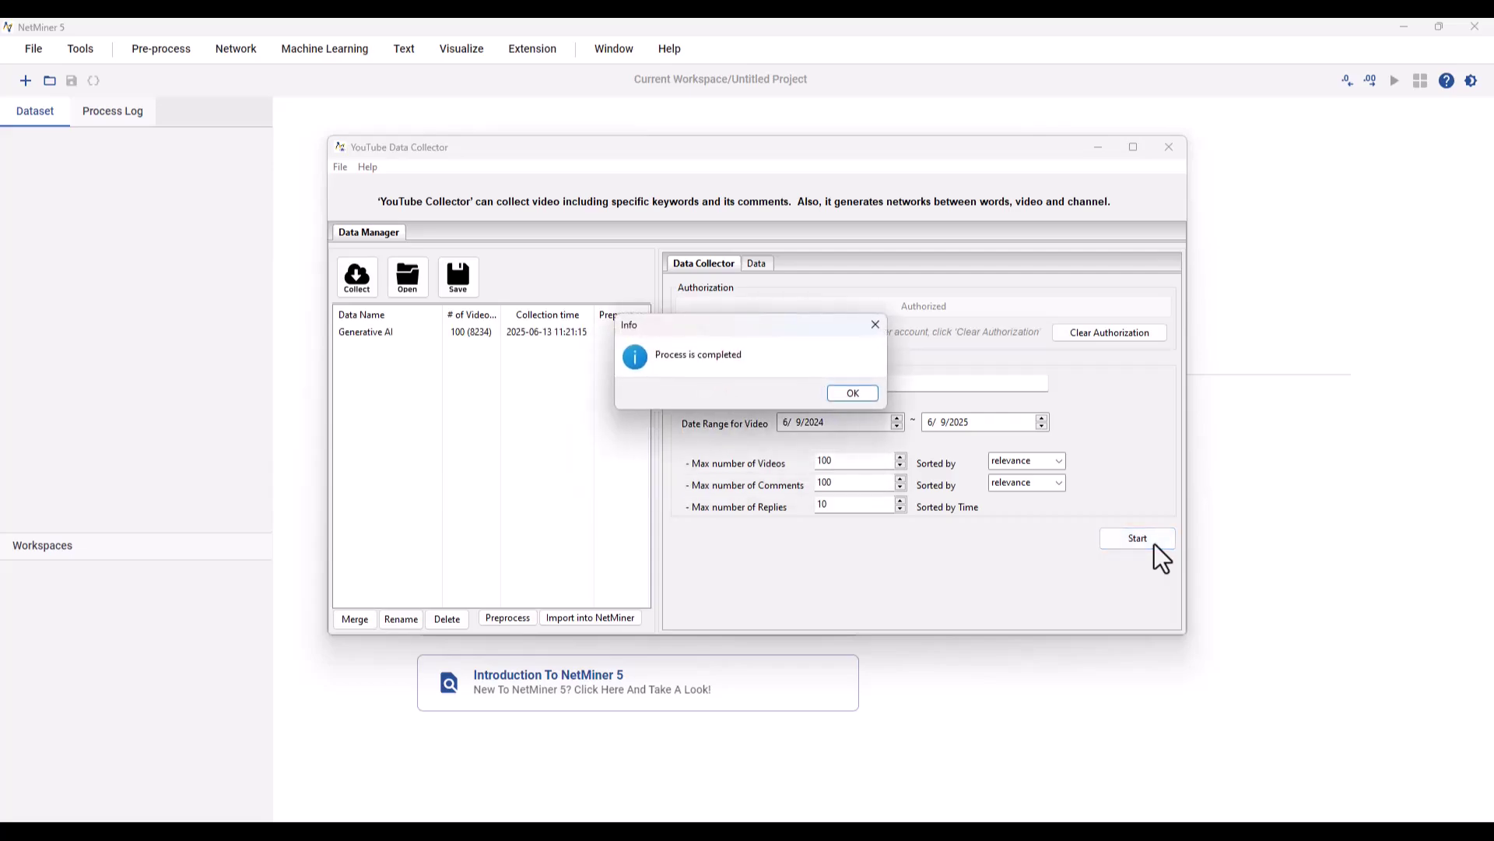
pyautogui.click(854, 393)
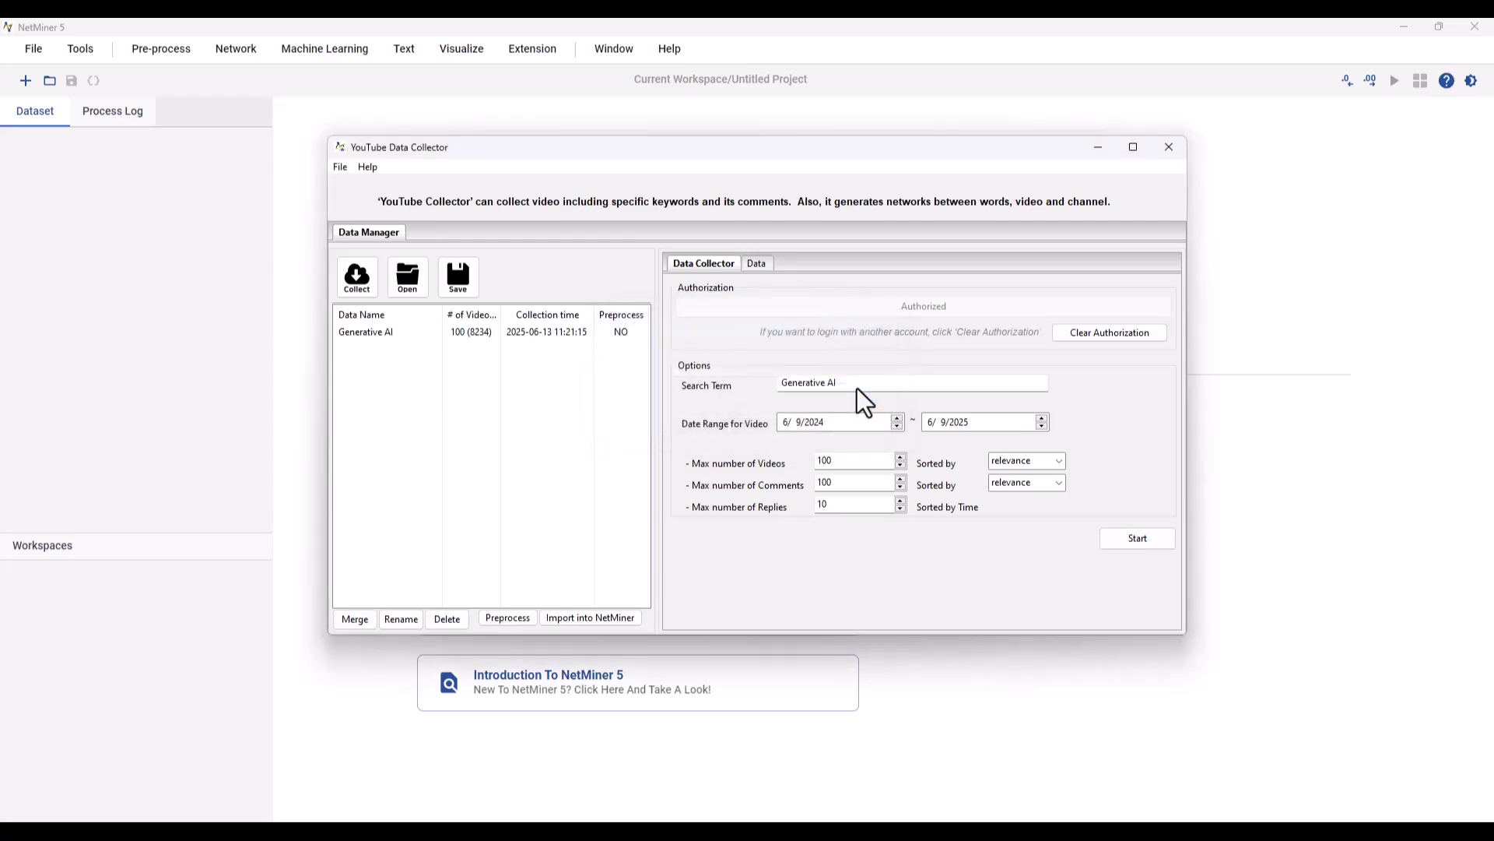
# Step: Open the collected Generative AI data and look through its video and comment tables
pyautogui.doubleClick(536, 333)
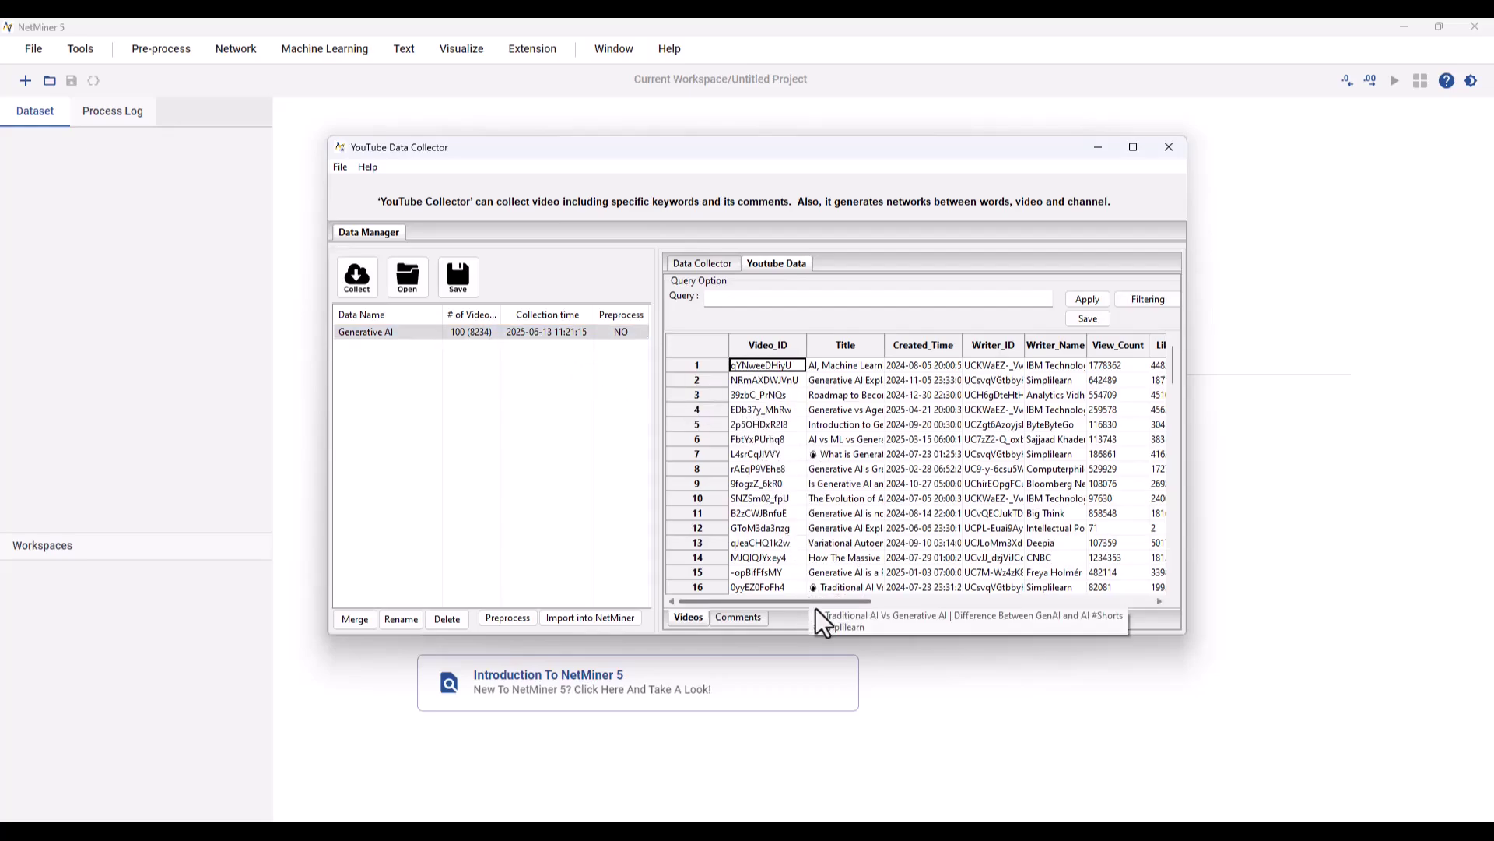
pyautogui.moveTo(815, 609); pyautogui.dragTo(736, 591)
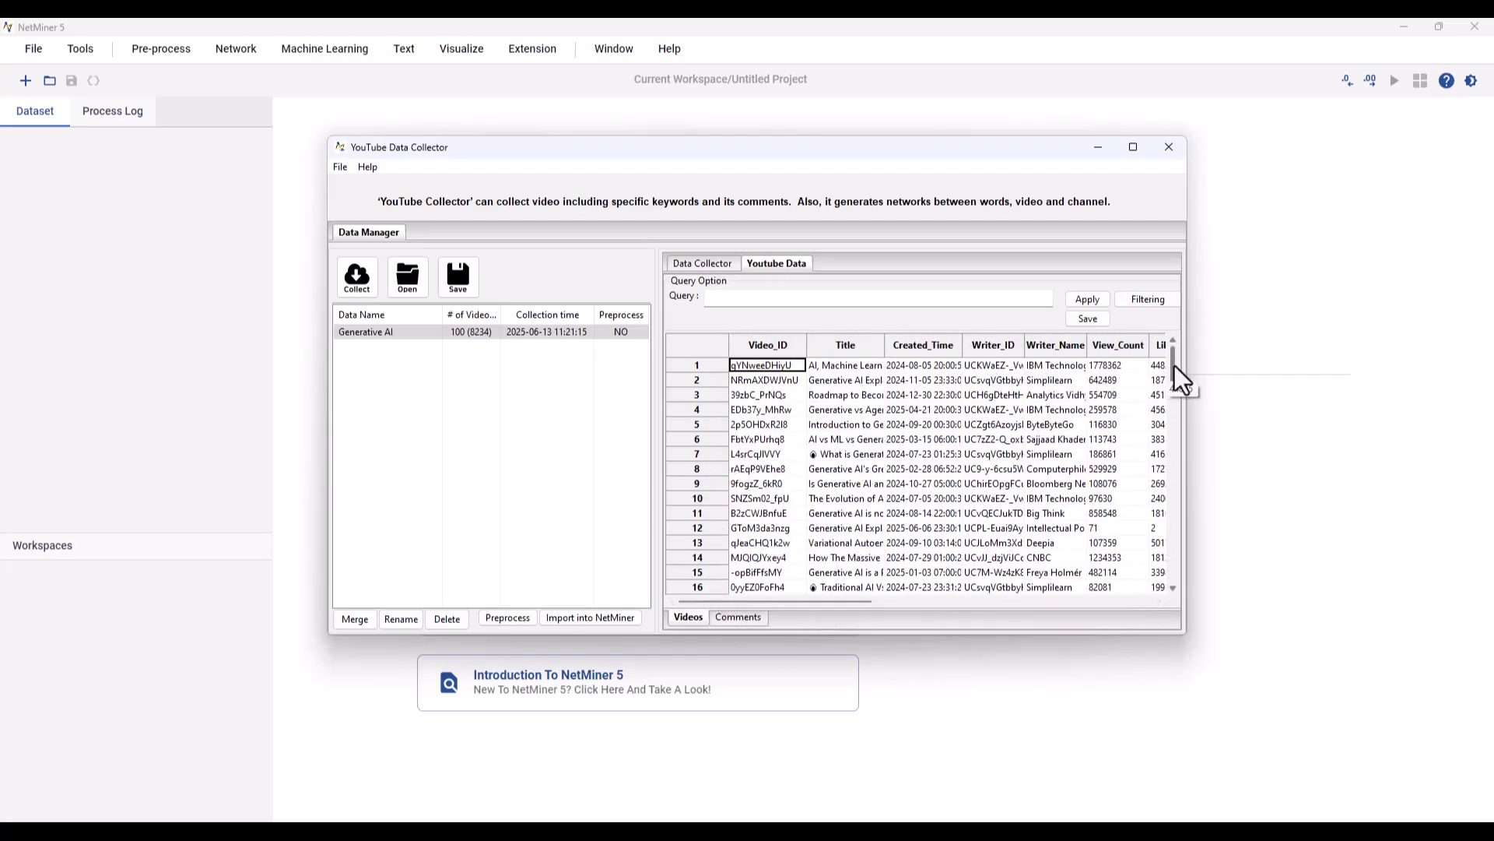
pyautogui.moveTo(1174, 366)
pyautogui.mouseDown()
pyautogui.moveTo(1155, 565)
pyautogui.moveTo(1162, 348)
pyautogui.mouseUp()
pyautogui.click(739, 617)
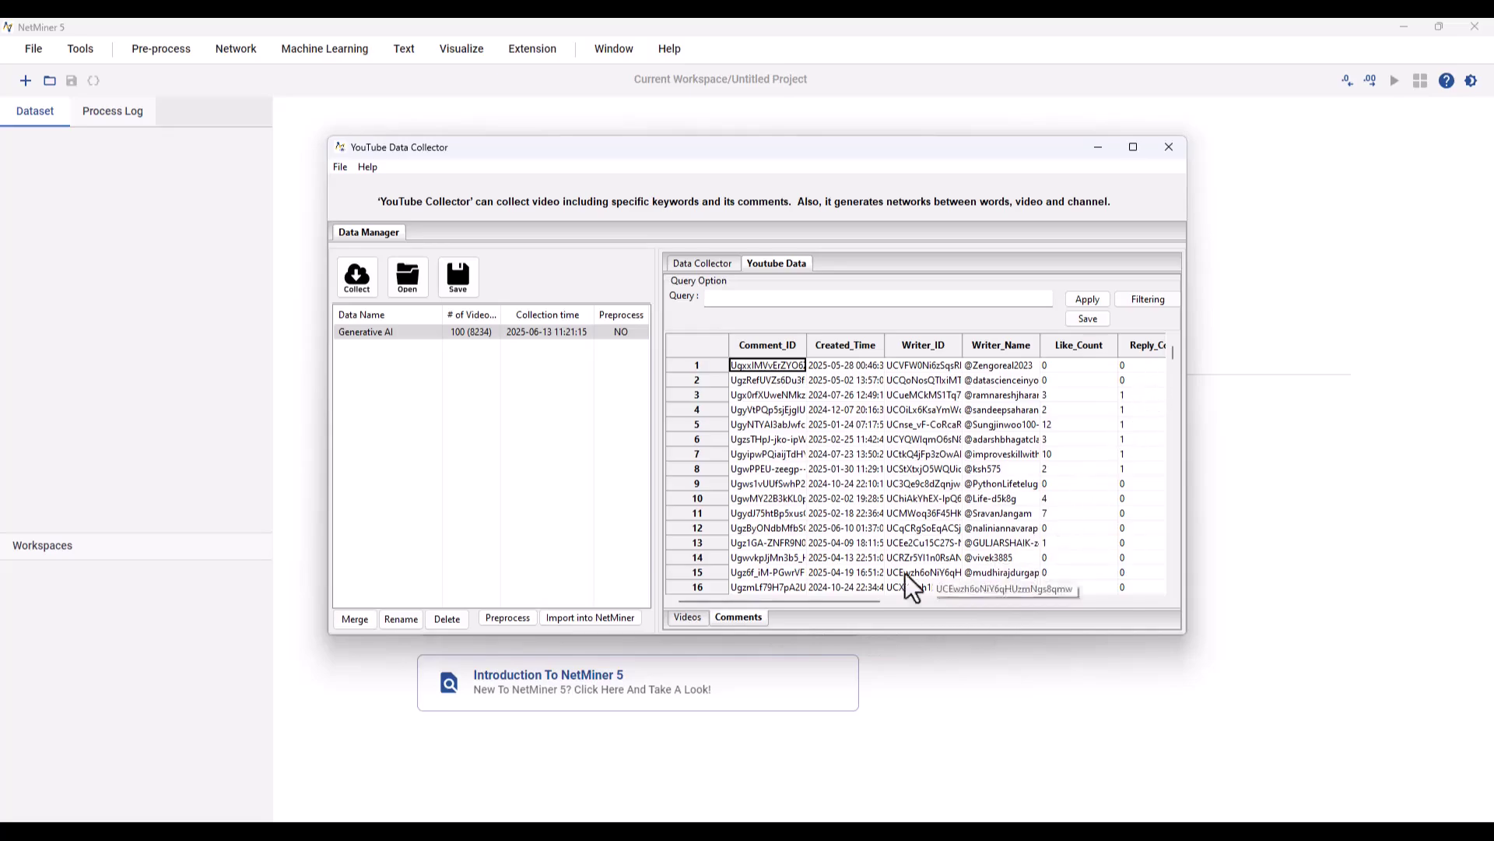
pyautogui.moveTo(837, 602); pyautogui.dragTo(748, 604)
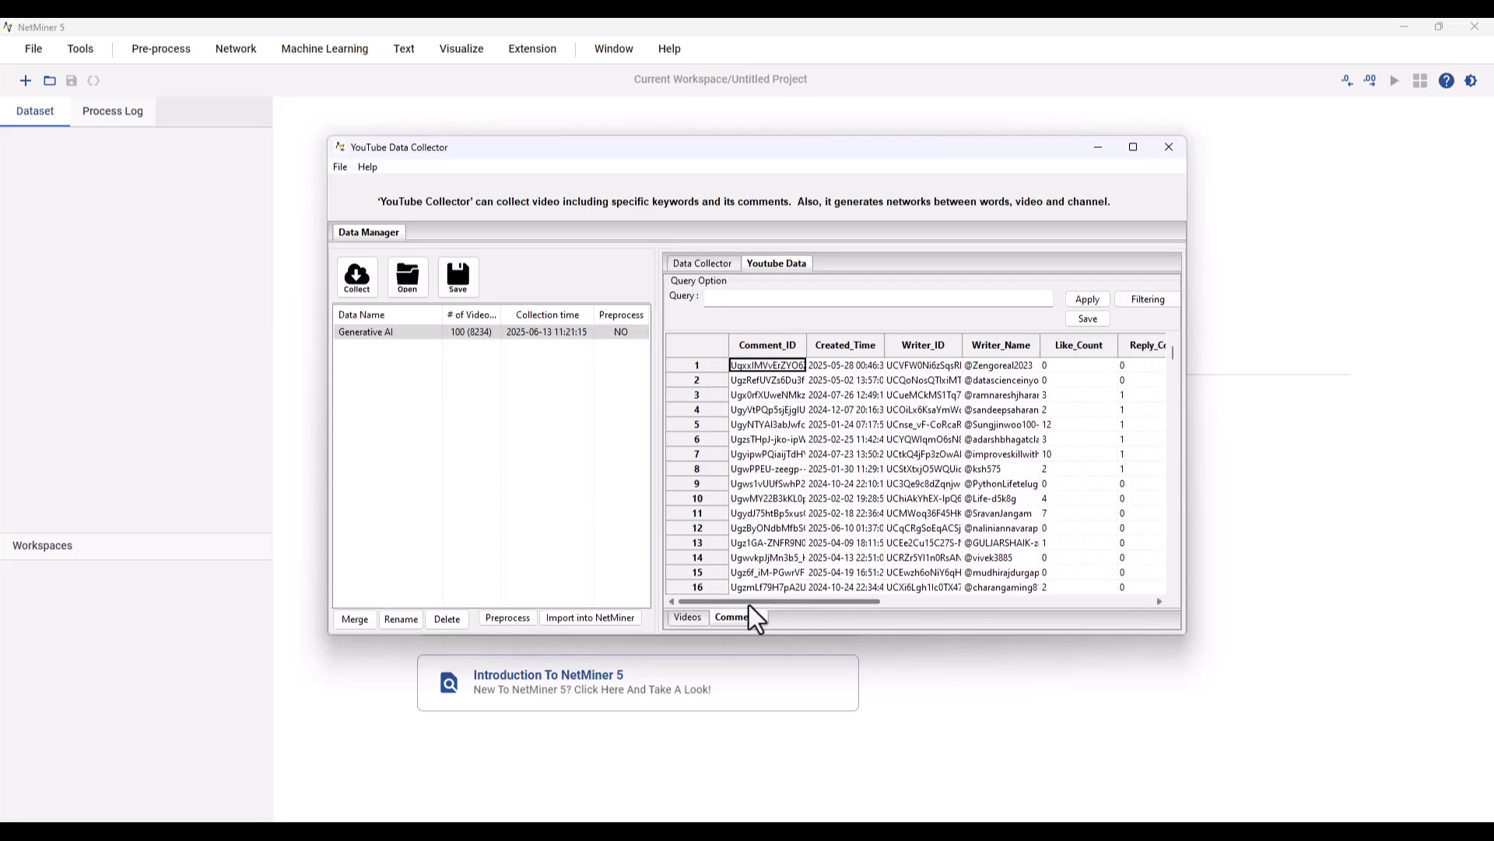
pyautogui.moveTo(1175, 349); pyautogui.dragTo(1141, 339)
# Step: Preprocess the Generative AI data with Video+Comment as target, English as language and Noun as the part of speech
pyautogui.click(569, 335)
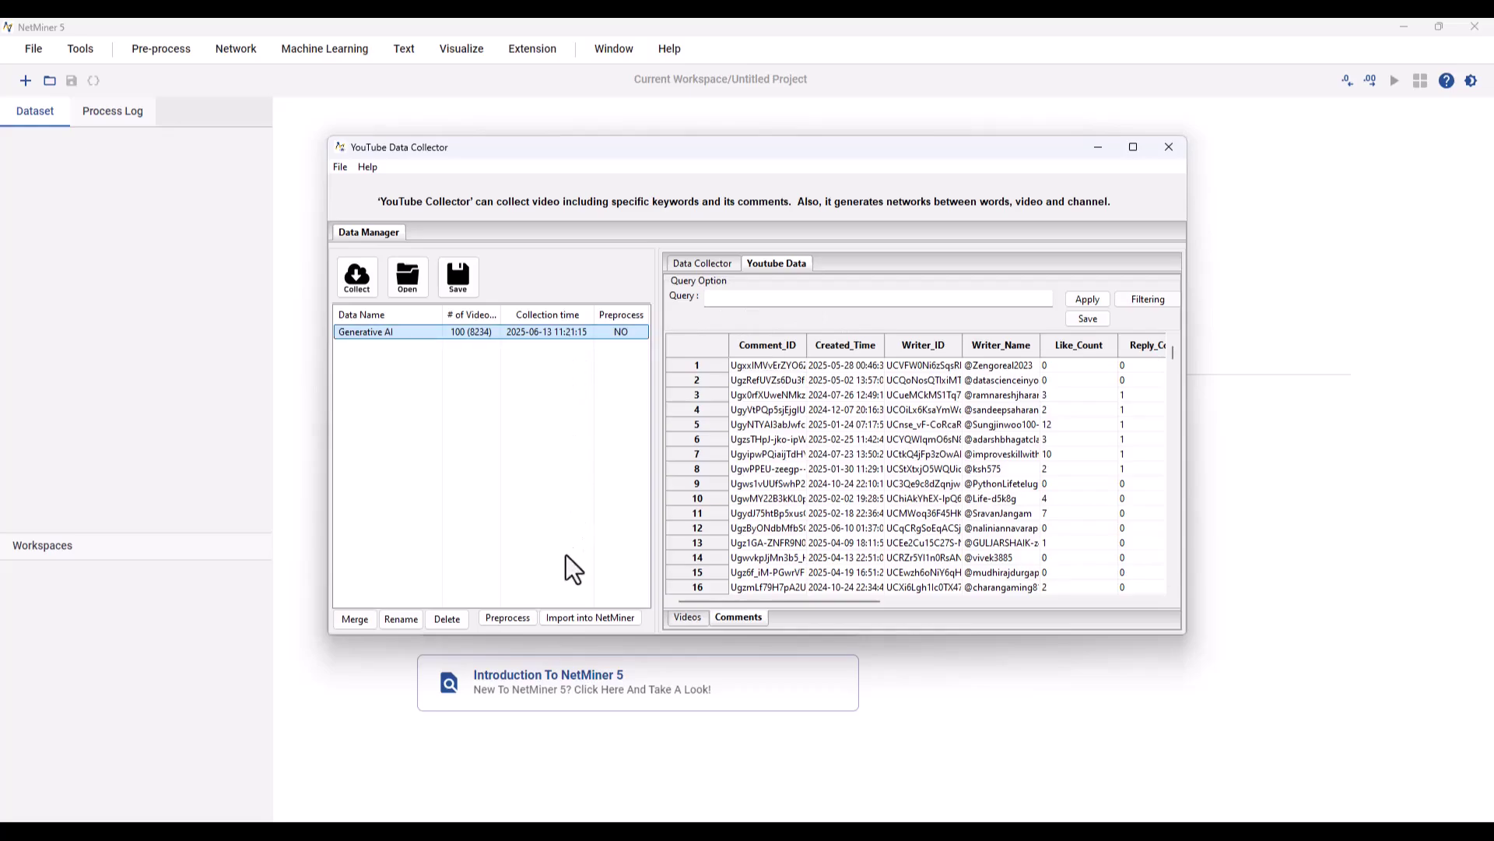
pyautogui.click(506, 618)
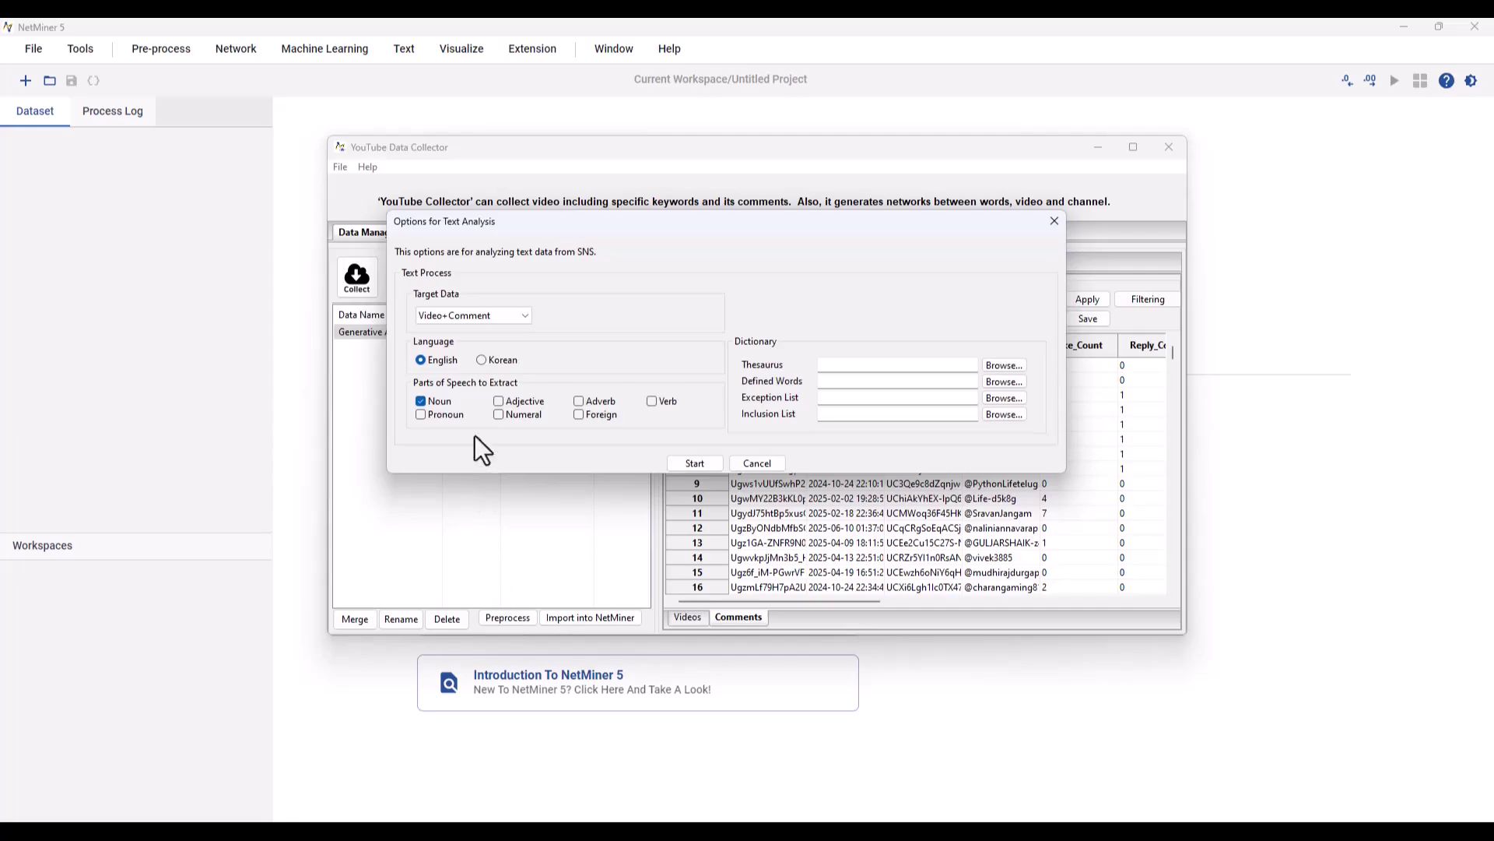
pyautogui.click(520, 317)
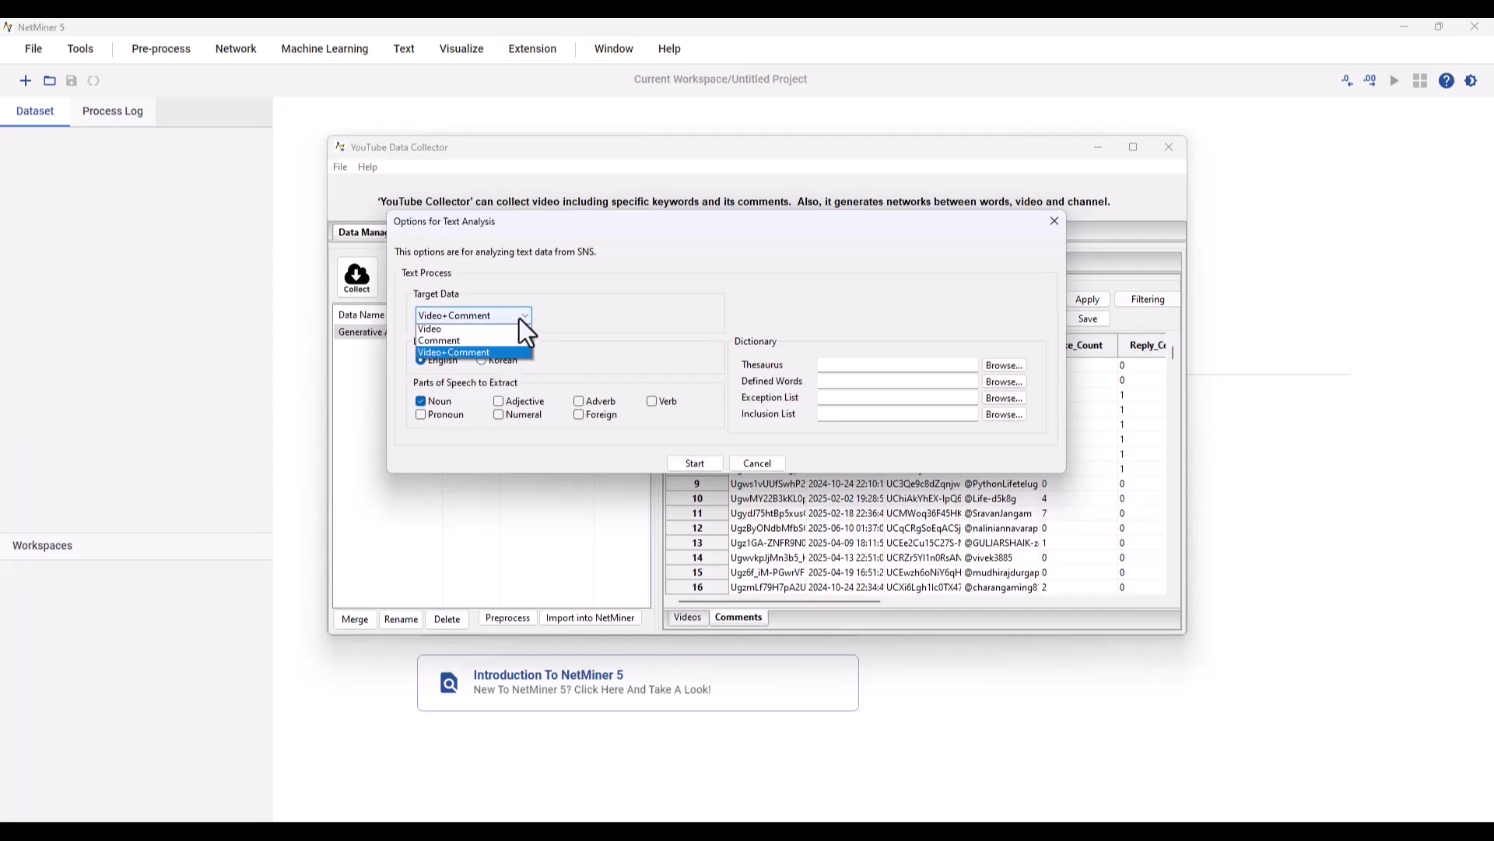
pyautogui.click(507, 355)
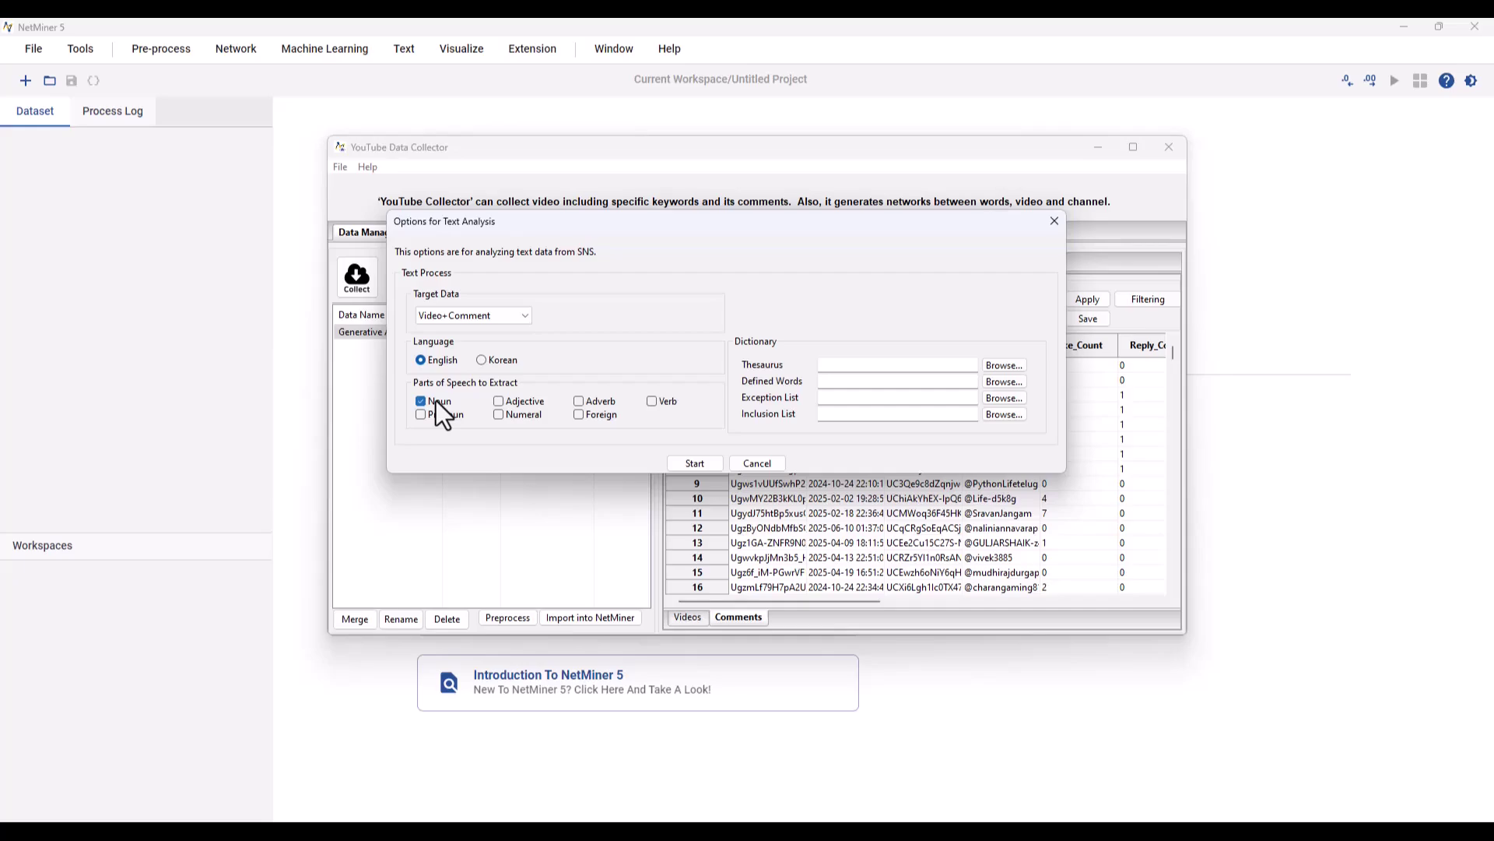
pyautogui.click(716, 462)
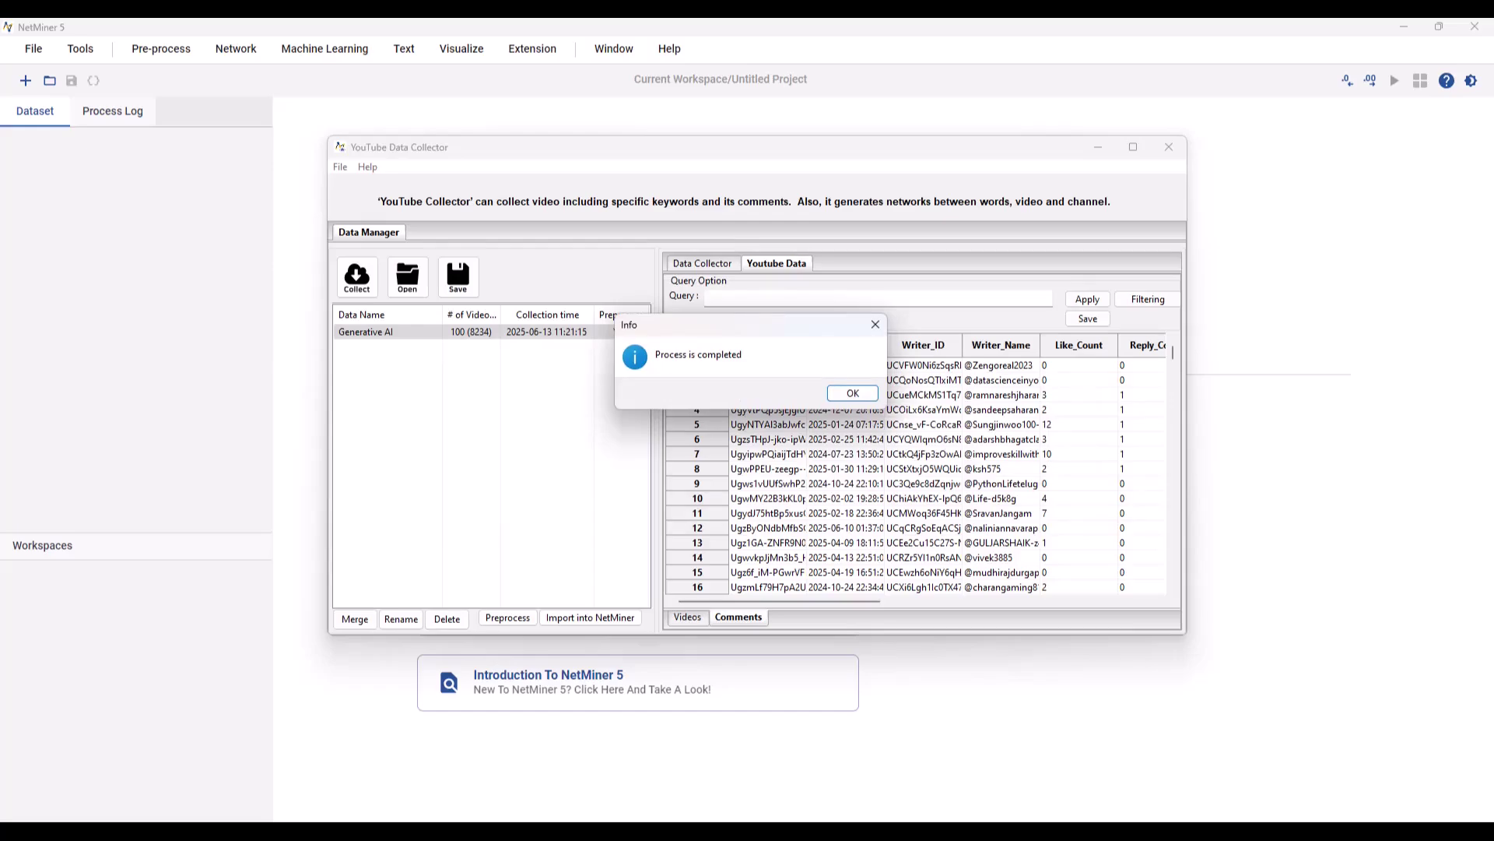
pyautogui.click(852, 394)
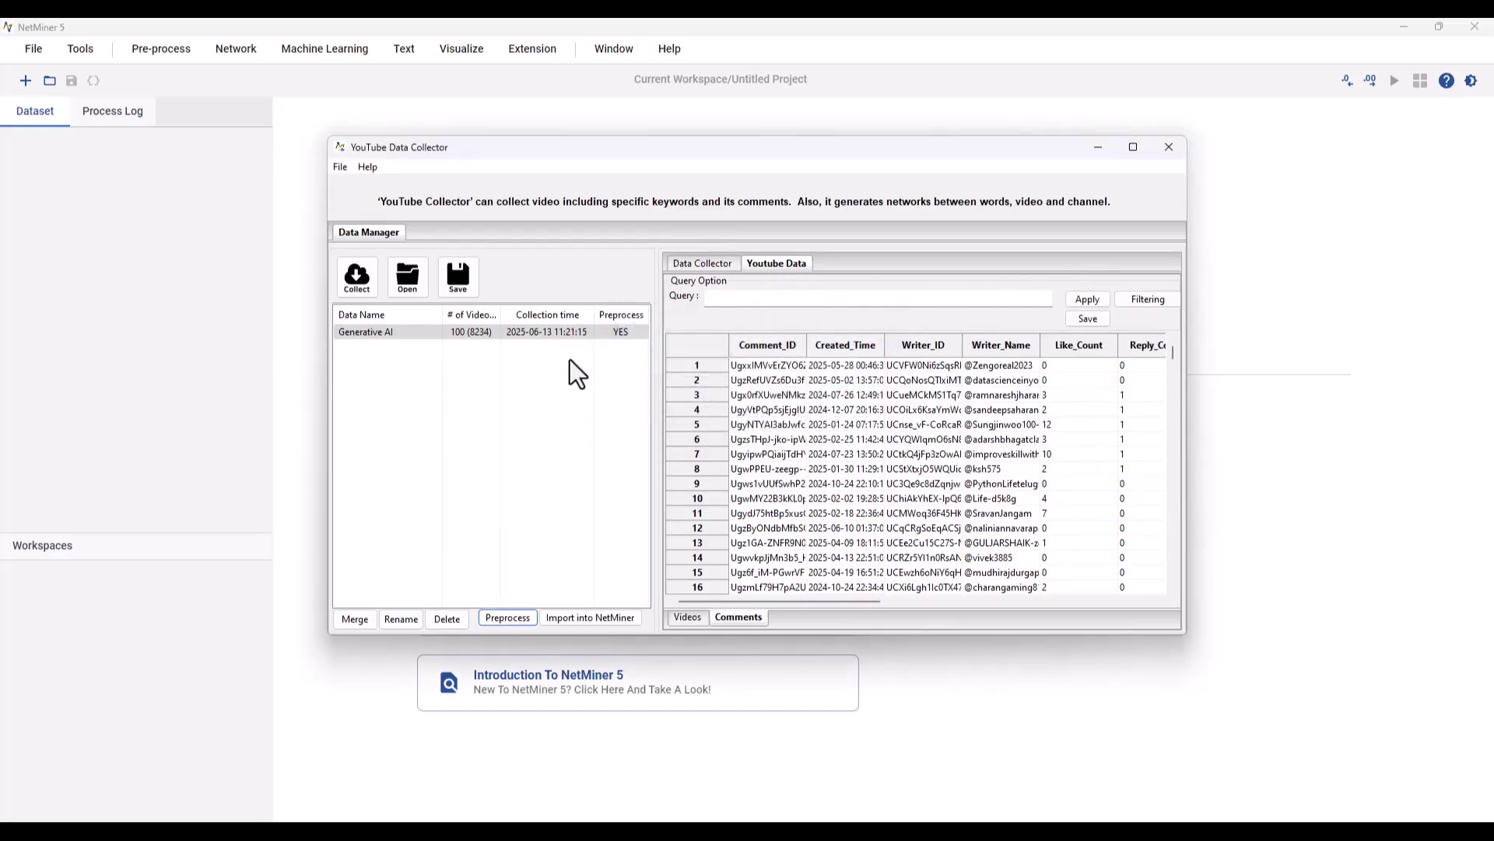
# Step: Reopen the preprocessed Generative AI data, look through the extracted words table and return to the videos table
pyautogui.click(571, 331)
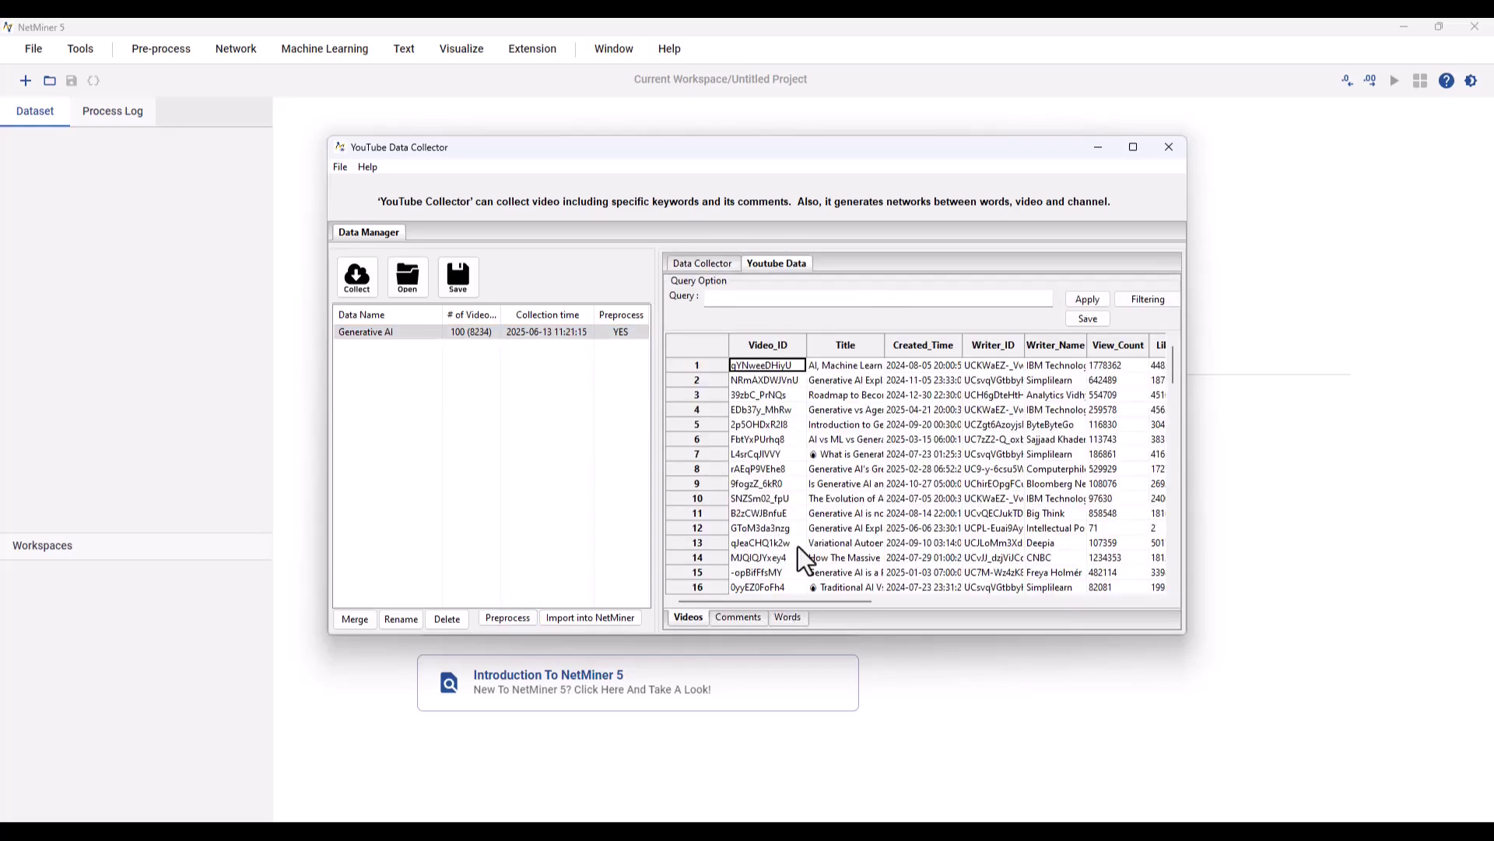
pyautogui.click(789, 617)
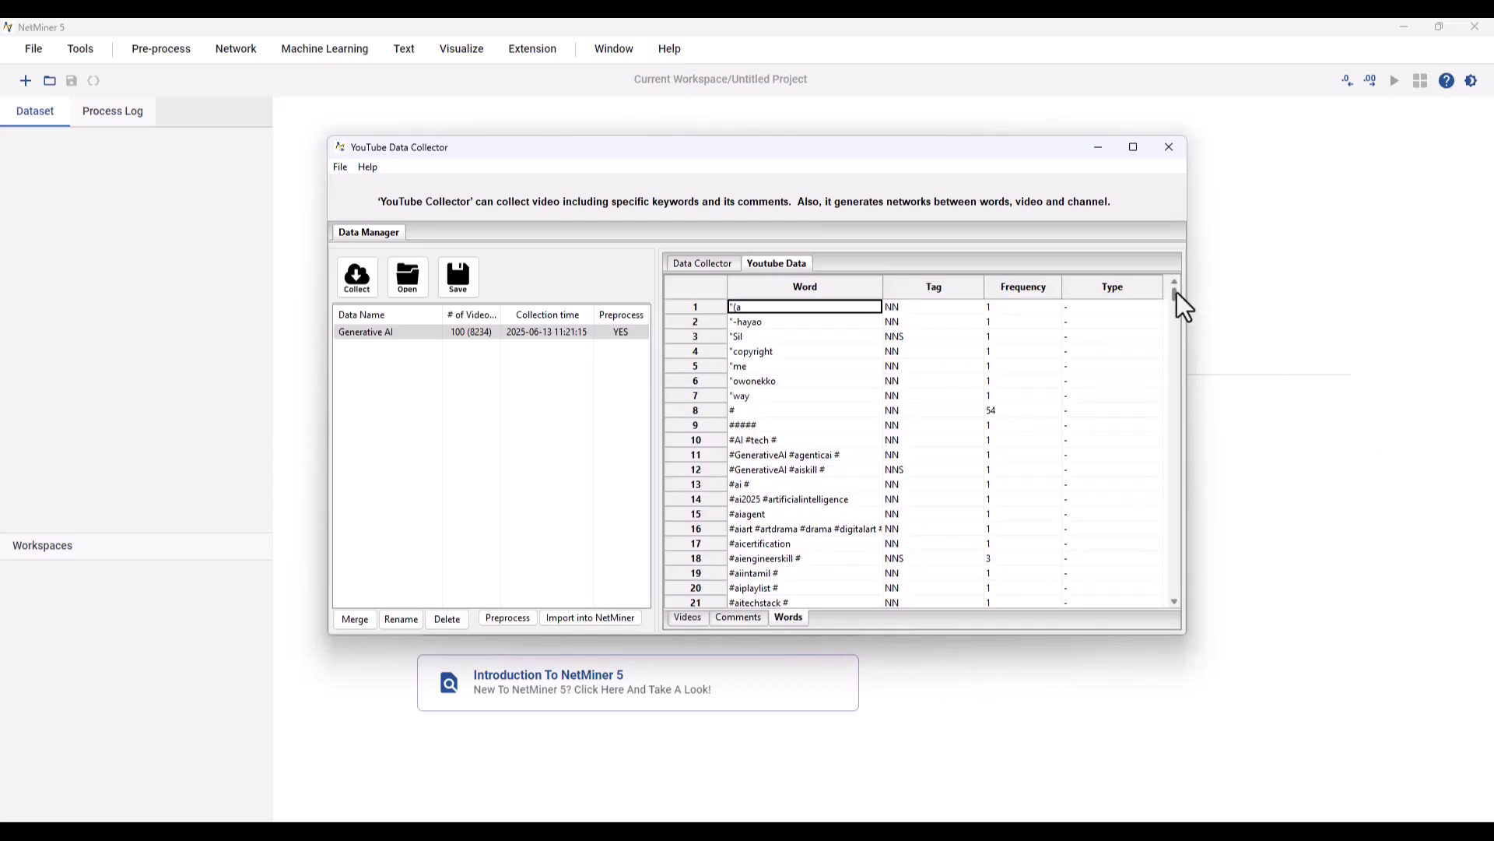
pyautogui.moveTo(1176, 292)
pyautogui.mouseDown()
pyautogui.moveTo(1148, 508)
pyautogui.moveTo(1160, 599)
pyautogui.moveTo(1184, 274)
pyautogui.mouseUp()
pyautogui.click(700, 621)
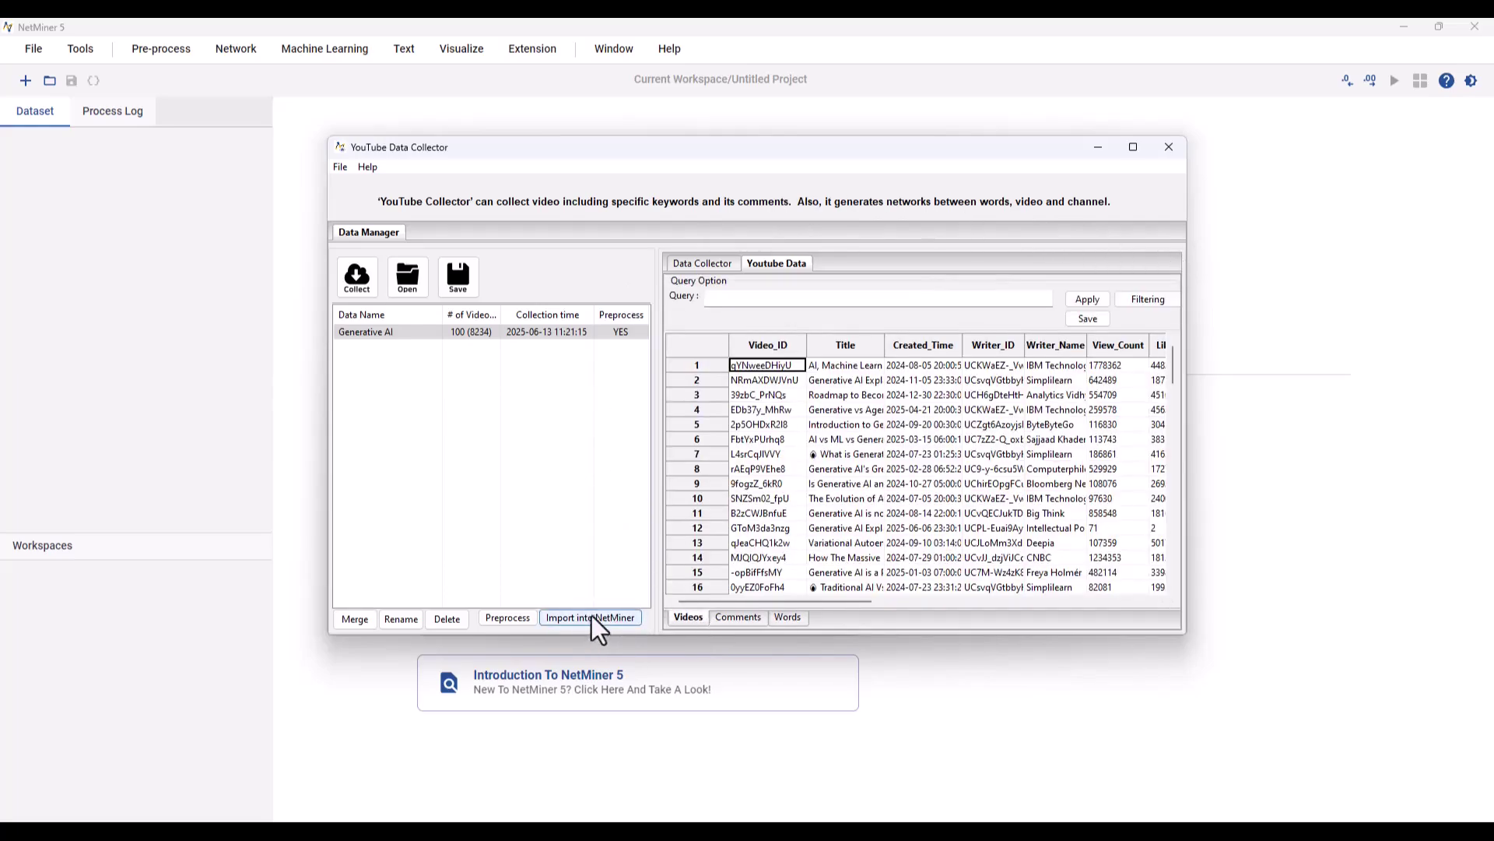
# Step: Import the preprocessed data into NetMiner, then minimize the collector window and widen the dataset pane
pyautogui.click(614, 616)
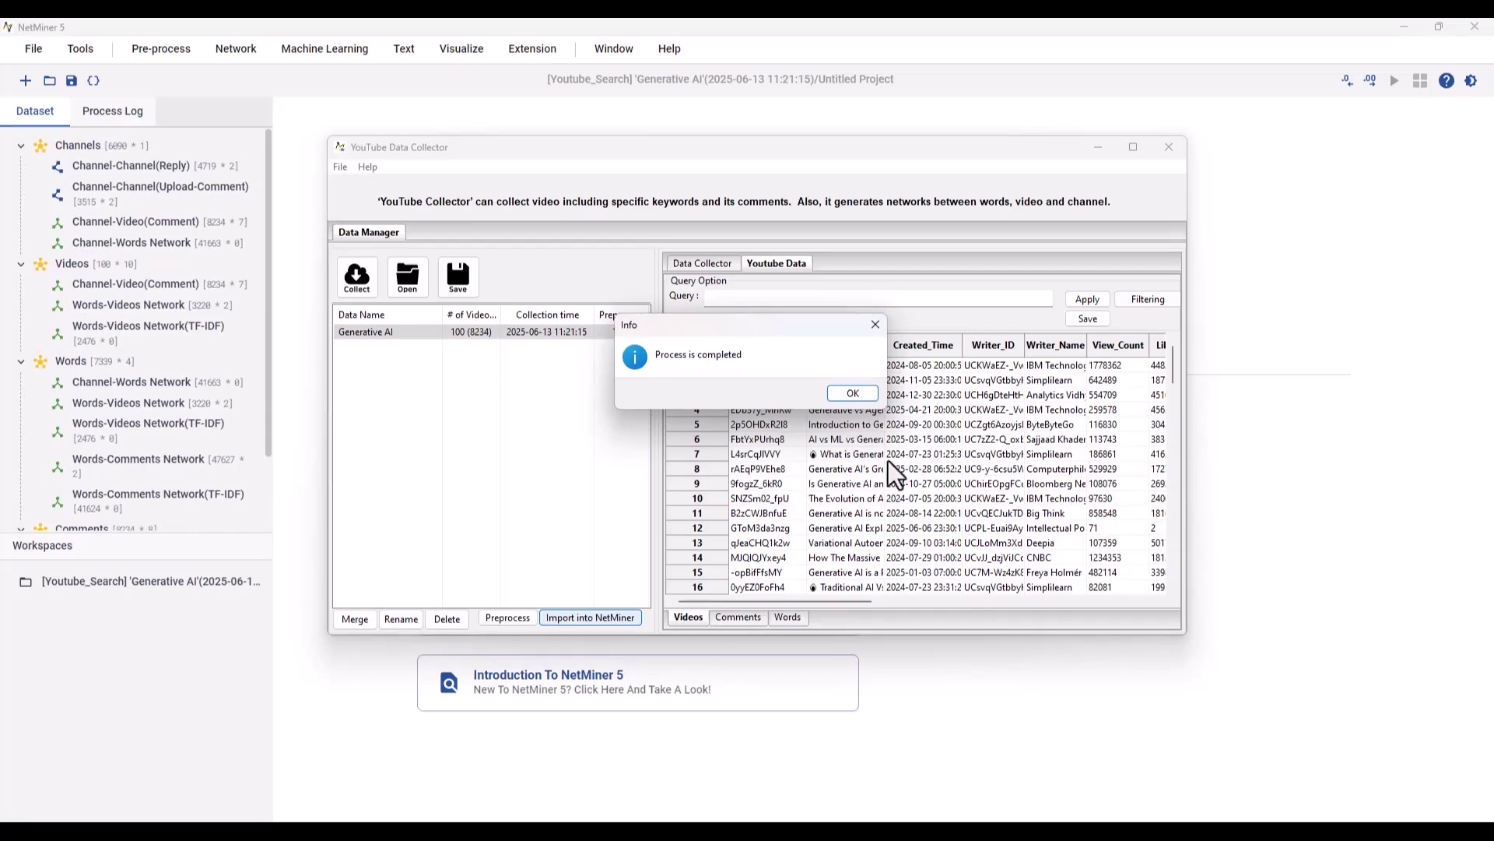
pyautogui.click(858, 393)
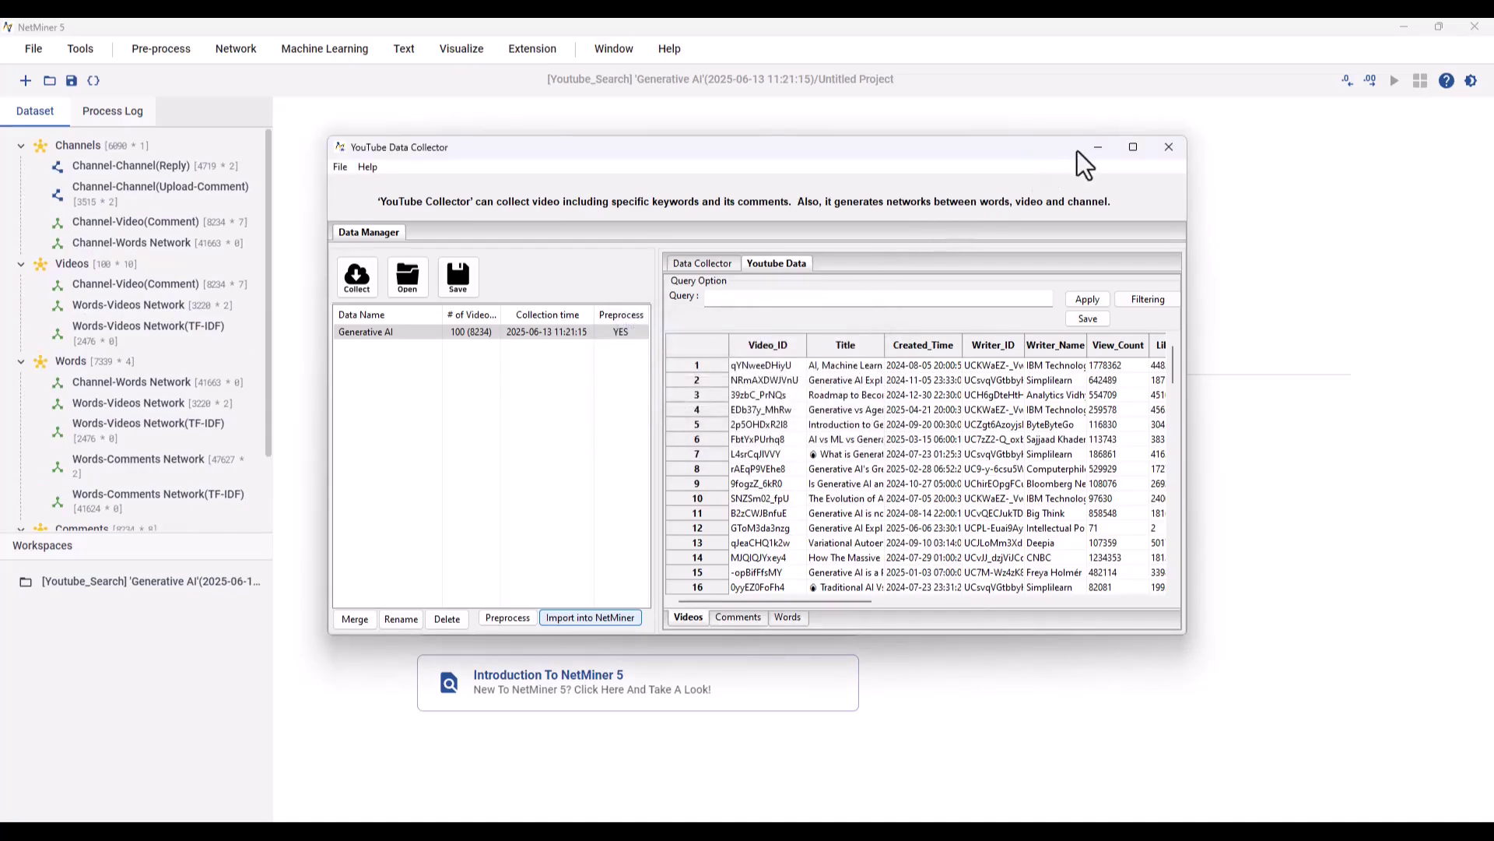
pyautogui.click(1098, 146)
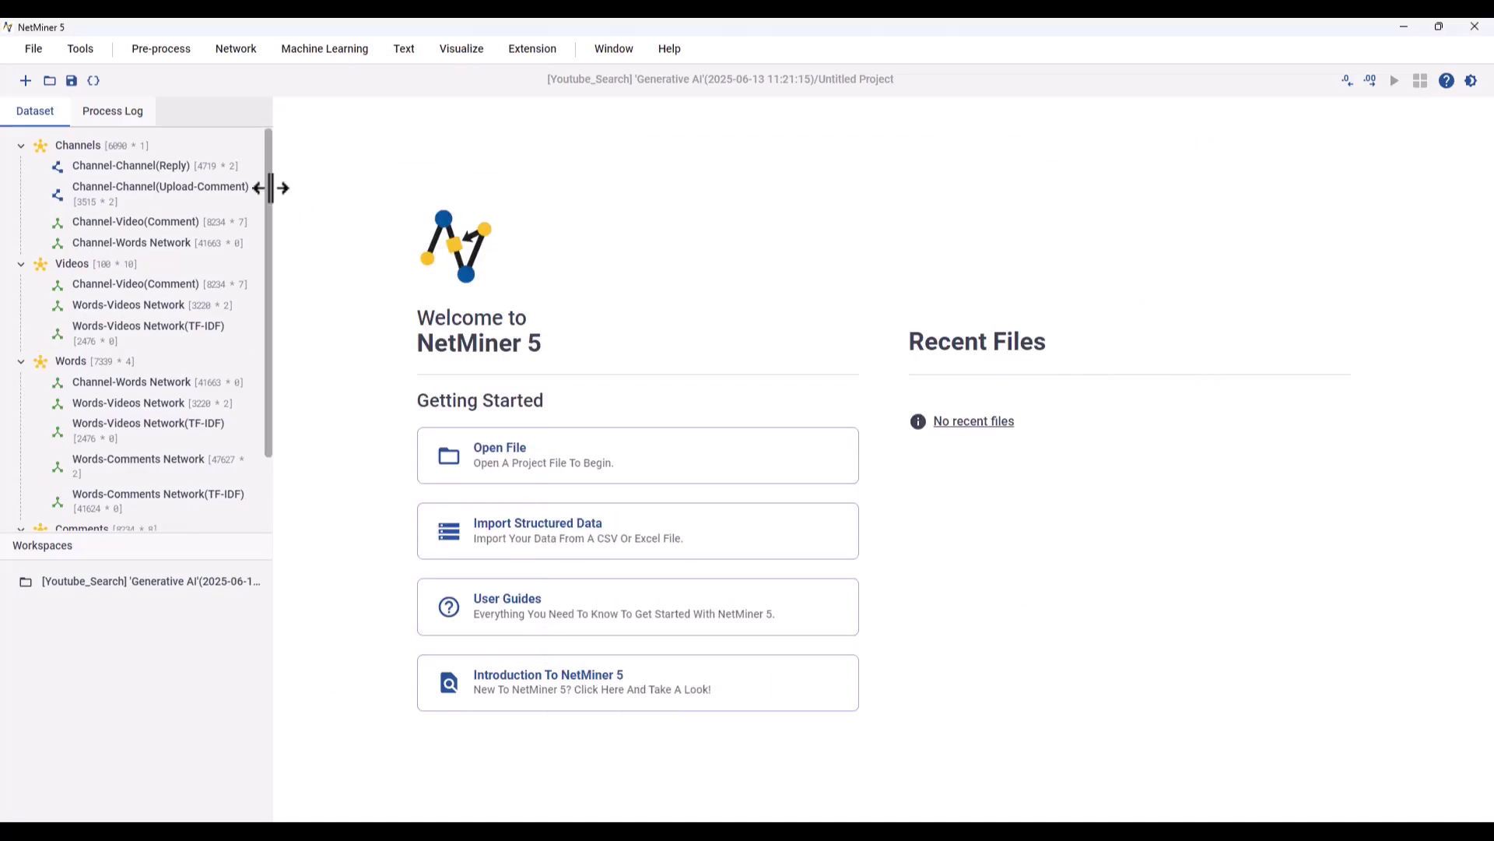
pyautogui.moveTo(268, 187); pyautogui.dragTo(330, 190)
# Step: Examine the Channels node set and its Channel-Channel(Reply) and Channel-Channel(Upload-Comment) networks
pyautogui.doubleClick(91, 148)
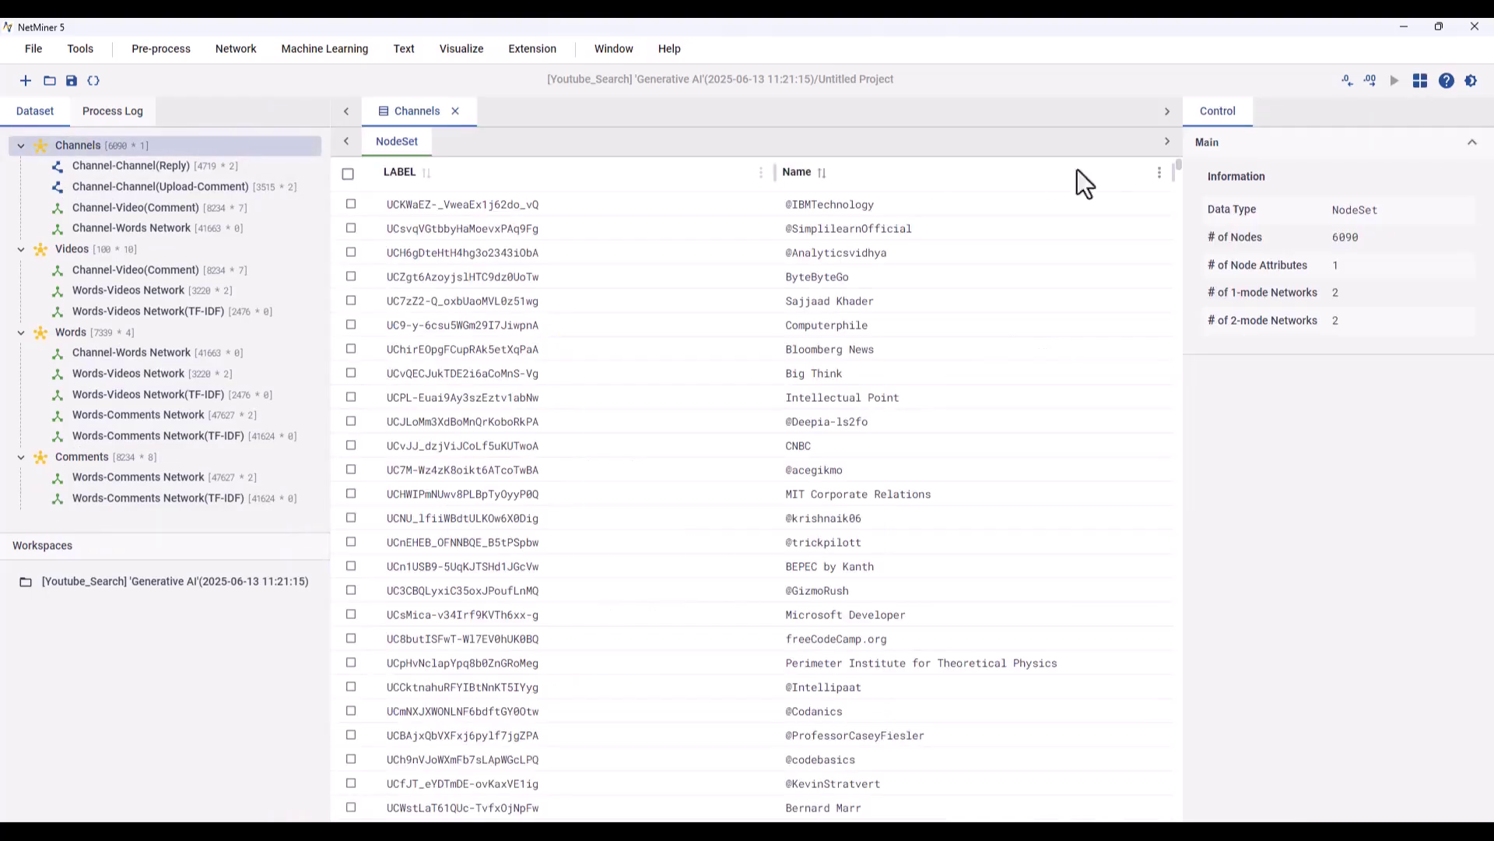
pyautogui.moveTo(1179, 167); pyautogui.dragTo(1128, 161)
pyautogui.doubleClick(101, 167)
pyautogui.doubleClick(160, 187)
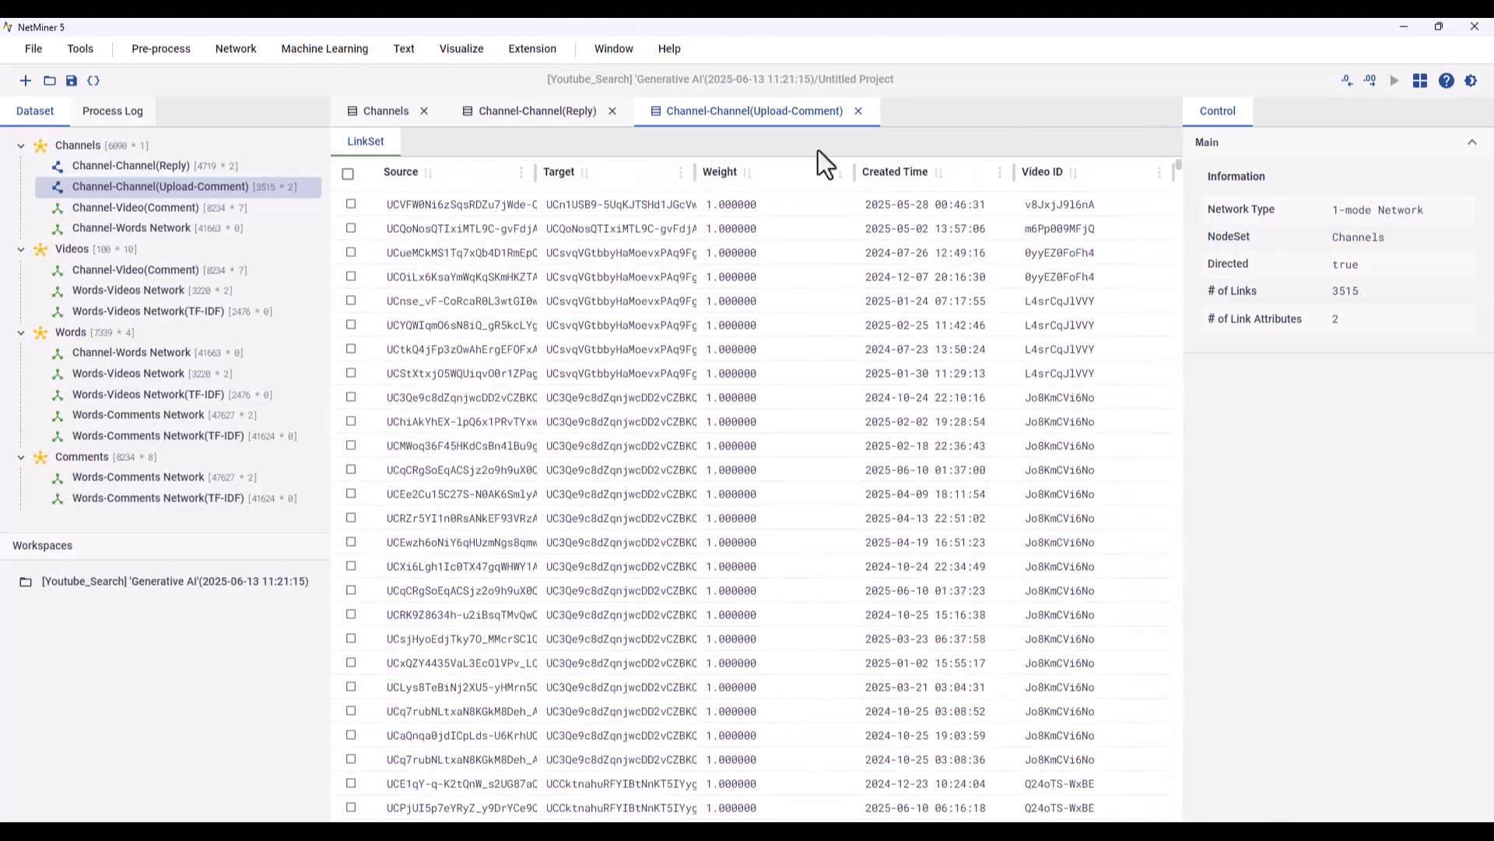
# Step: Examine the Channel-Video(Comment) and Channel-Words networks under Channels, and open the Videos node set
pyautogui.doubleClick(184, 209)
pyautogui.moveTo(800, 817)
pyautogui.mouseDown()
pyautogui.moveTo(1150, 818)
pyautogui.moveTo(793, 817)
pyautogui.mouseUp()
pyautogui.moveTo(1179, 165); pyautogui.dragTo(1179, 340)
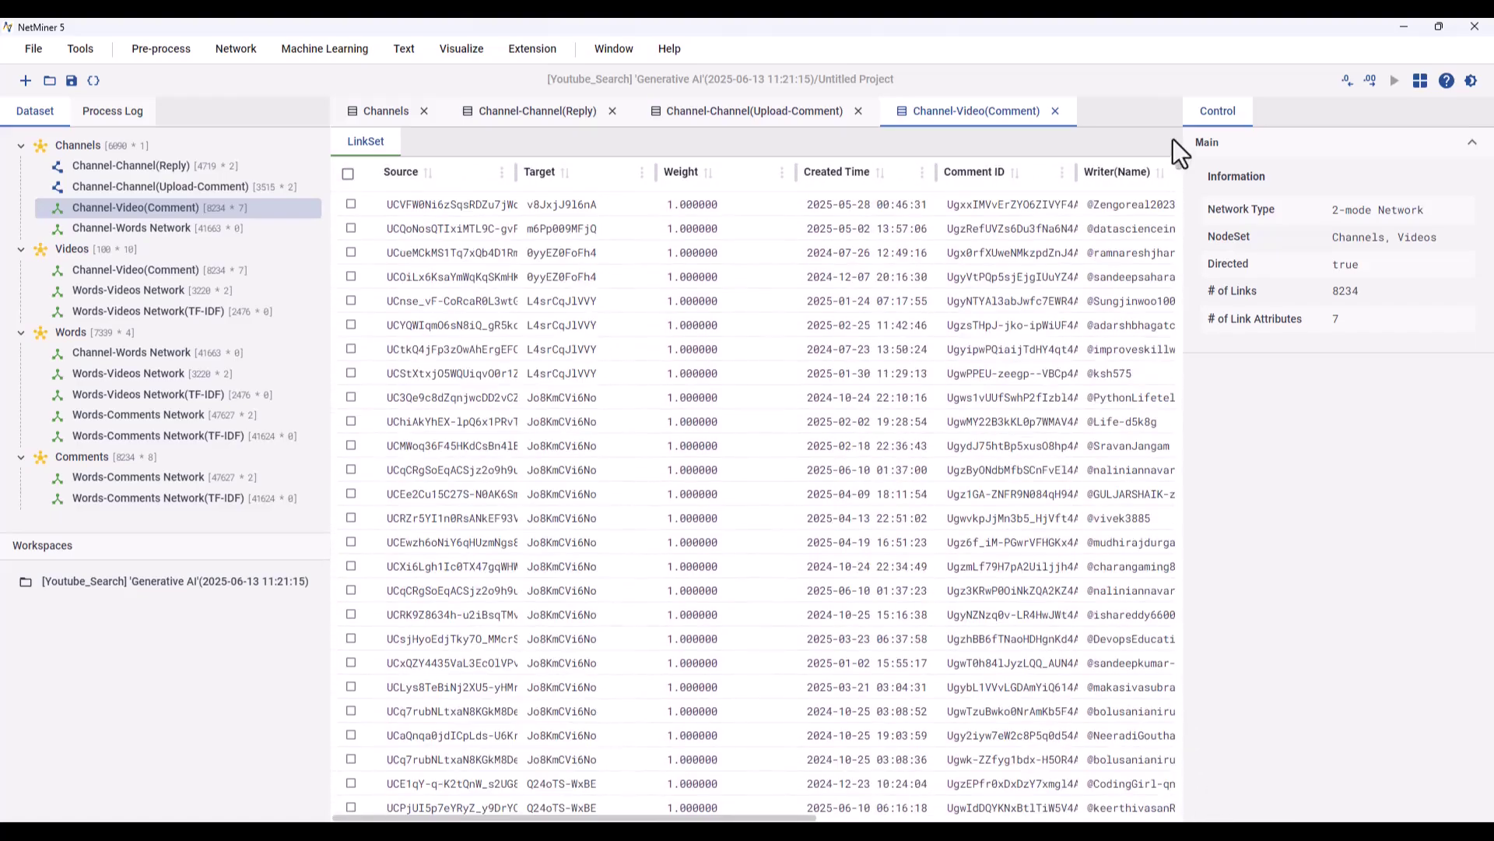
pyautogui.doubleClick(173, 229)
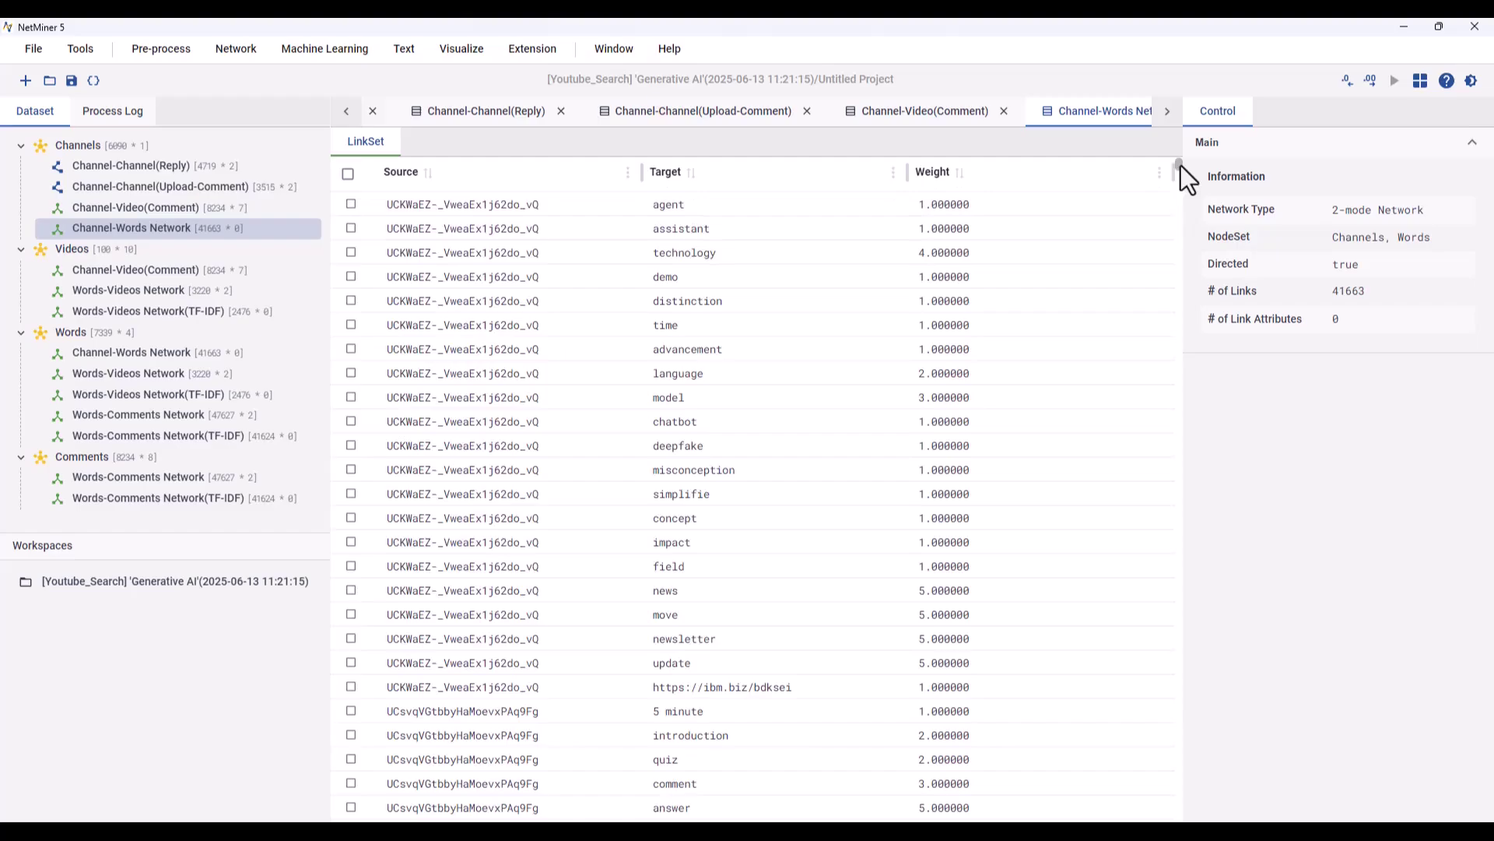
pyautogui.moveTo(1180, 165)
pyautogui.mouseDown()
pyautogui.moveTo(1157, 791)
pyautogui.moveTo(1184, 417)
pyautogui.moveTo(1178, 165)
pyautogui.mouseUp()
pyautogui.doubleClick(71, 249)
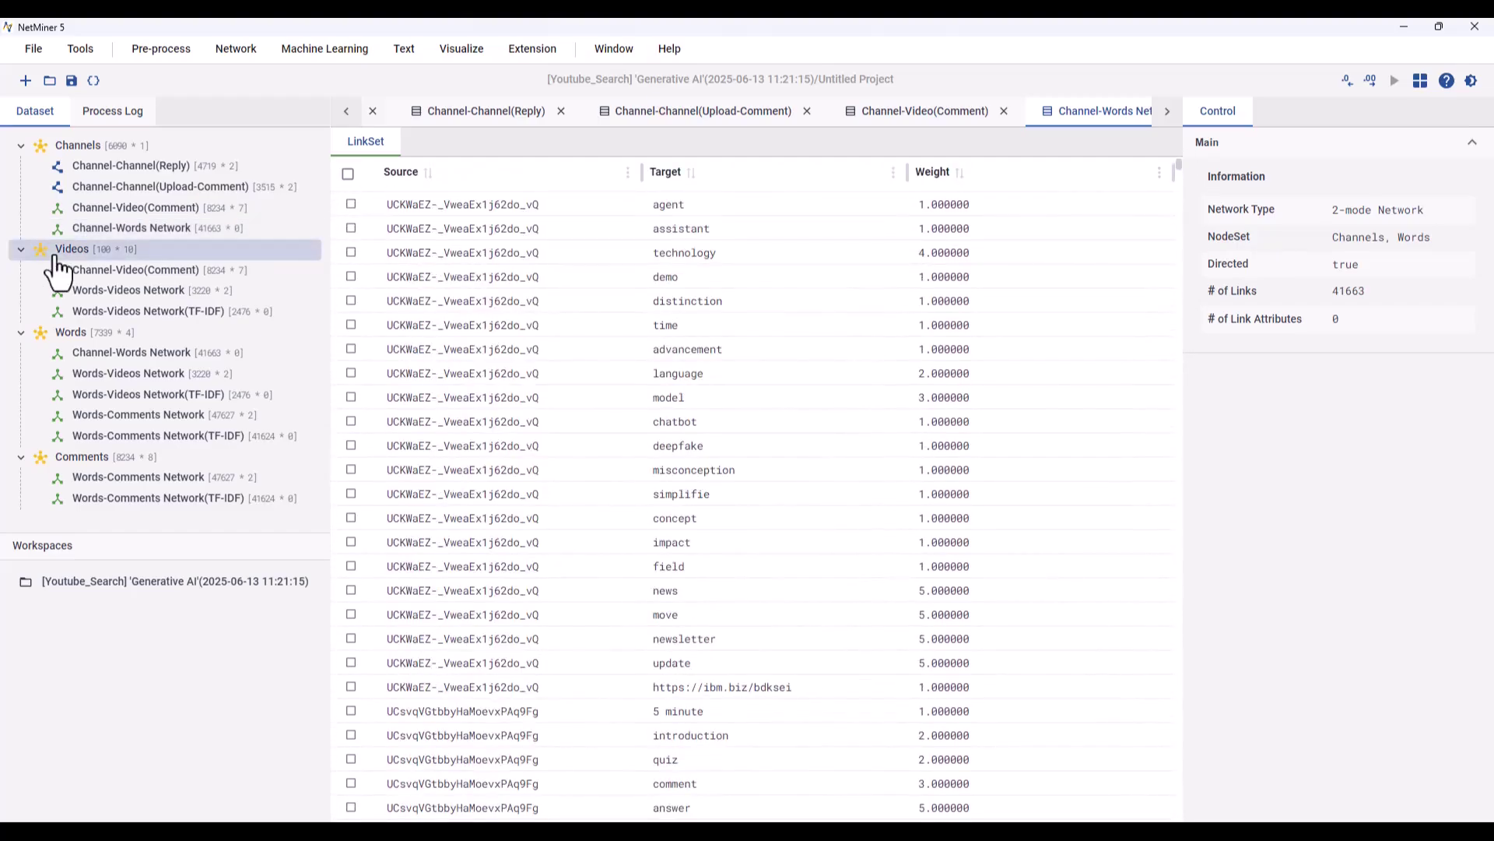
# Step: Examine the Videos node set's attributes, then open and examine the Words and Comments node sets
pyautogui.moveTo(583, 817); pyautogui.dragTo(501, 802)
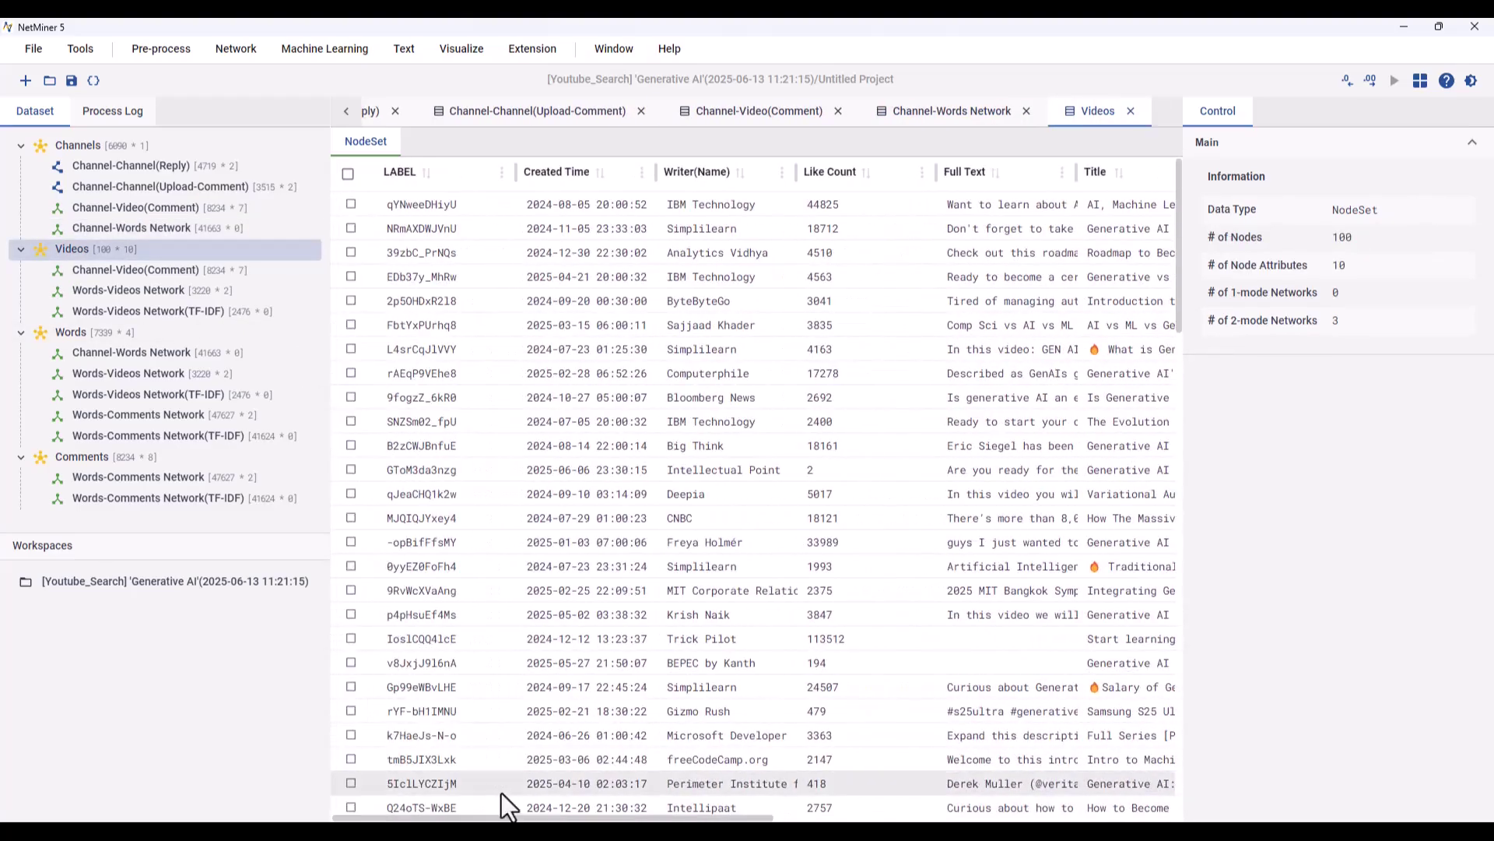
pyautogui.doubleClick(121, 335)
pyautogui.moveTo(1165, 172); pyautogui.dragTo(1180, 294)
pyautogui.moveTo(1183, 227); pyautogui.dragTo(1197, 131)
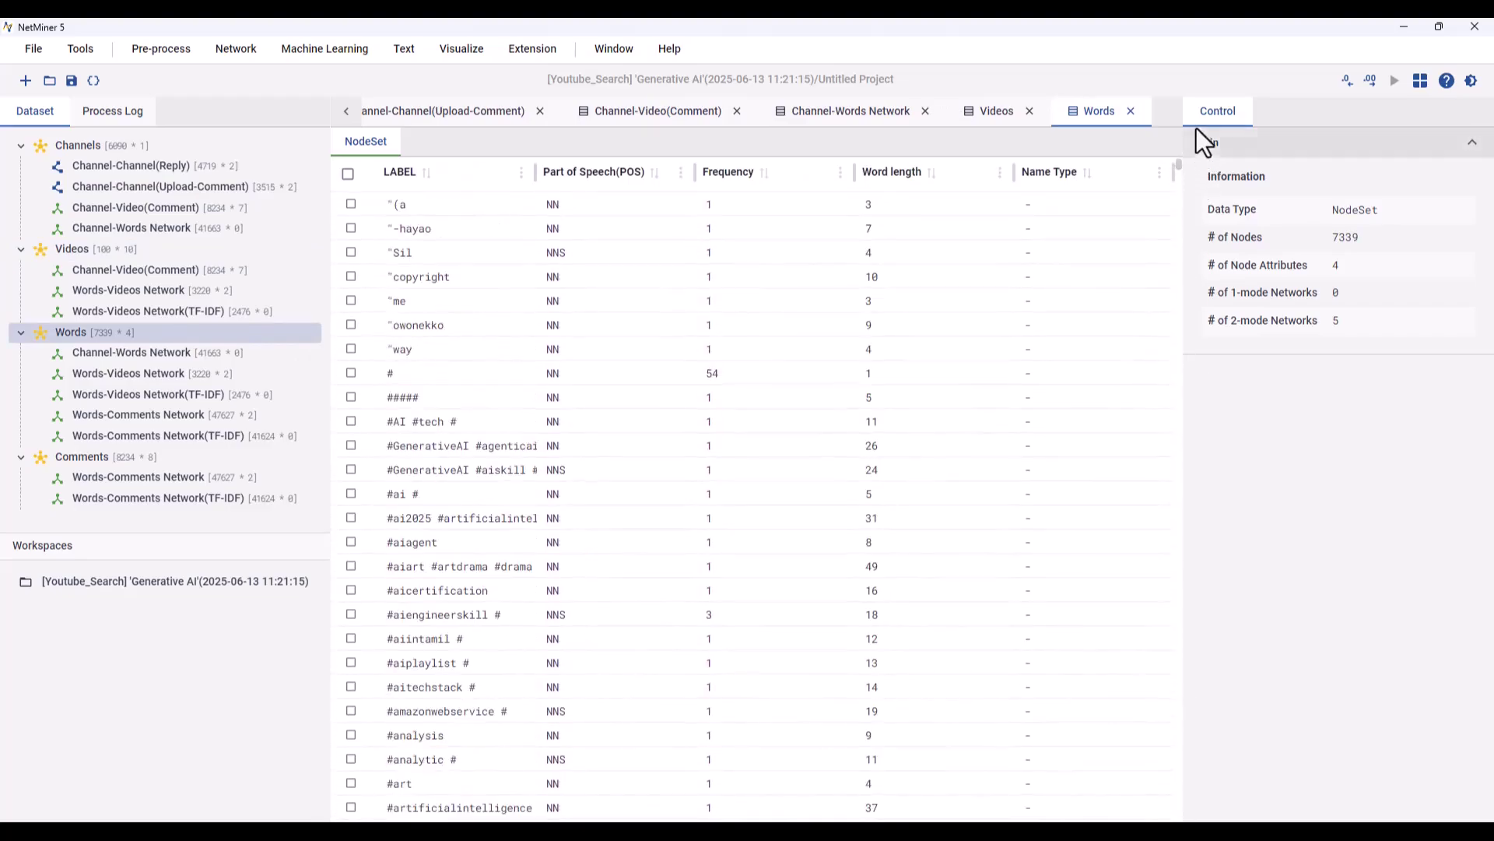
pyautogui.doubleClick(82, 458)
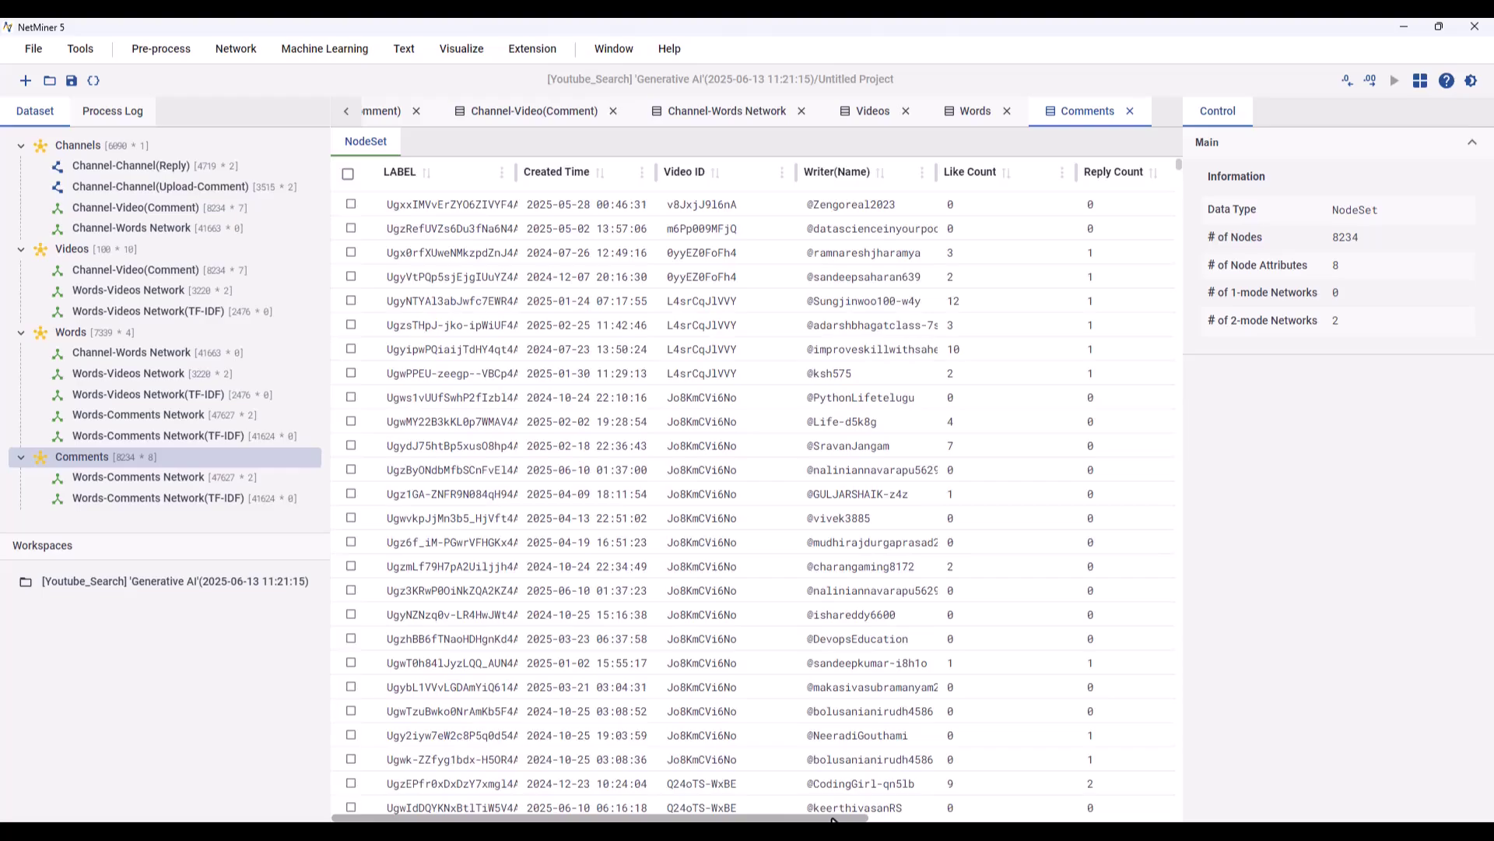
pyautogui.moveTo(701, 818)
pyautogui.mouseDown()
pyautogui.moveTo(1019, 816)
pyautogui.moveTo(707, 811)
pyautogui.mouseUp()
pyautogui.moveTo(1175, 165); pyautogui.dragTo(1141, 146)
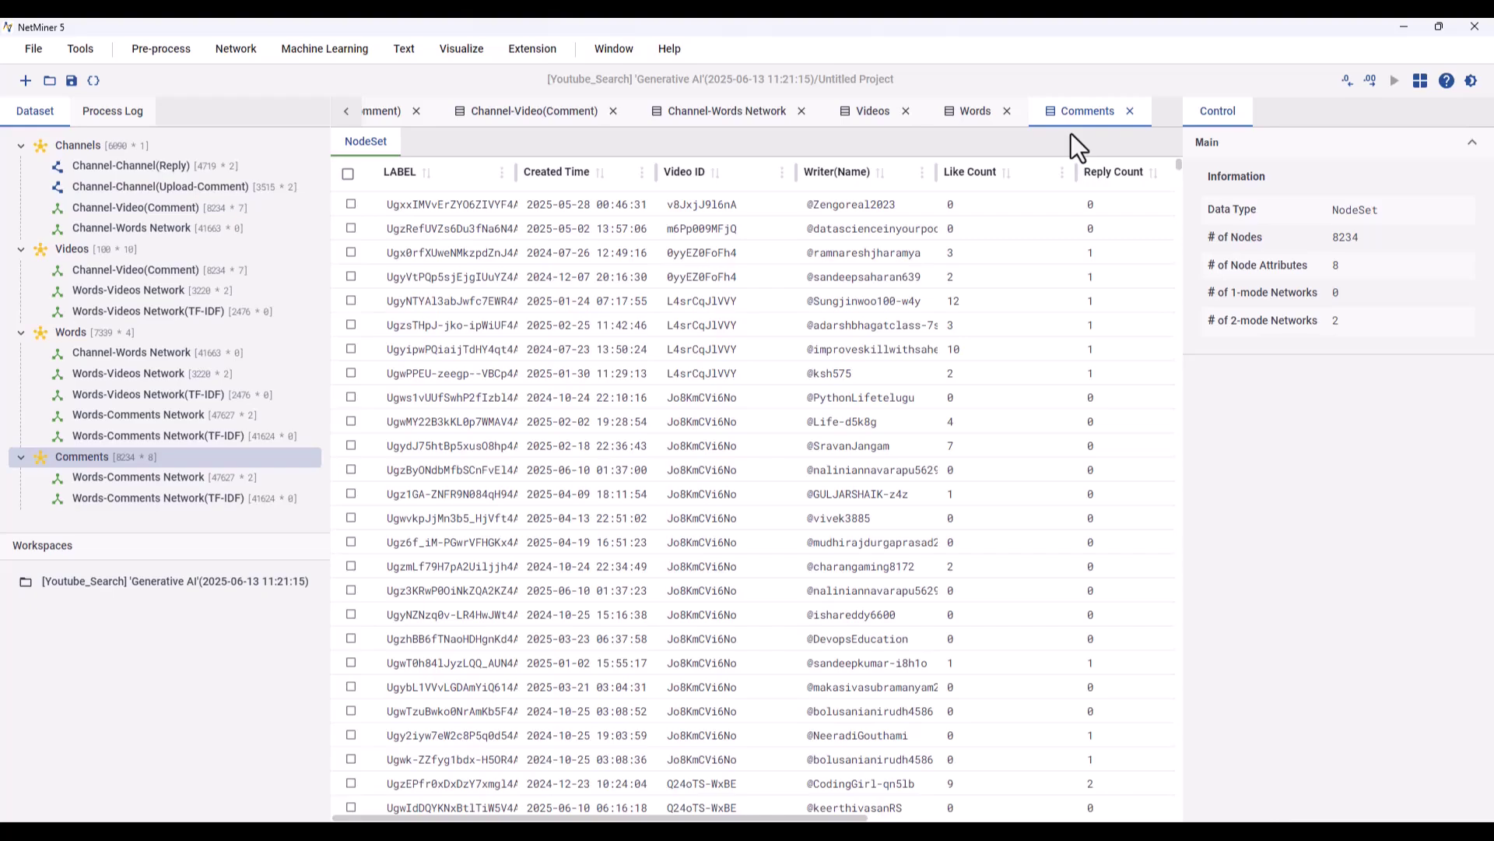
# Step: Import the Generative AI_en Excel file as structured tabular data into the current workspace, using its first row as the column header
pyautogui.click(31, 48)
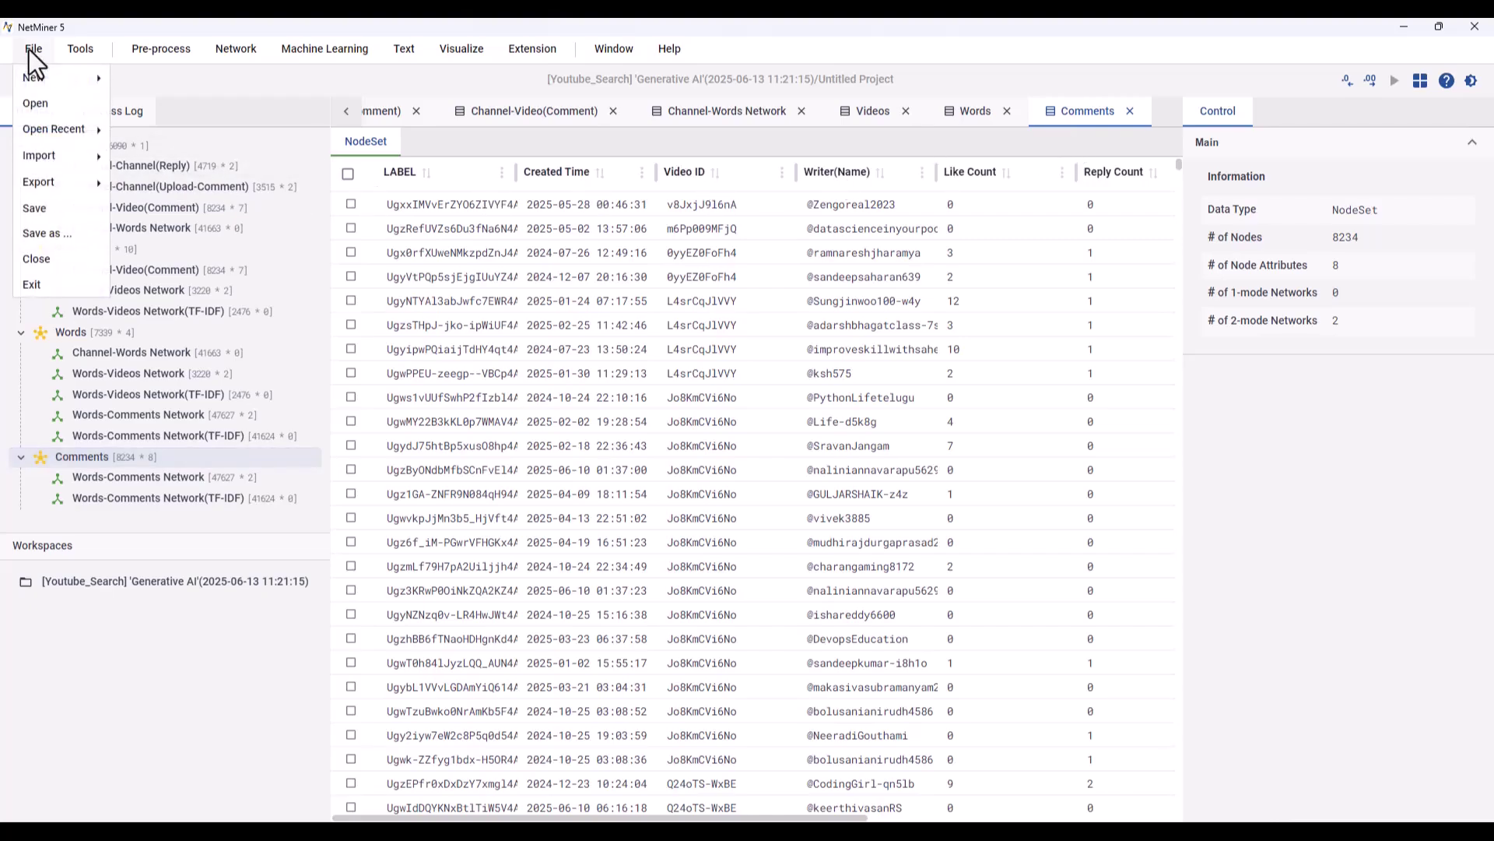
pyautogui.moveTo(56, 158)
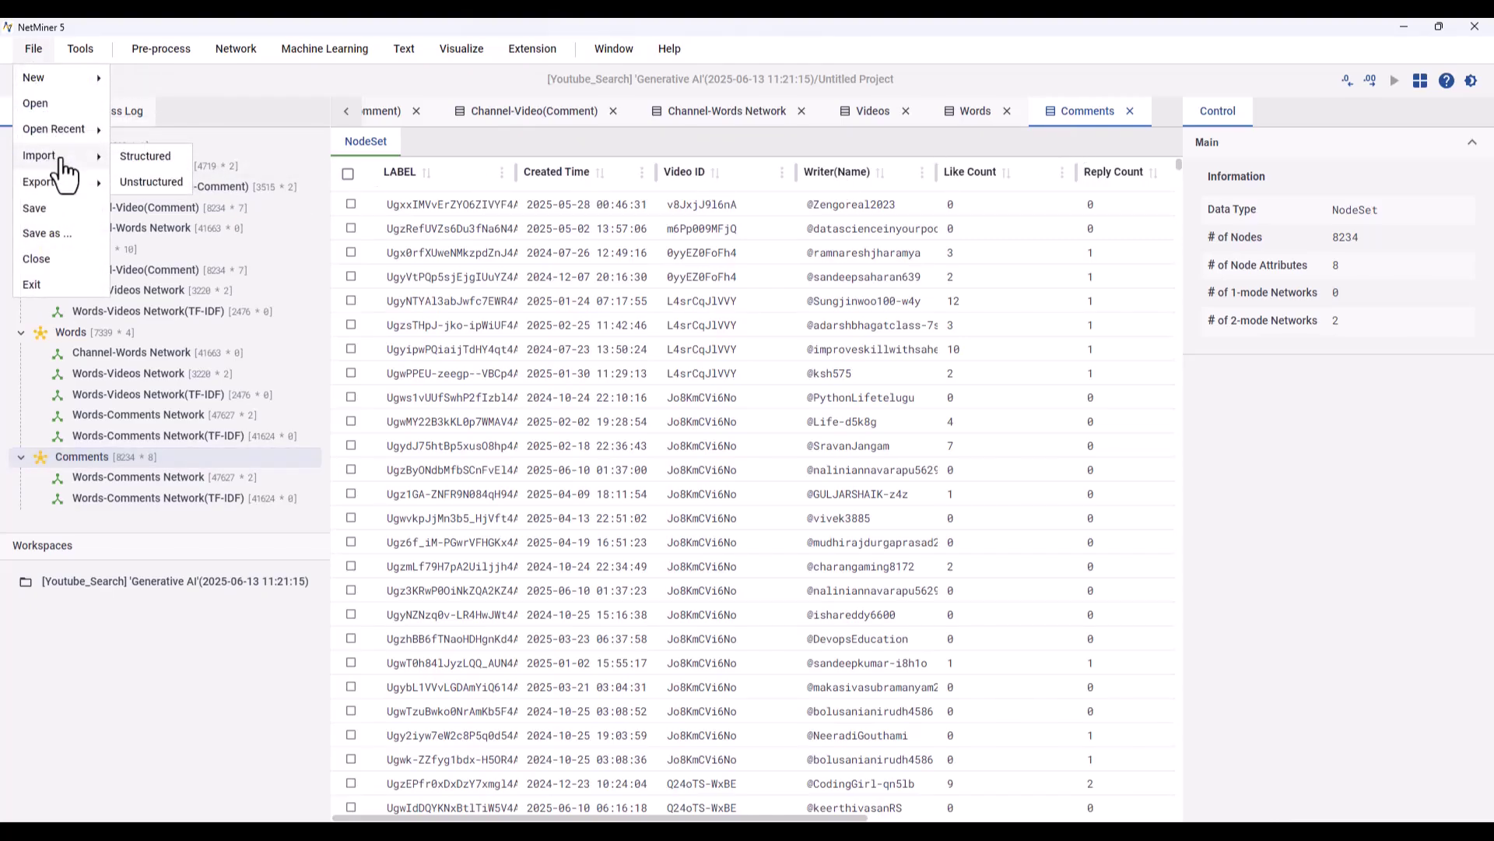
pyautogui.click(173, 161)
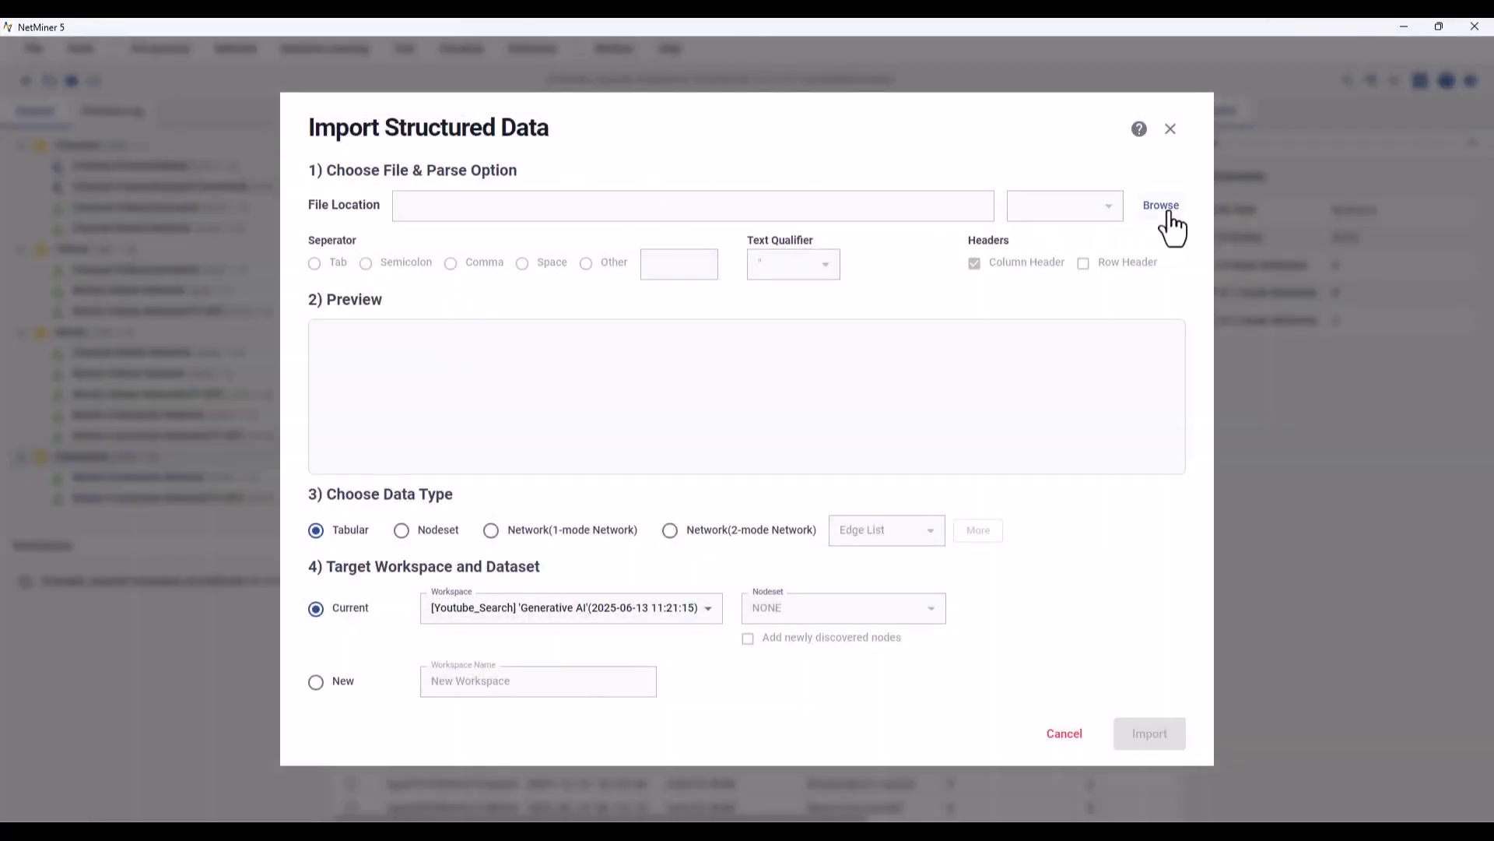
pyautogui.click(1169, 214)
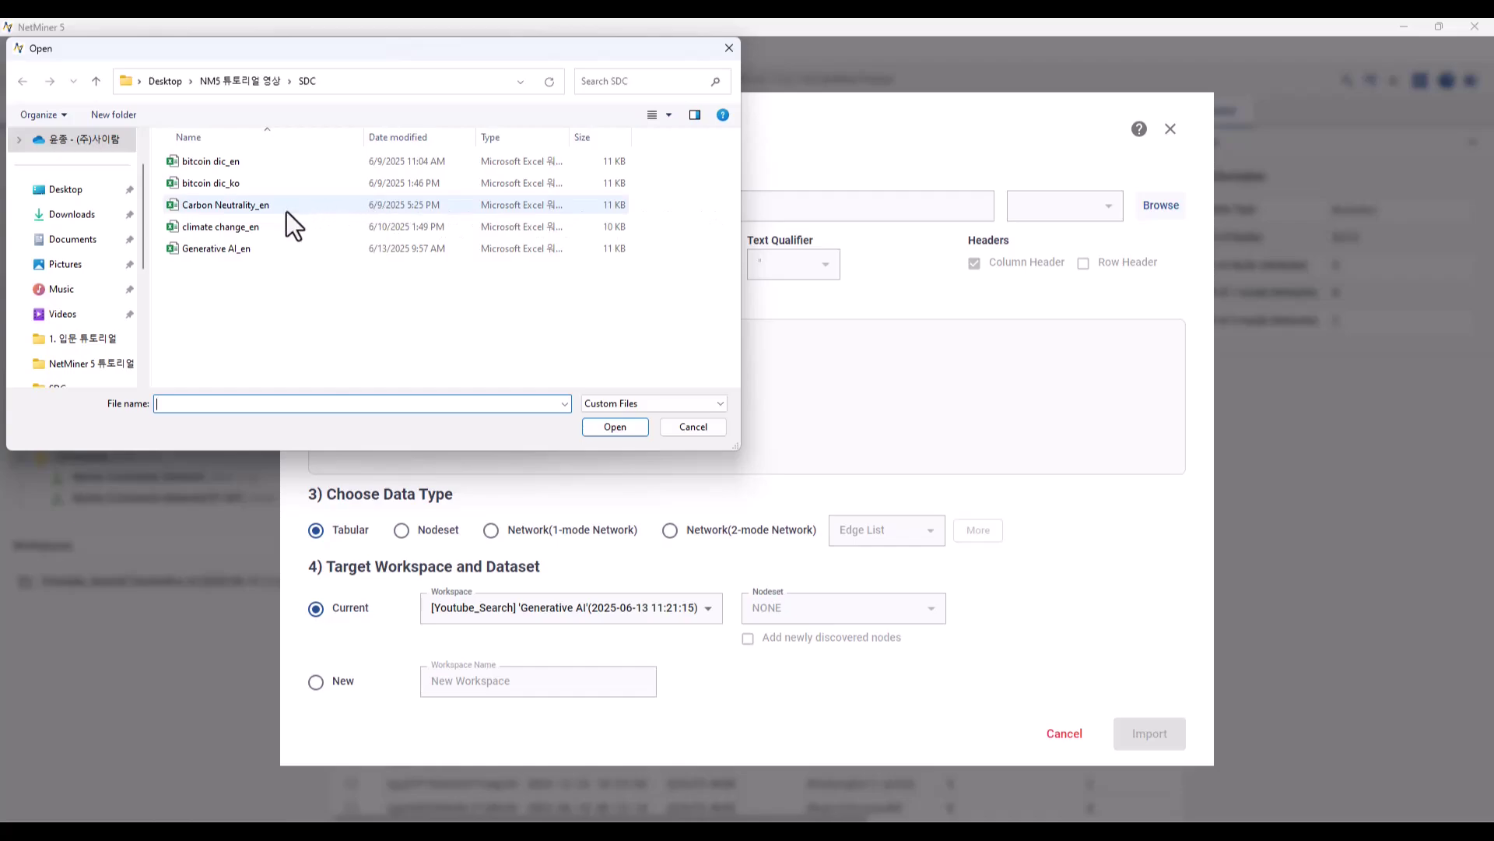
pyautogui.click(260, 251)
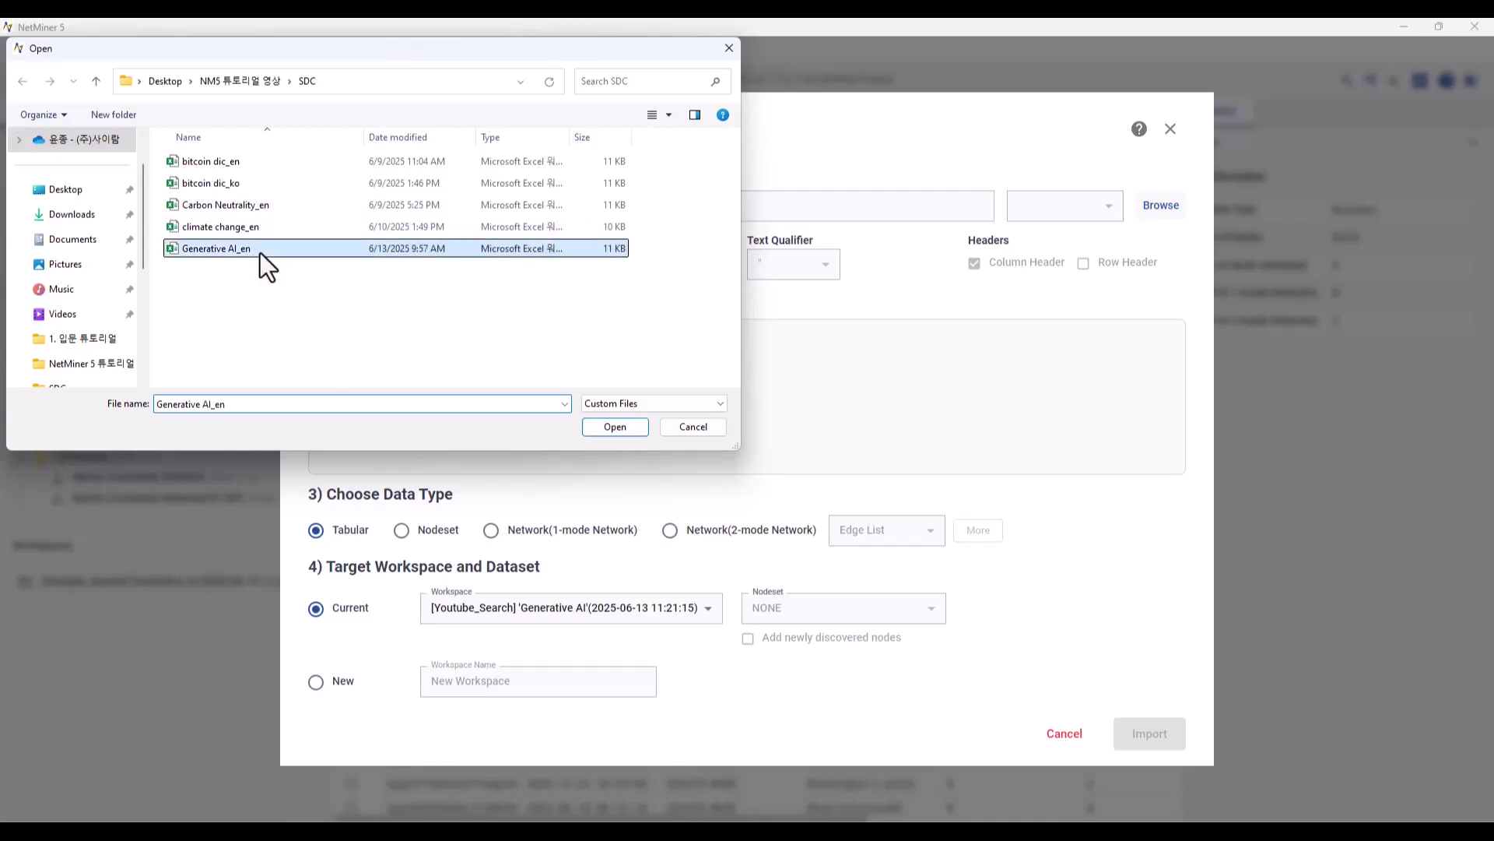
pyautogui.click(615, 426)
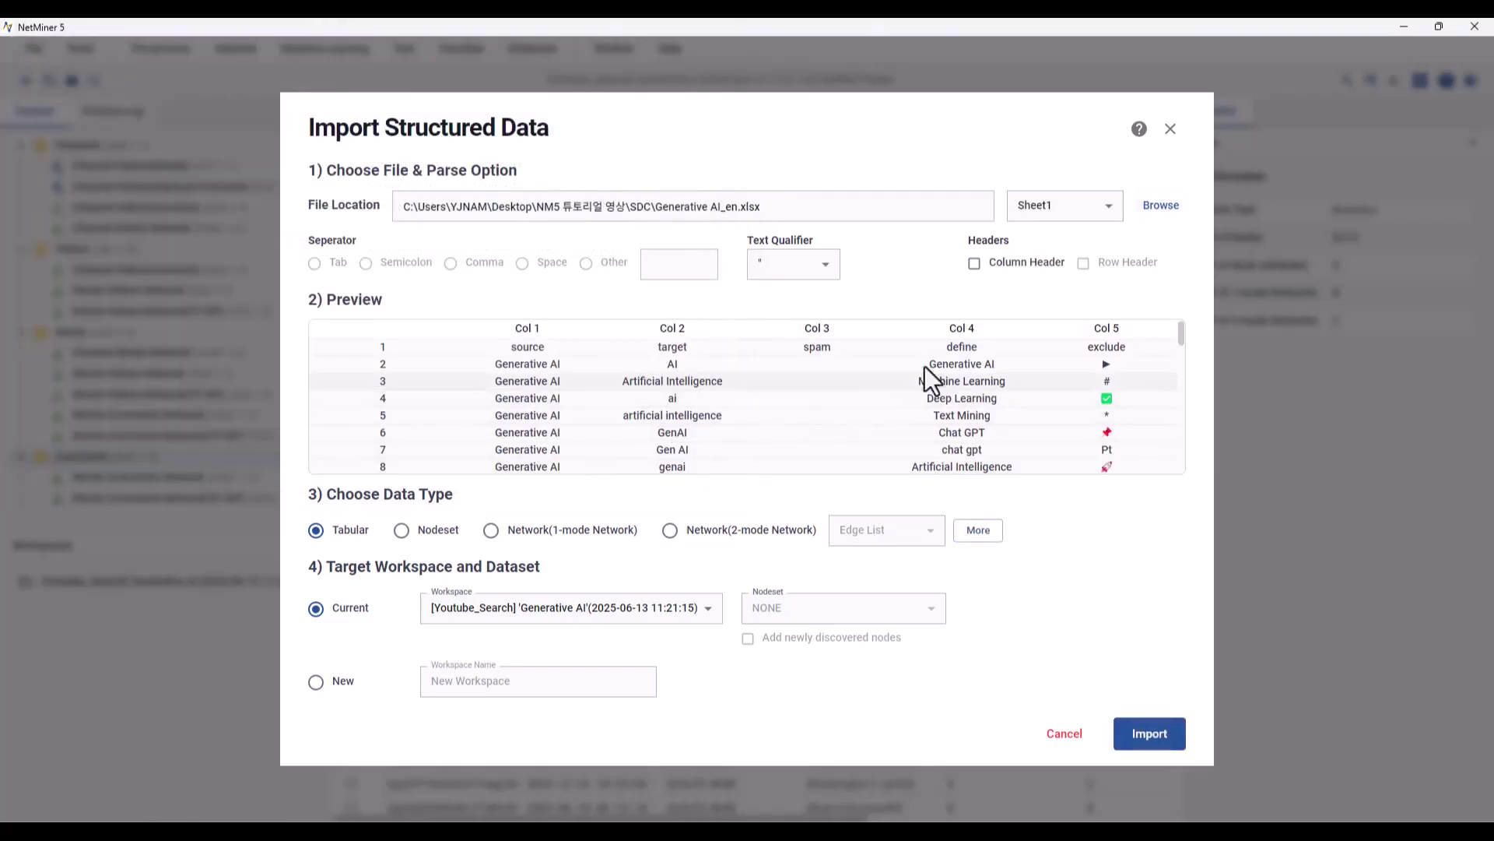
pyautogui.click(975, 264)
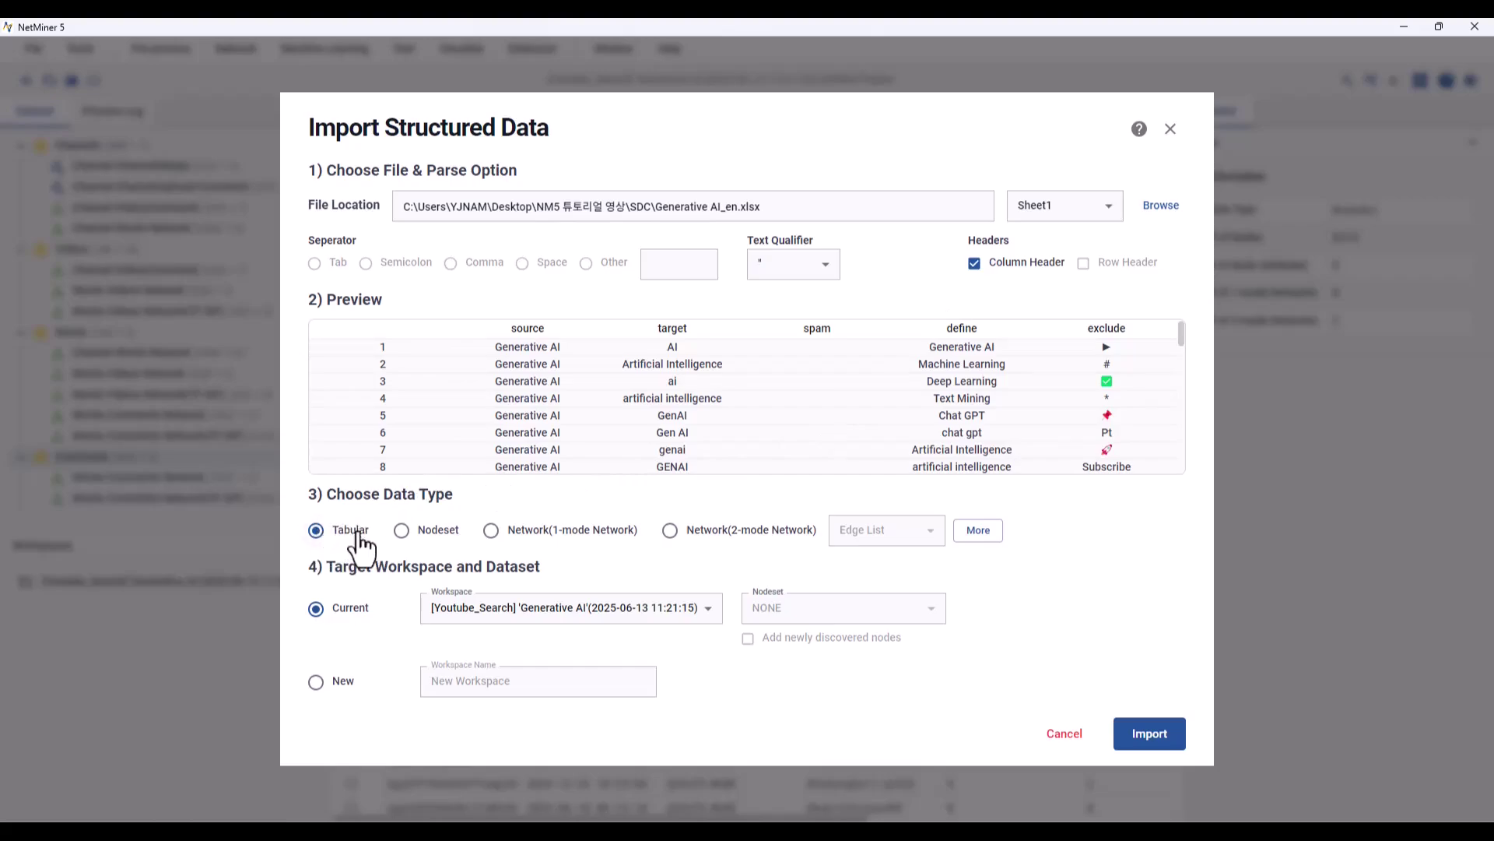
pyautogui.click(1172, 744)
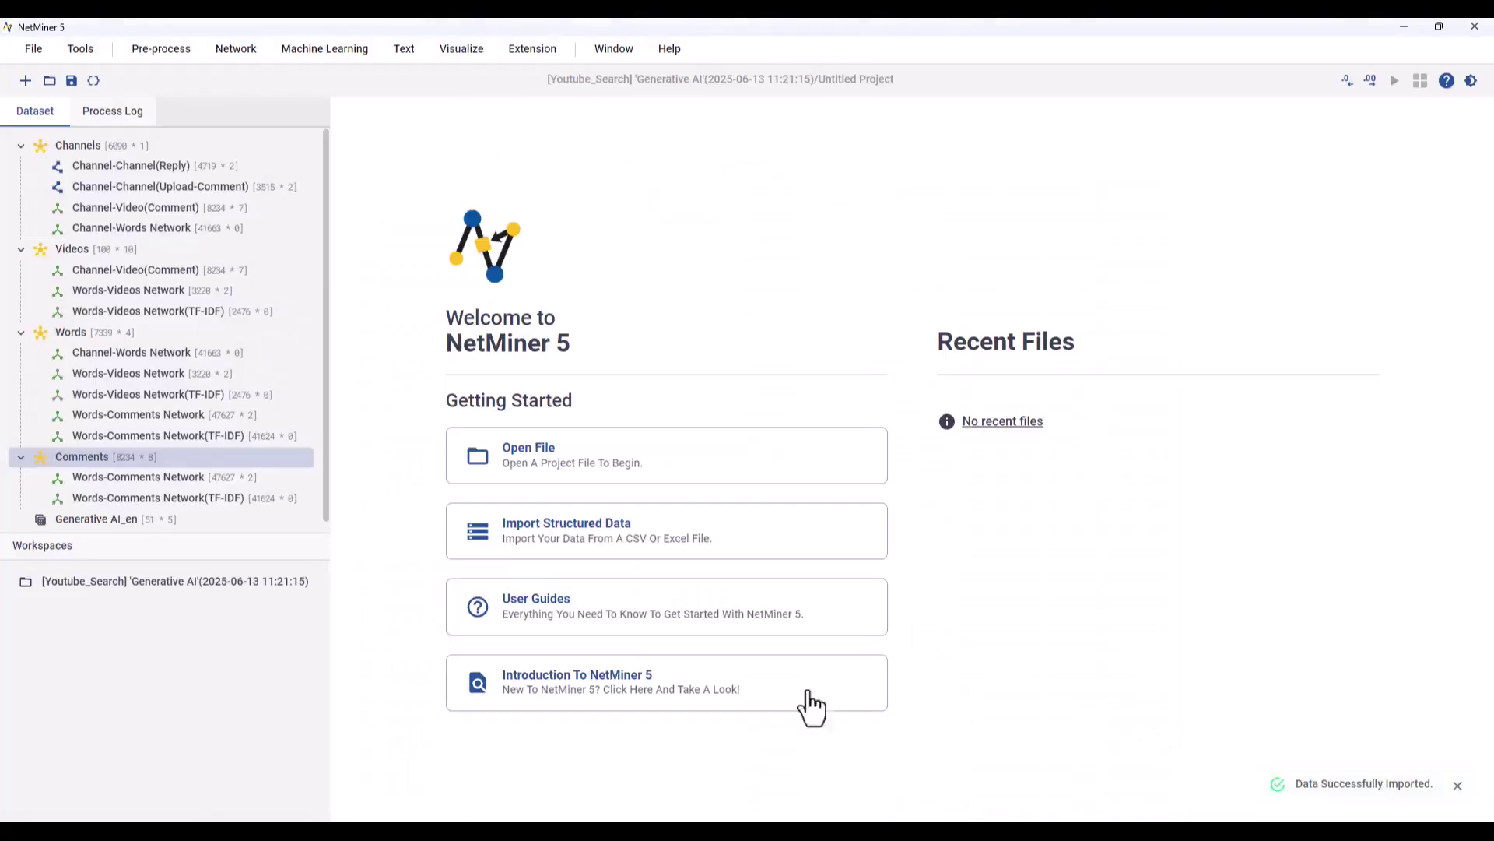
# Step: Open the Generative AI_en table and look through its source, target, spam, define and exclude columns
pyautogui.doubleClick(154, 536)
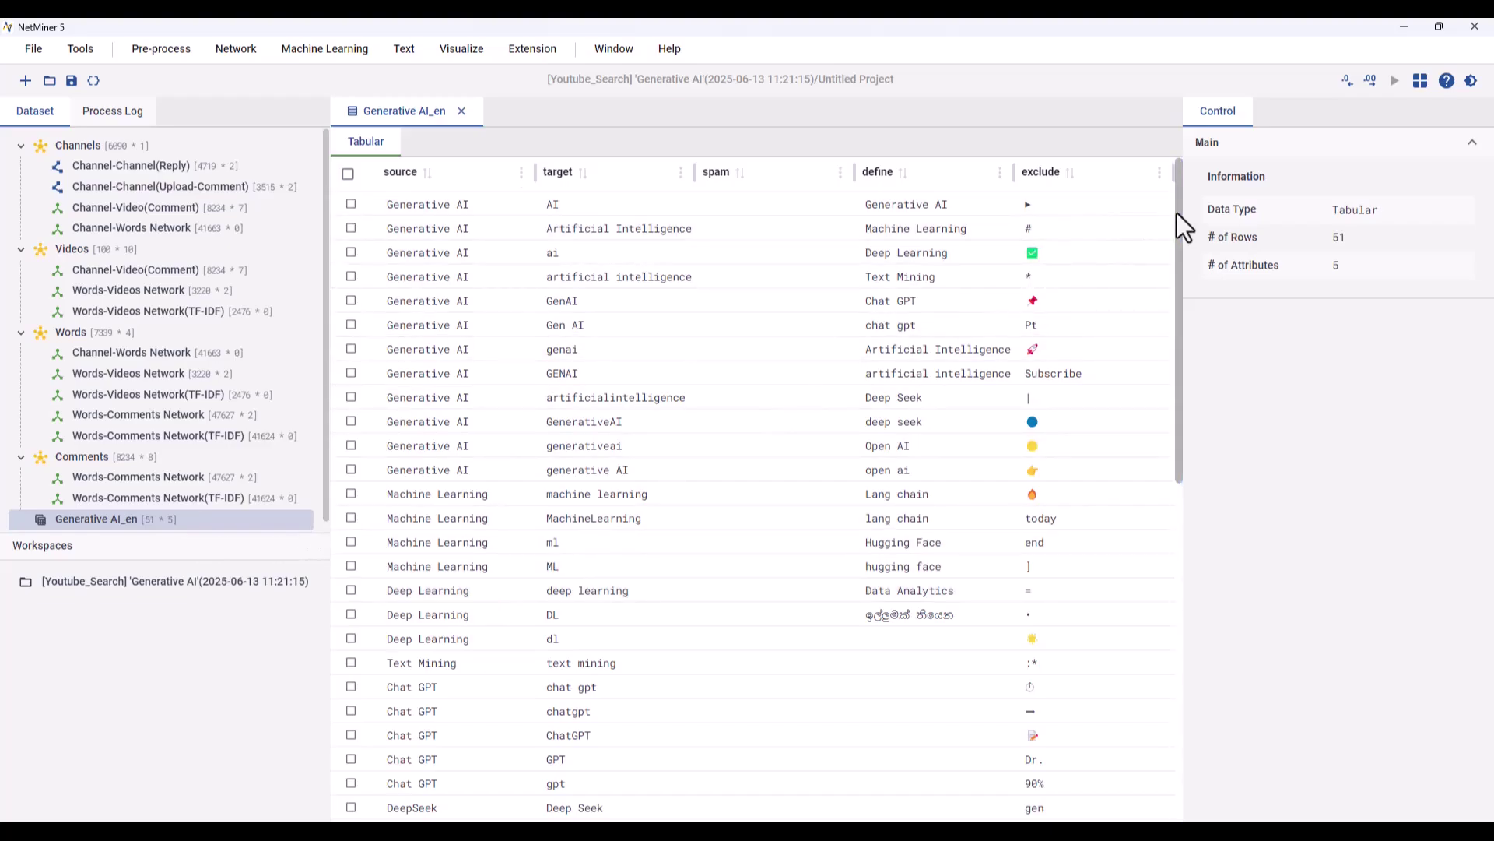
pyautogui.moveTo(1176, 216); pyautogui.dragTo(1160, 588)
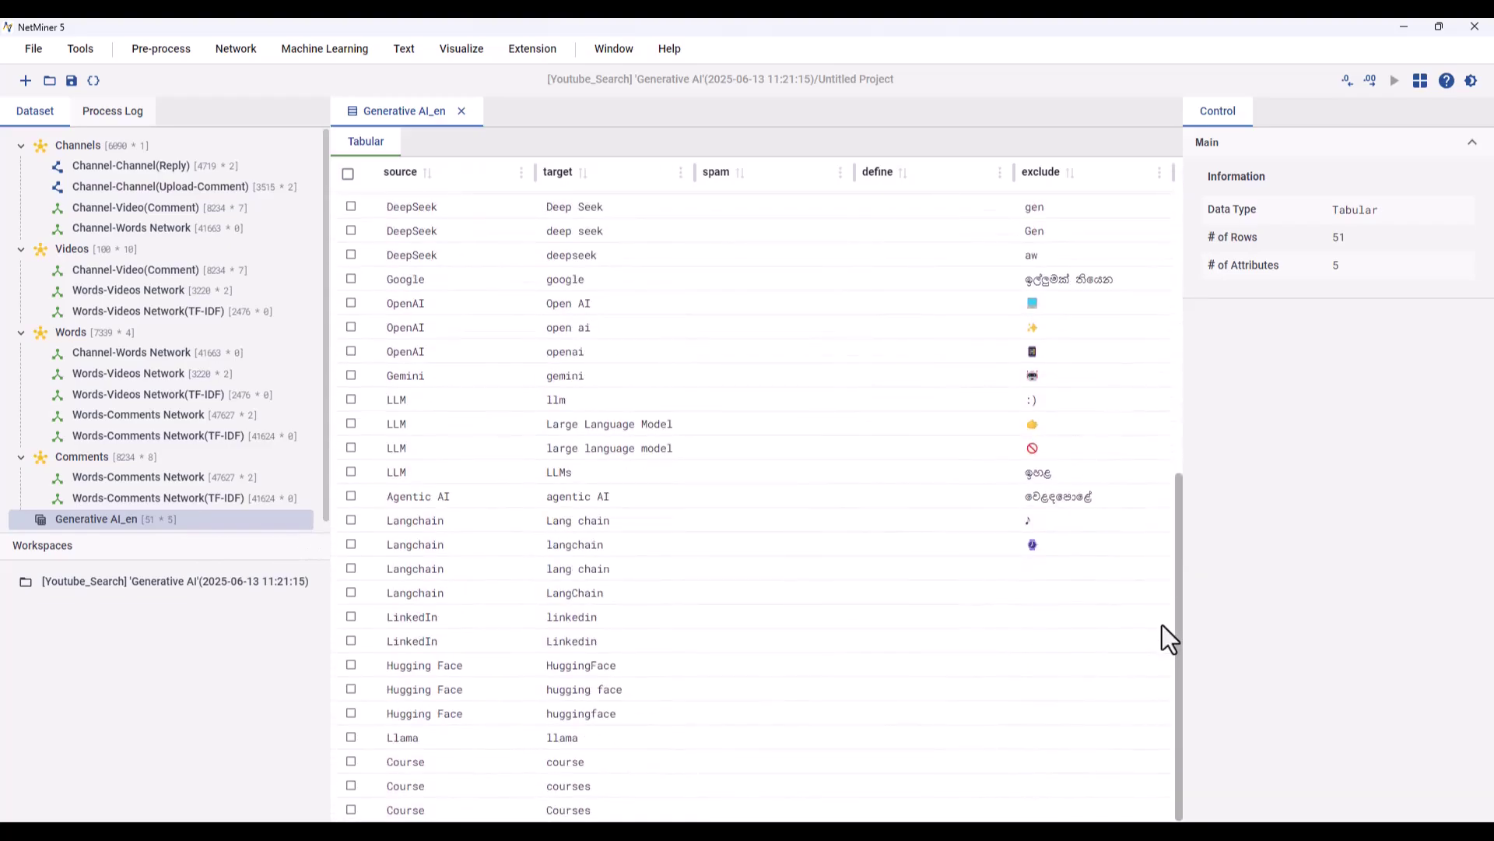
pyautogui.moveTo(1170, 530); pyautogui.dragTo(1172, 146)
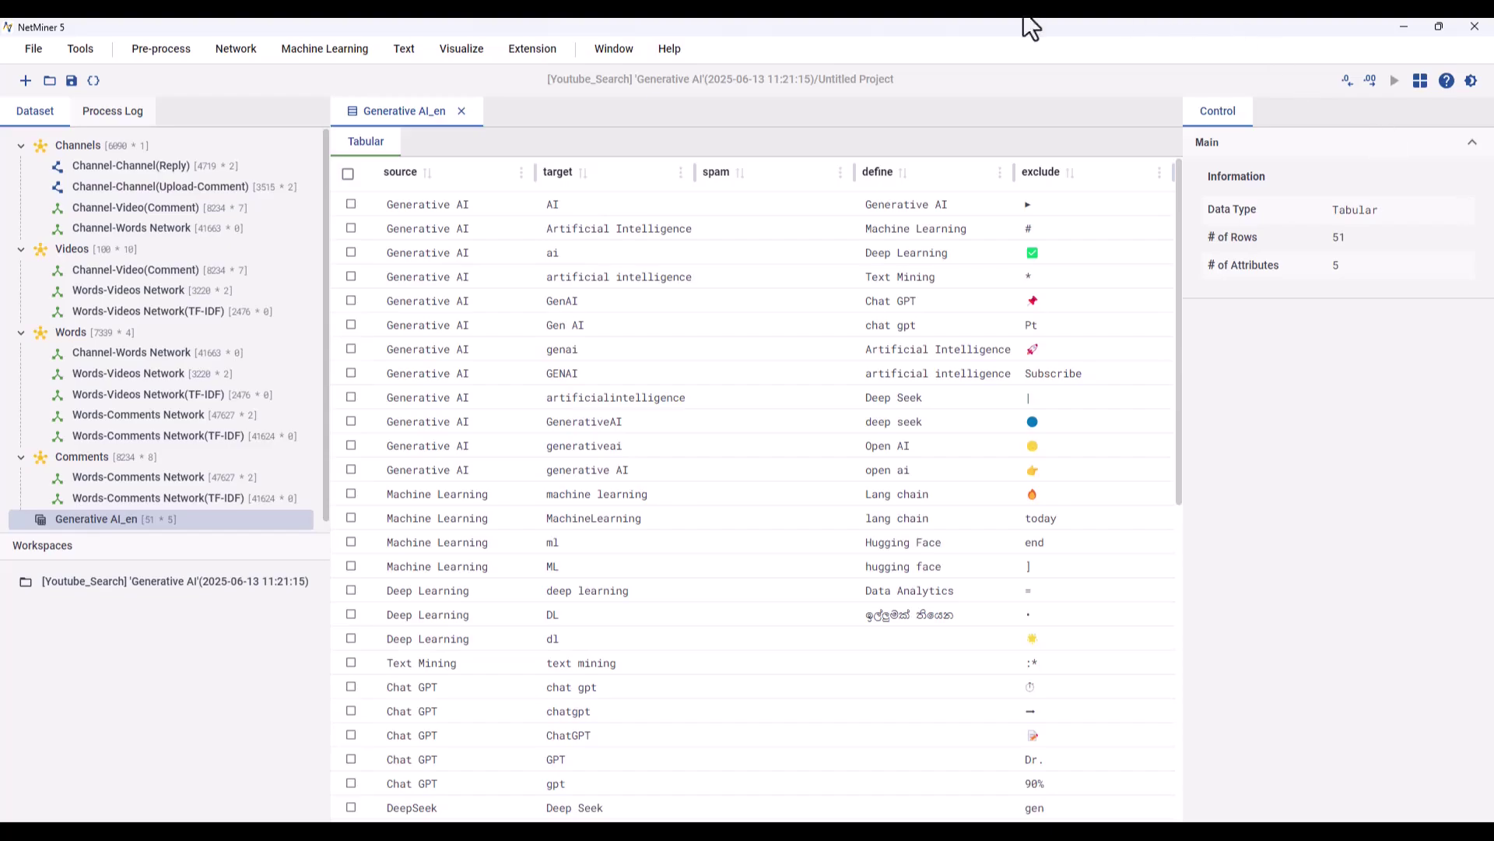
# Step: Start a Word Statistics analysis with the Videos node set as its data item
pyautogui.click(533, 46)
pyautogui.click(404, 50)
pyautogui.click(404, 50)
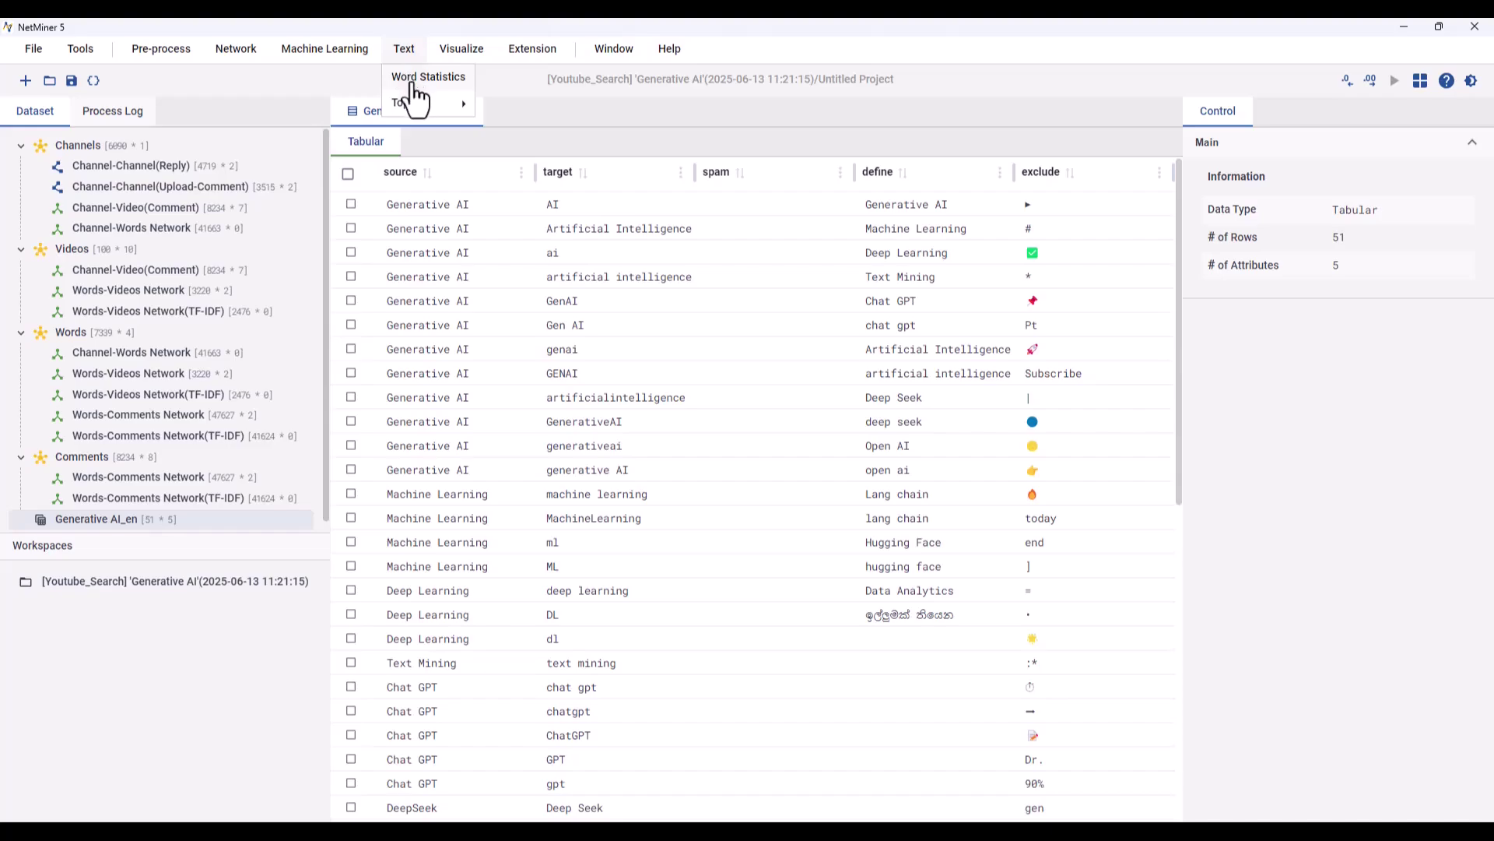
pyautogui.click(411, 81)
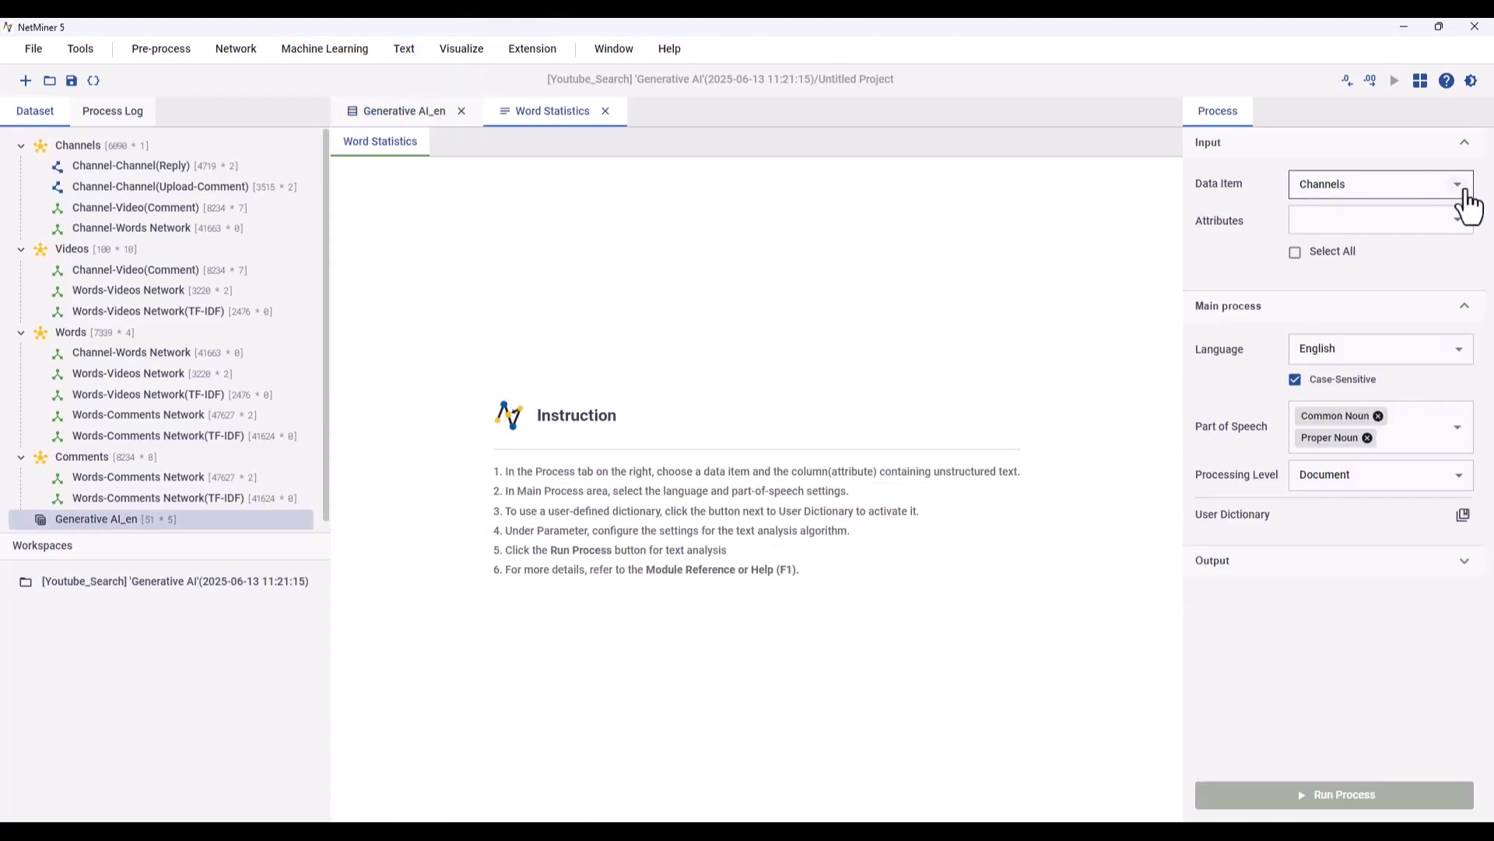
pyautogui.click(1459, 187)
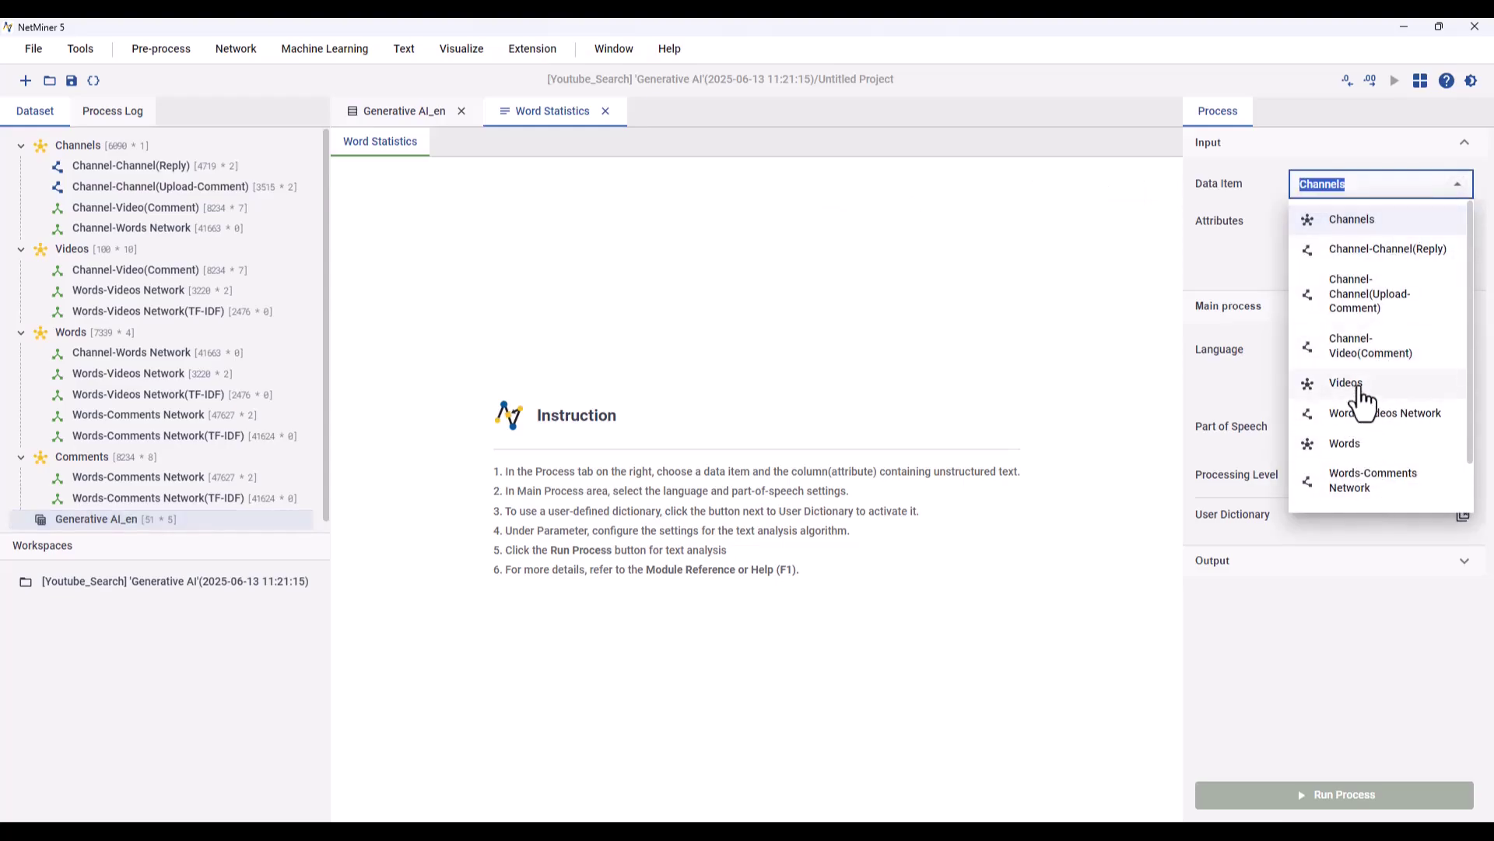
pyautogui.click(1355, 383)
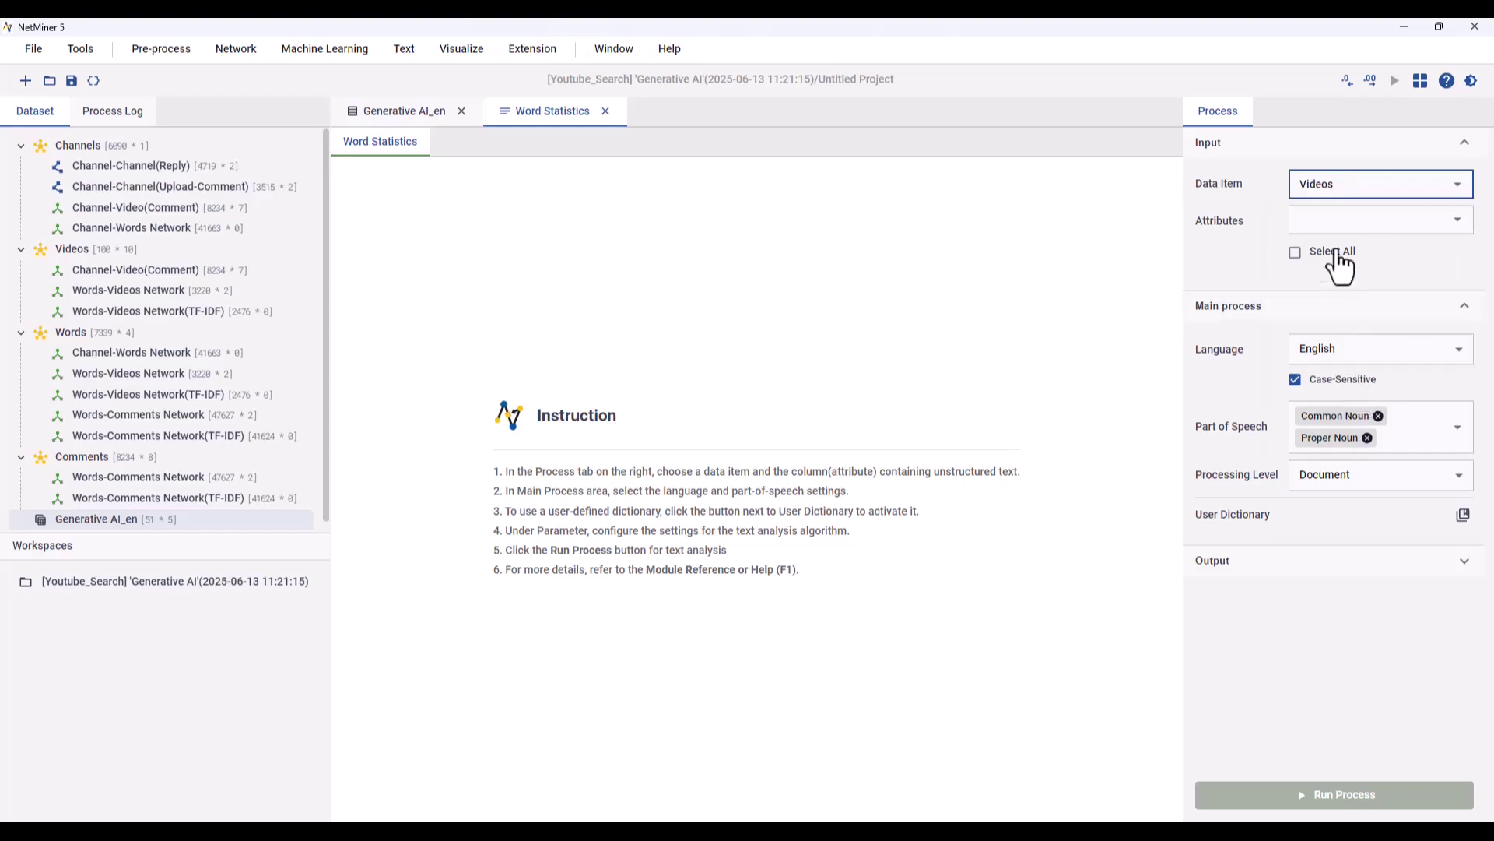
# Step: Choose Title and Full Text as the text attributes for the word statistics
pyautogui.click(1335, 219)
pyautogui.click(1337, 256)
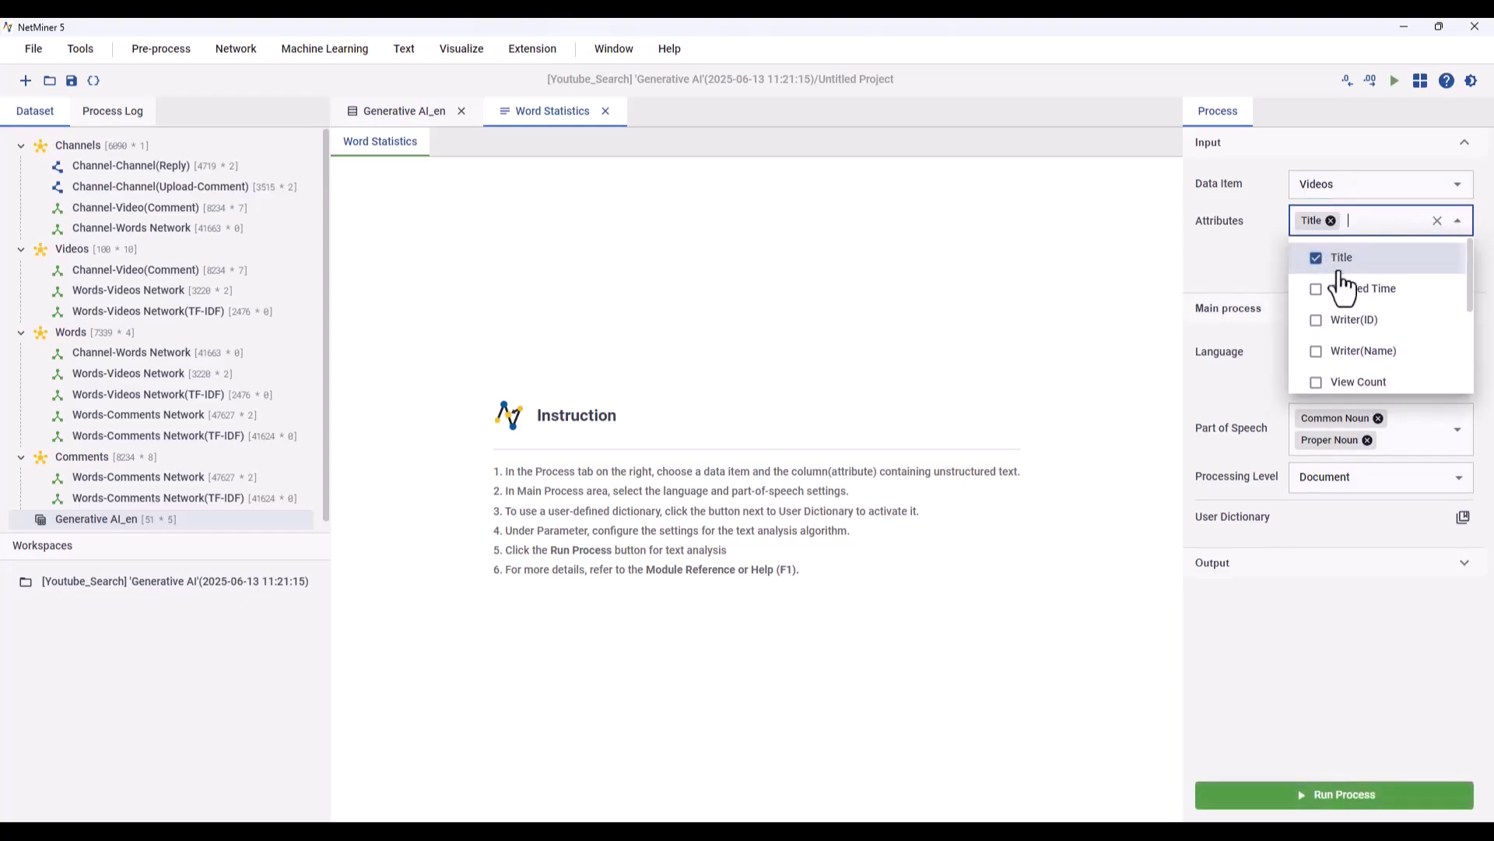
pyautogui.scroll(-3, 1361, 340)
pyautogui.click(1362, 377)
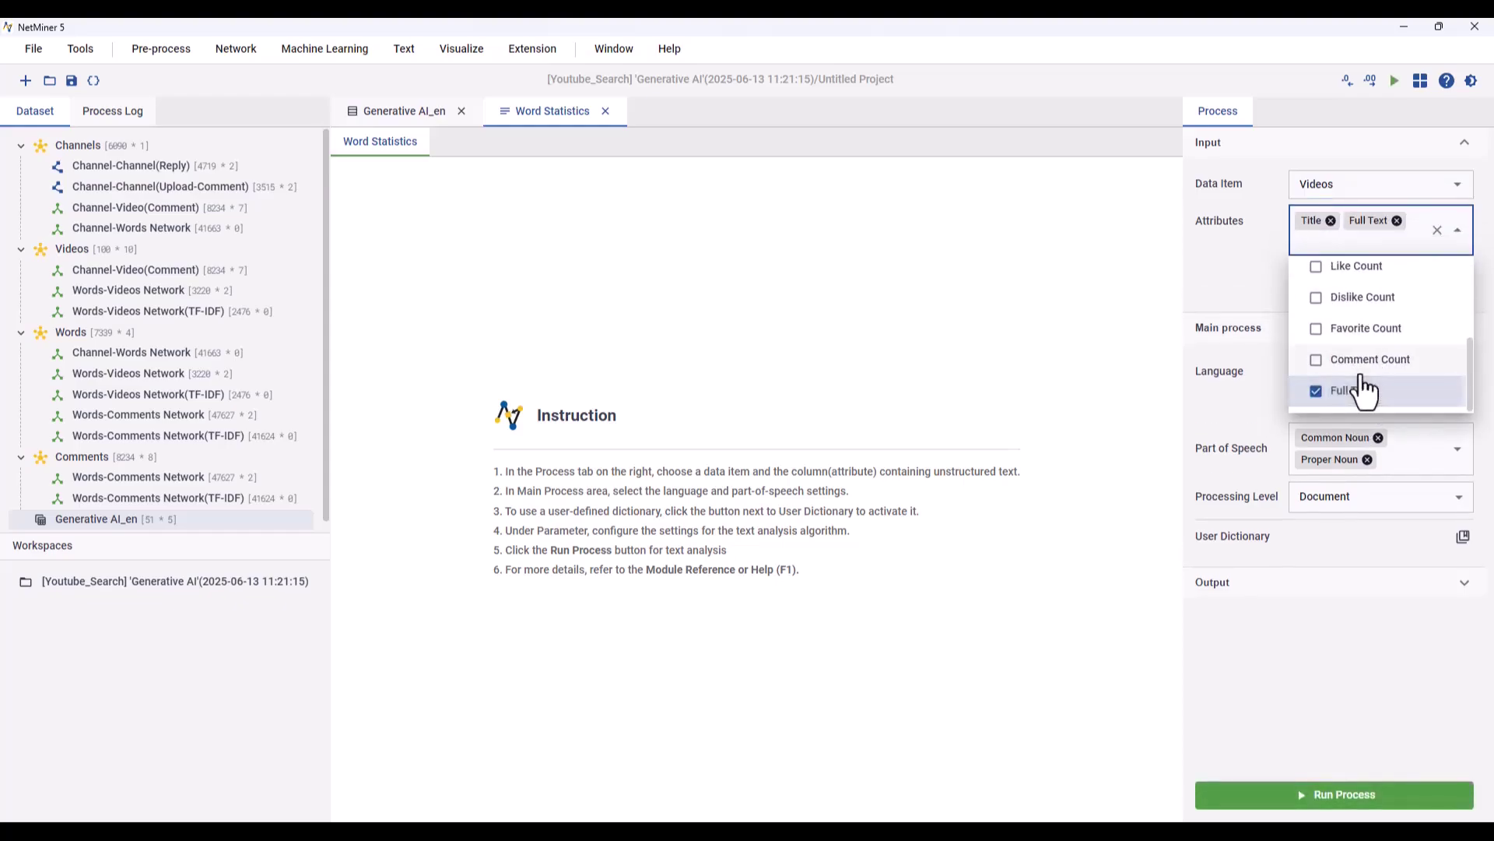
pyautogui.click(1244, 275)
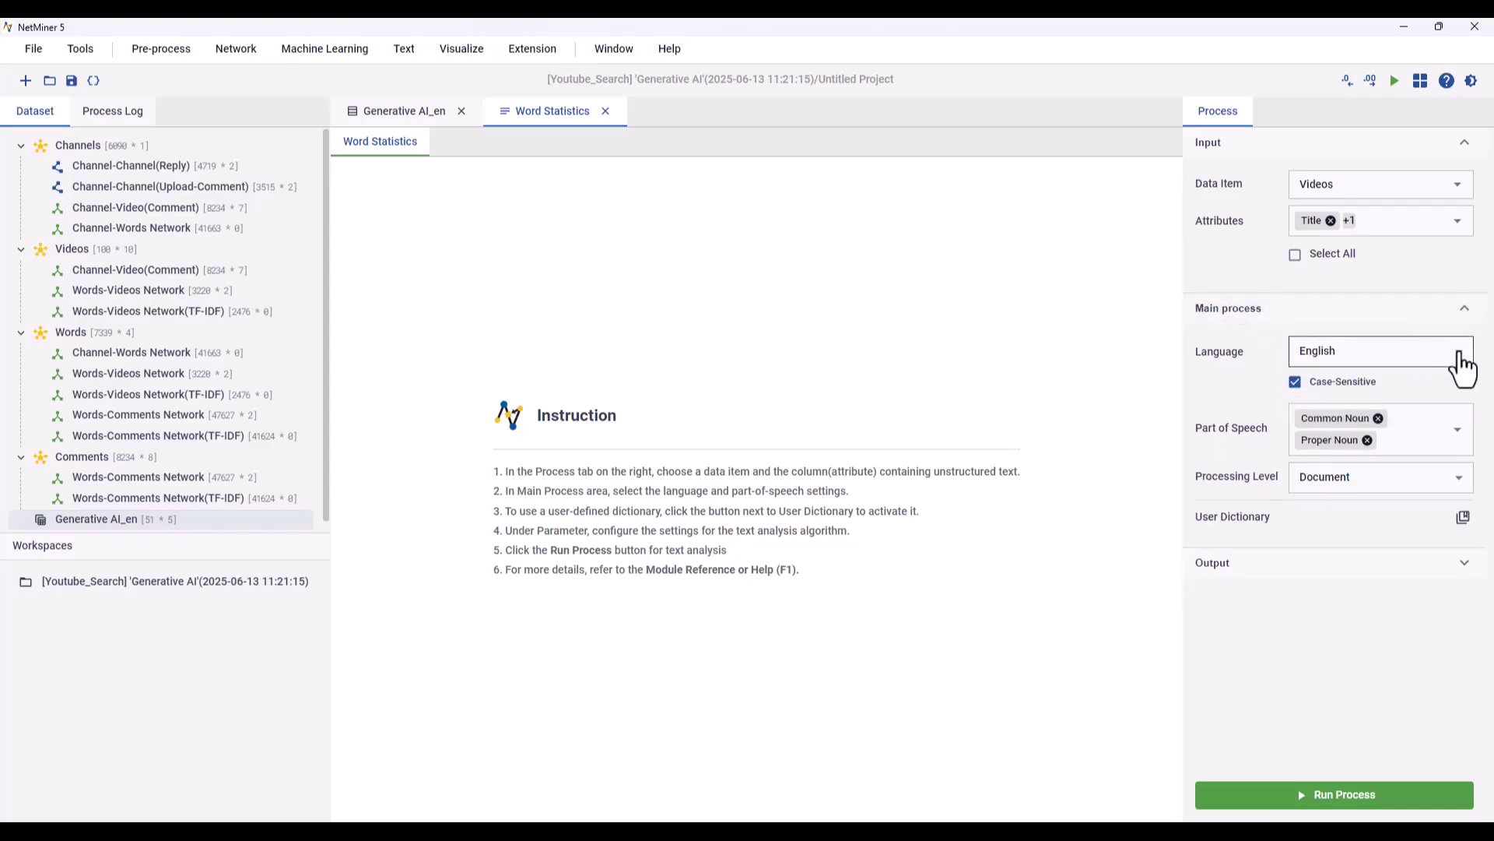
# Step: Check the language, case-sensitivity, part-of-speech and processing-level options, keeping English, Common Noun, Proper Noun and Document
pyautogui.click(1462, 364)
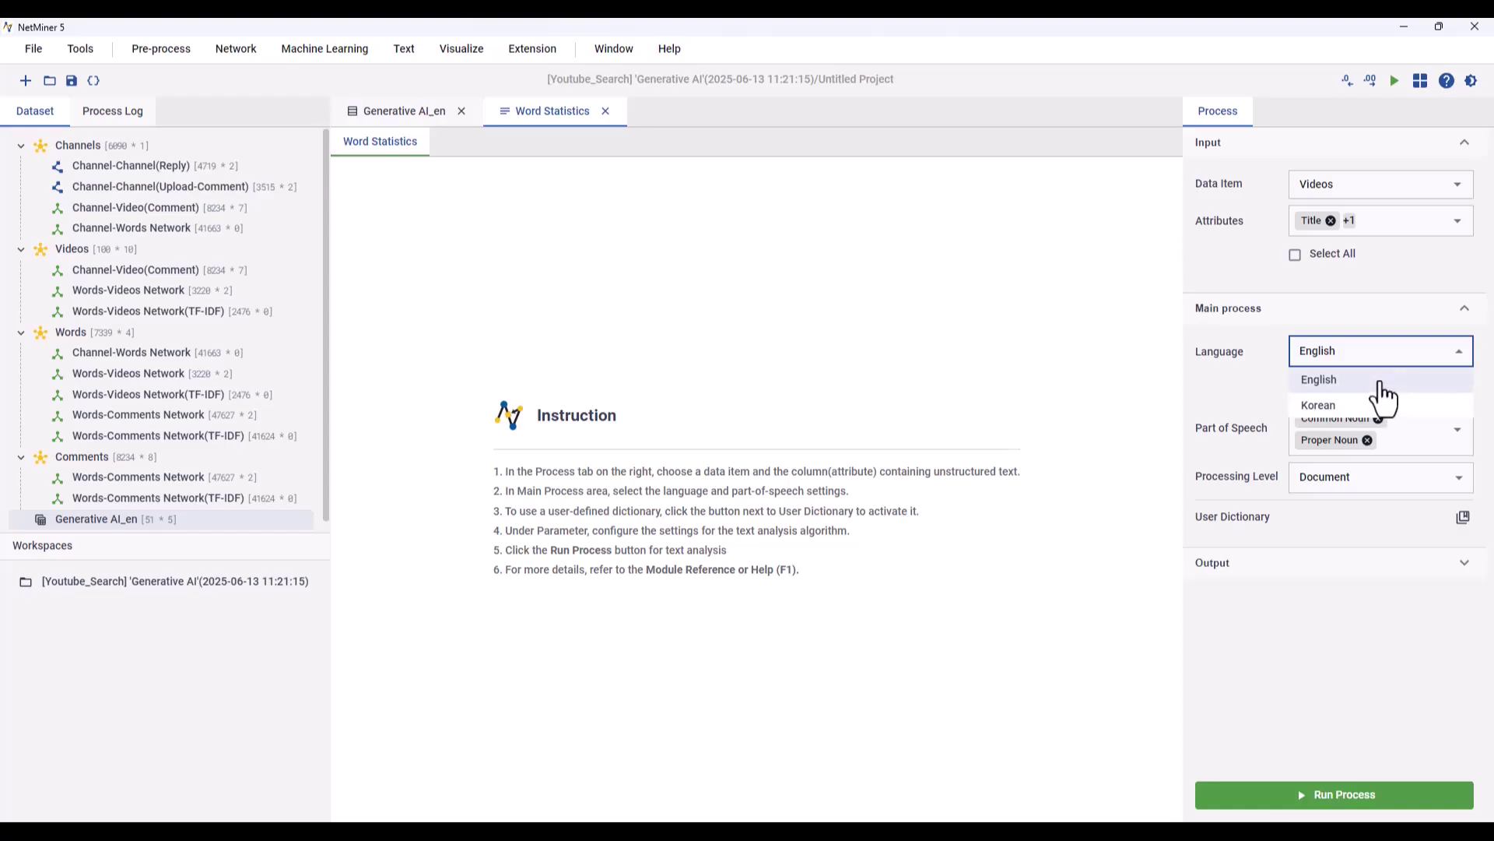
pyautogui.click(1380, 382)
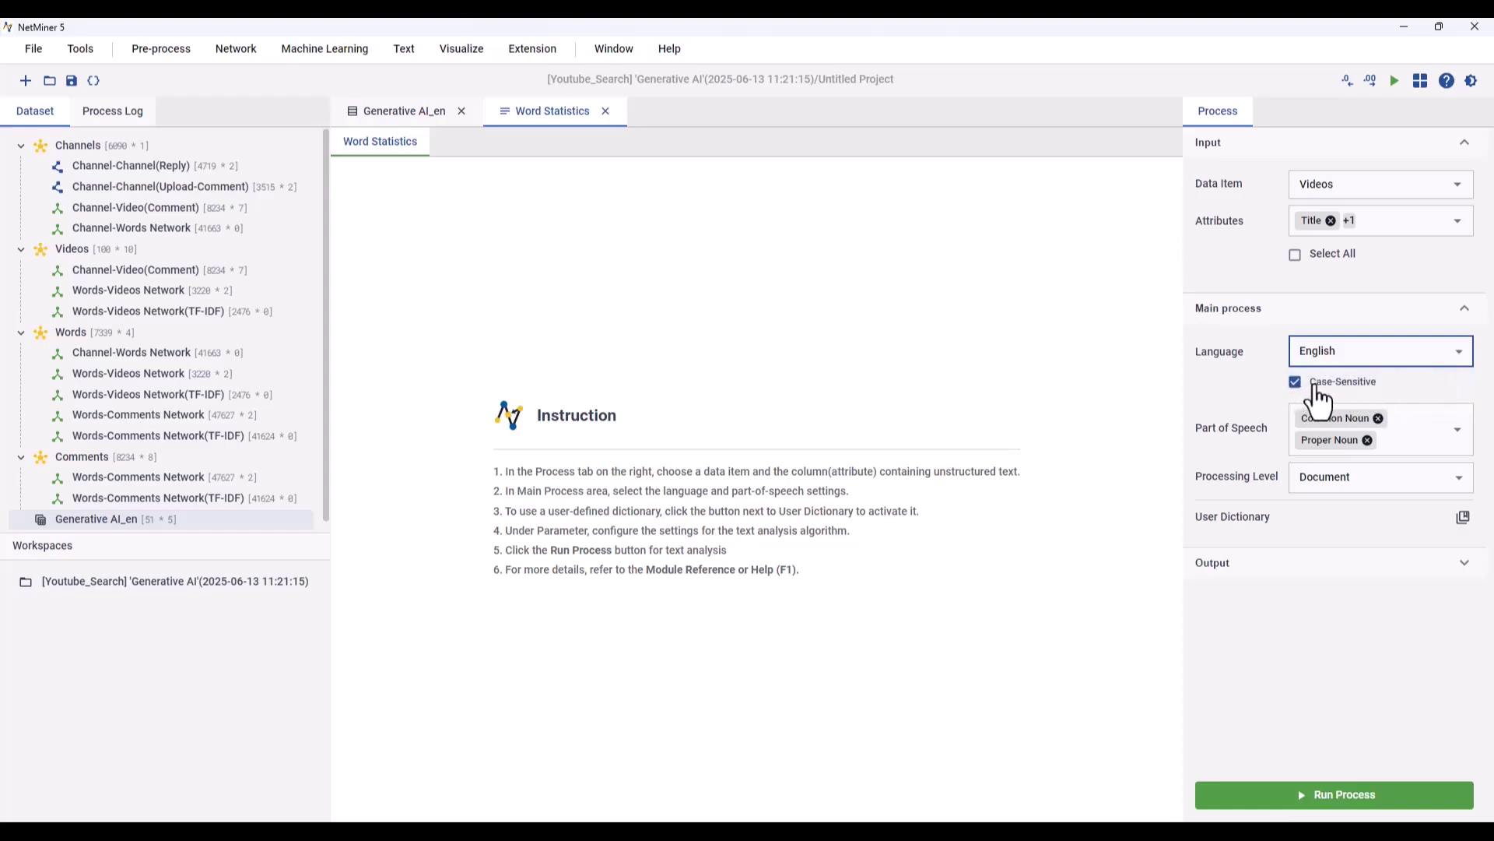
pyautogui.click(1321, 395)
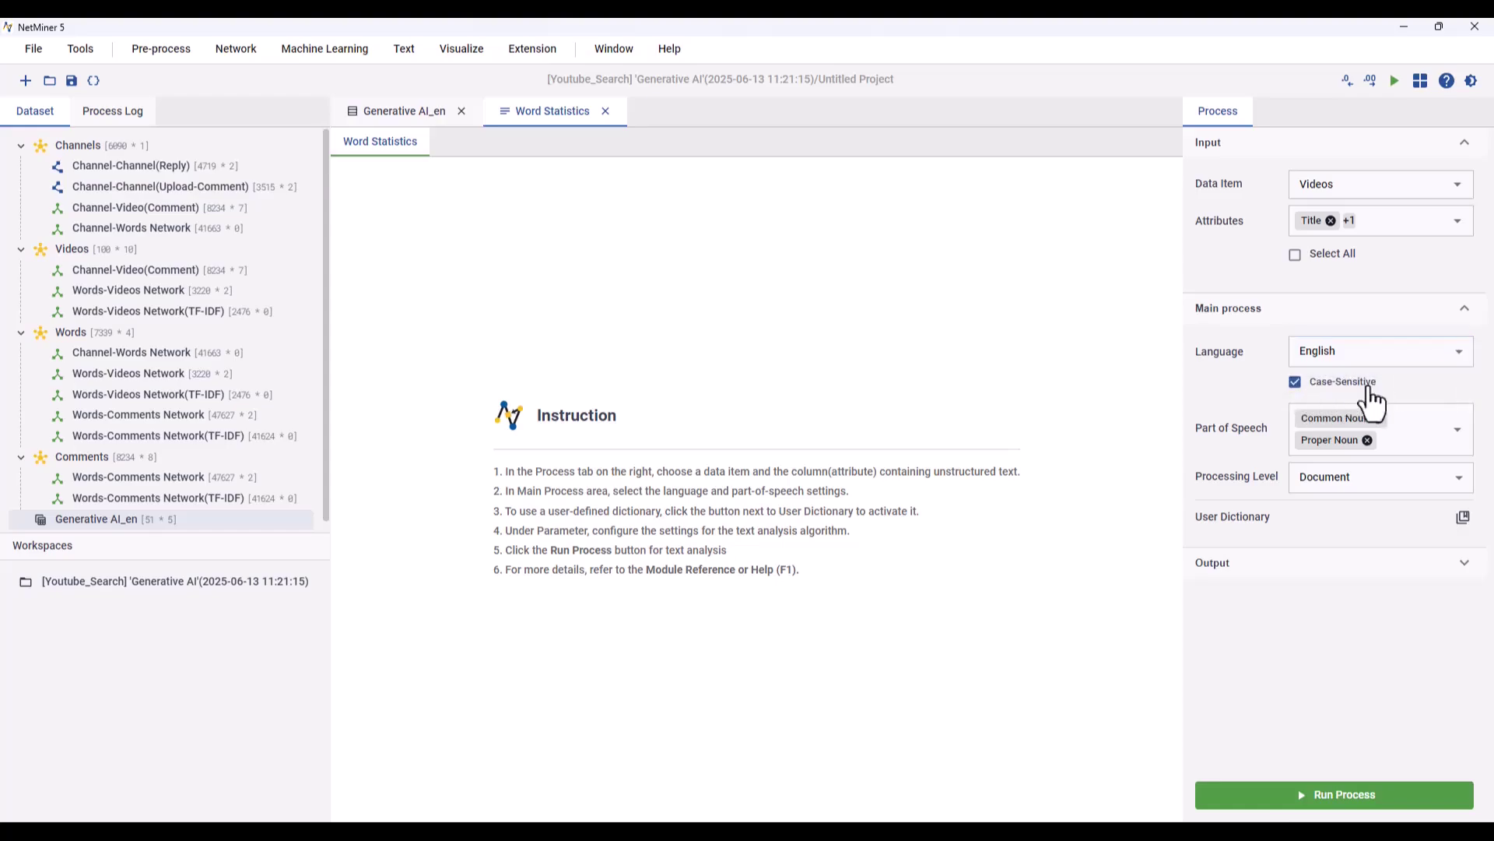
pyautogui.click(1456, 439)
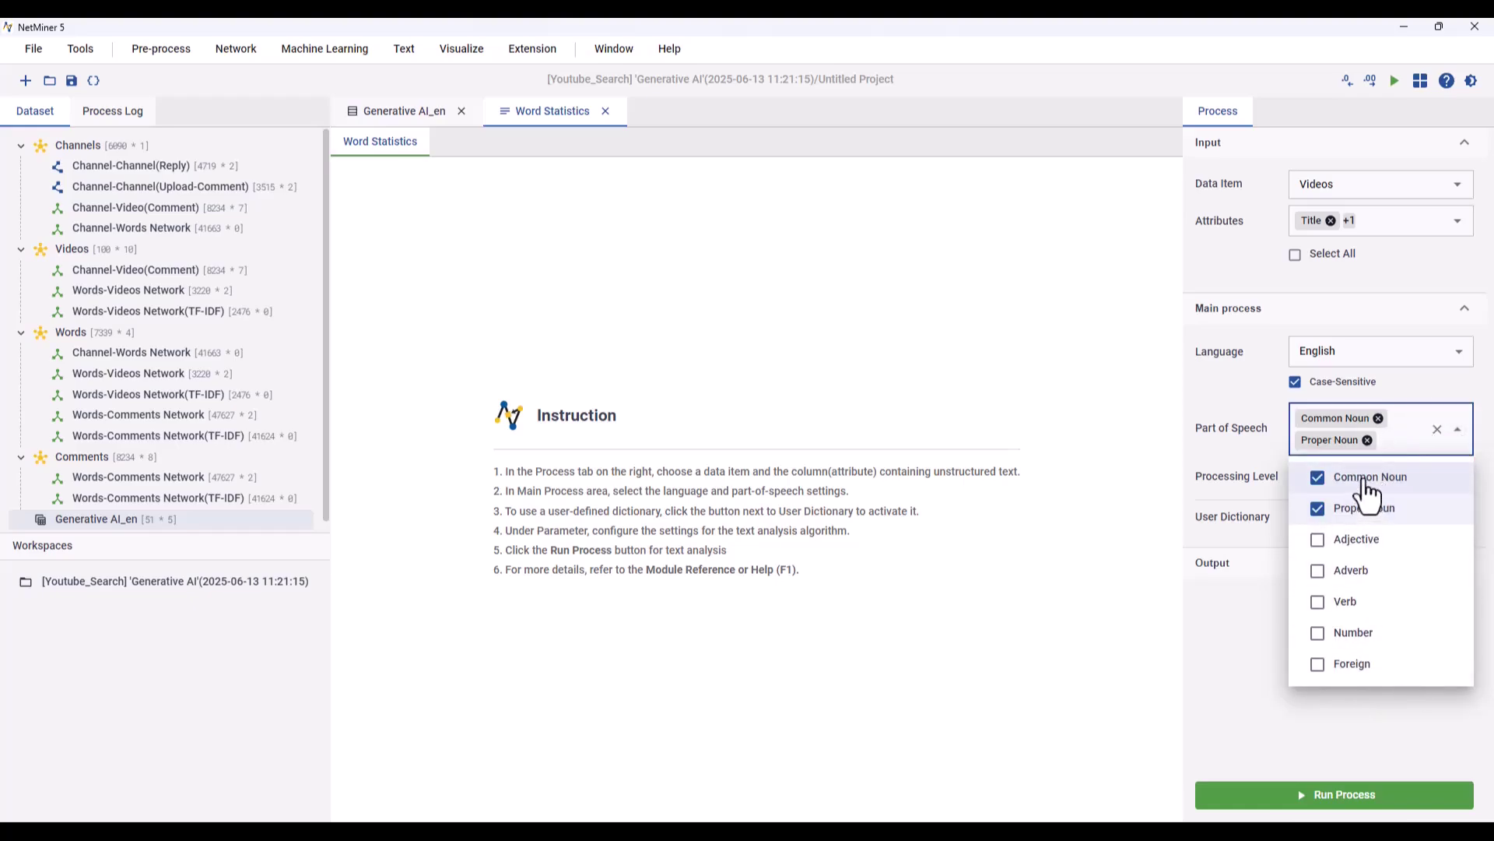
pyautogui.click(1458, 430)
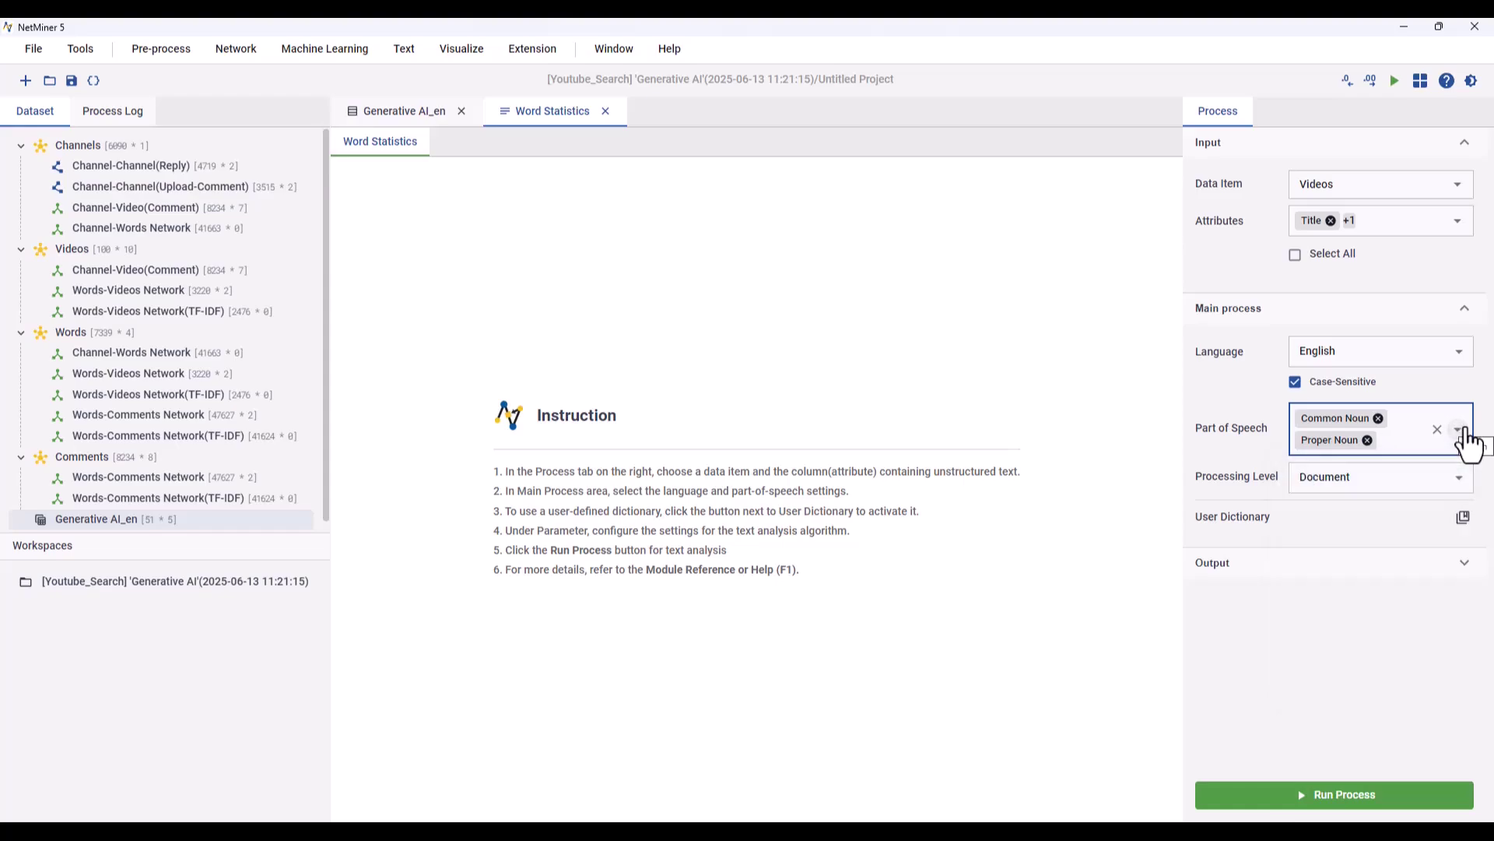
pyautogui.click(1457, 478)
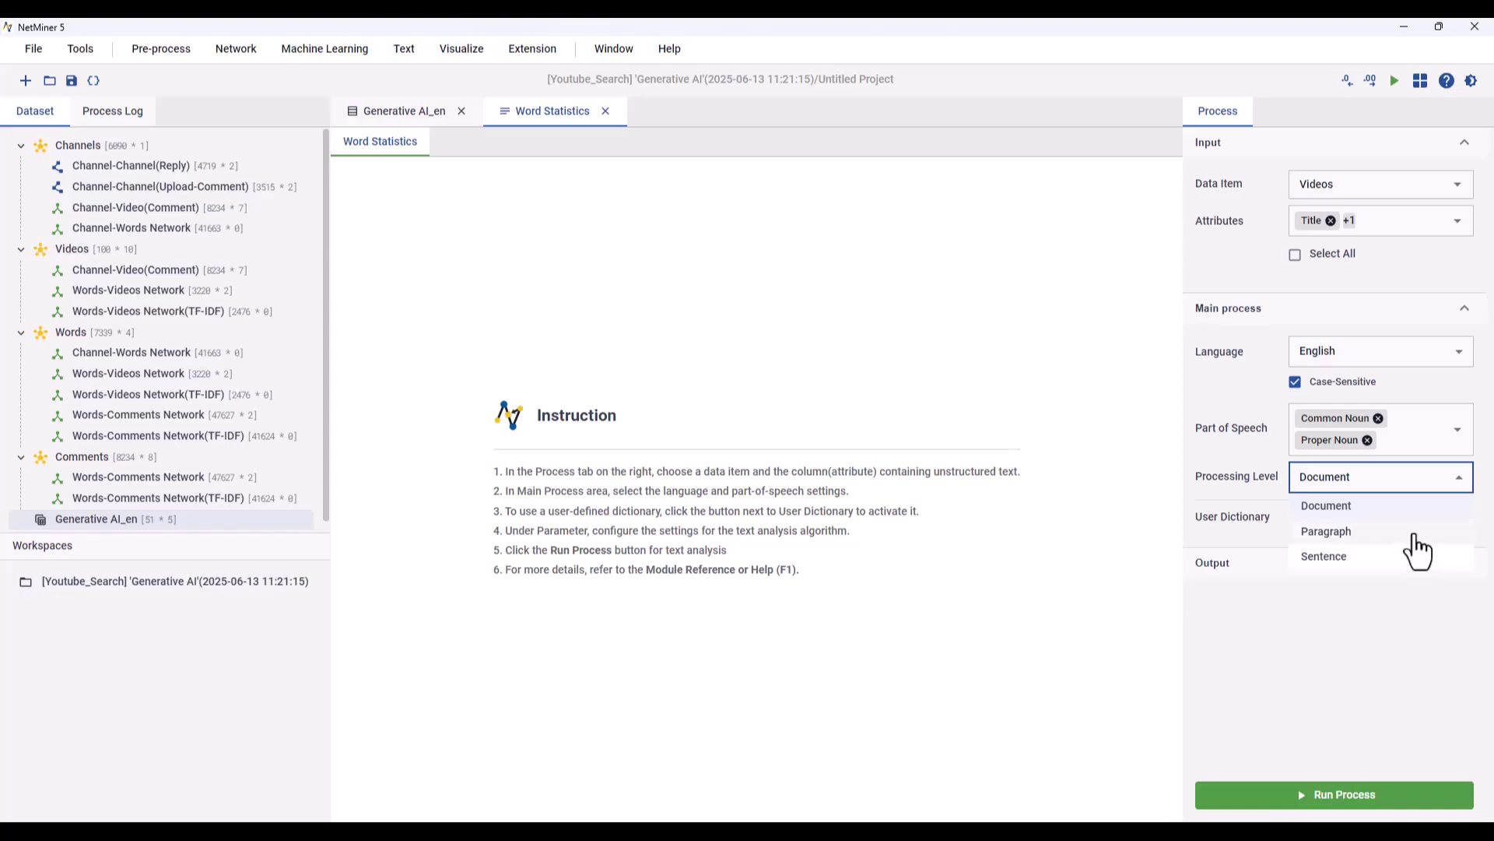
pyautogui.click(1466, 444)
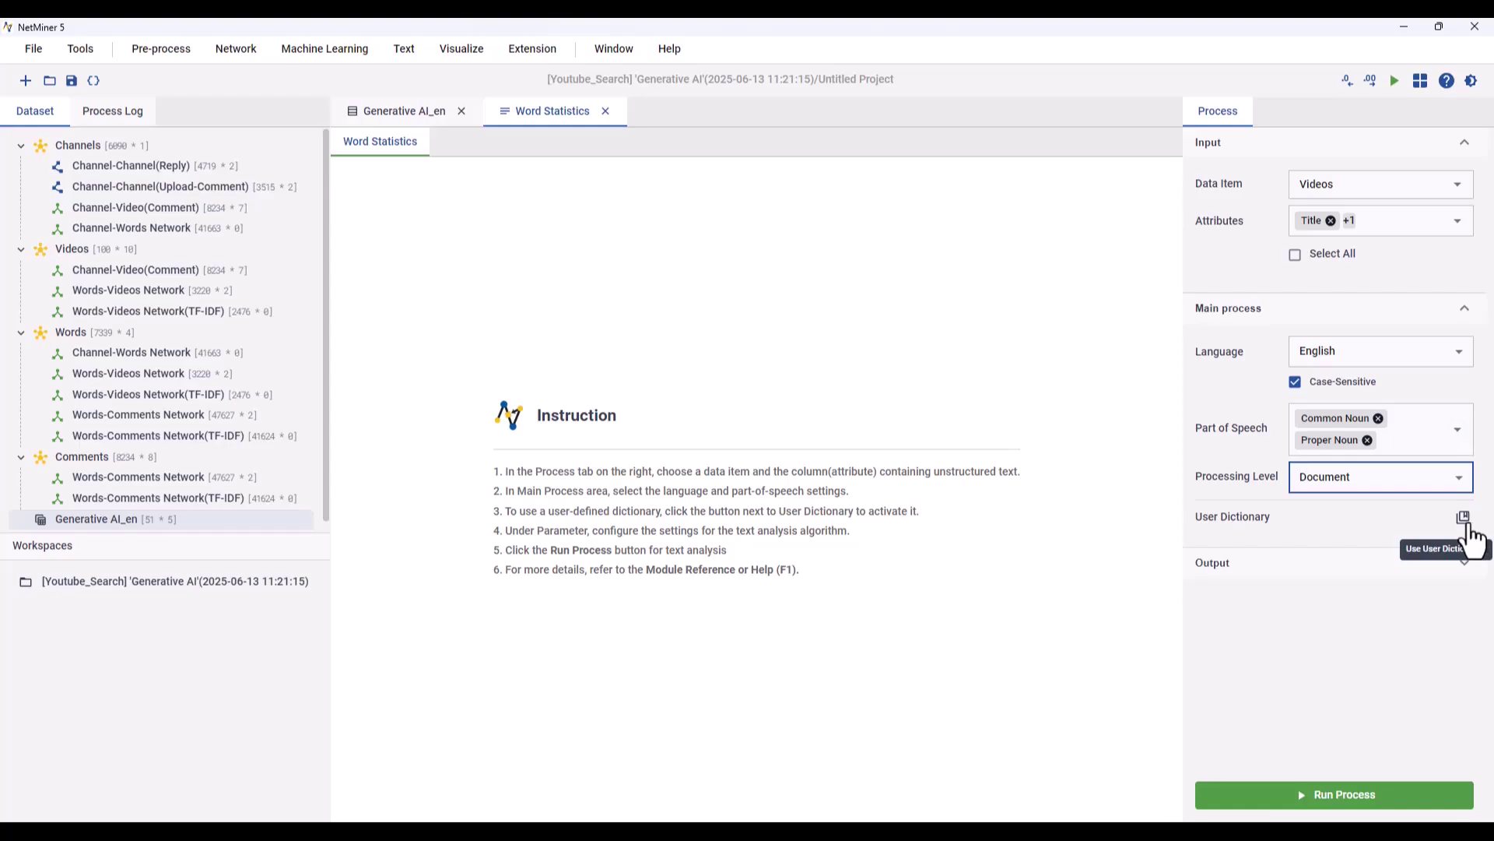
# Step: Enable the user dictionary and set Generative AI_en as its dictionary data
pyautogui.click(1463, 518)
pyautogui.scroll(-1, 1468, 537)
pyautogui.click(1434, 487)
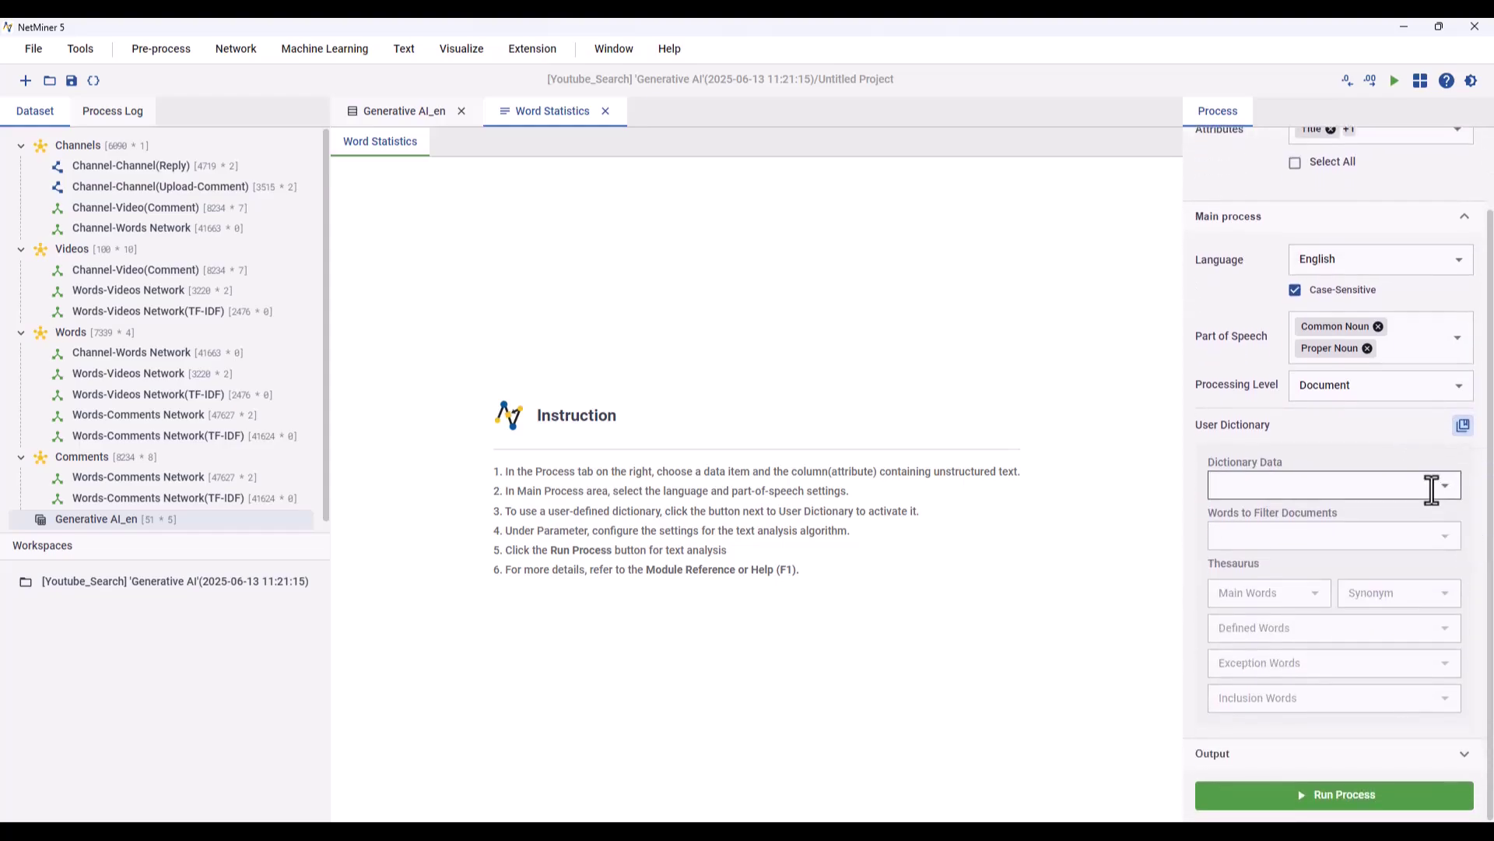
pyautogui.click(1309, 518)
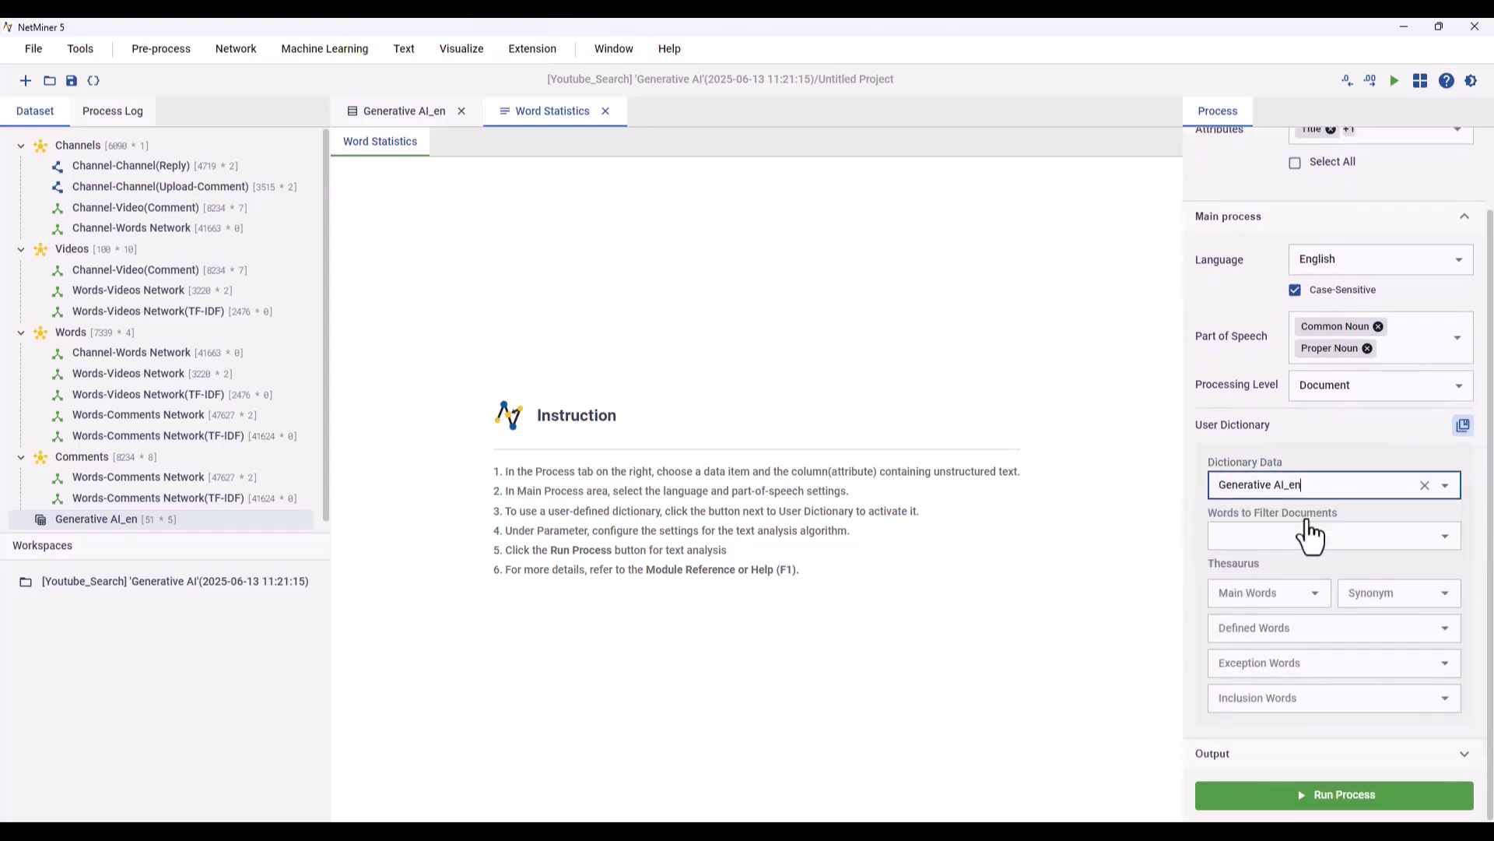
# Step: Map the thesaurus main words to source and synonyms to target, and set the defined words to define
pyautogui.click(1273, 589)
pyautogui.click(1267, 630)
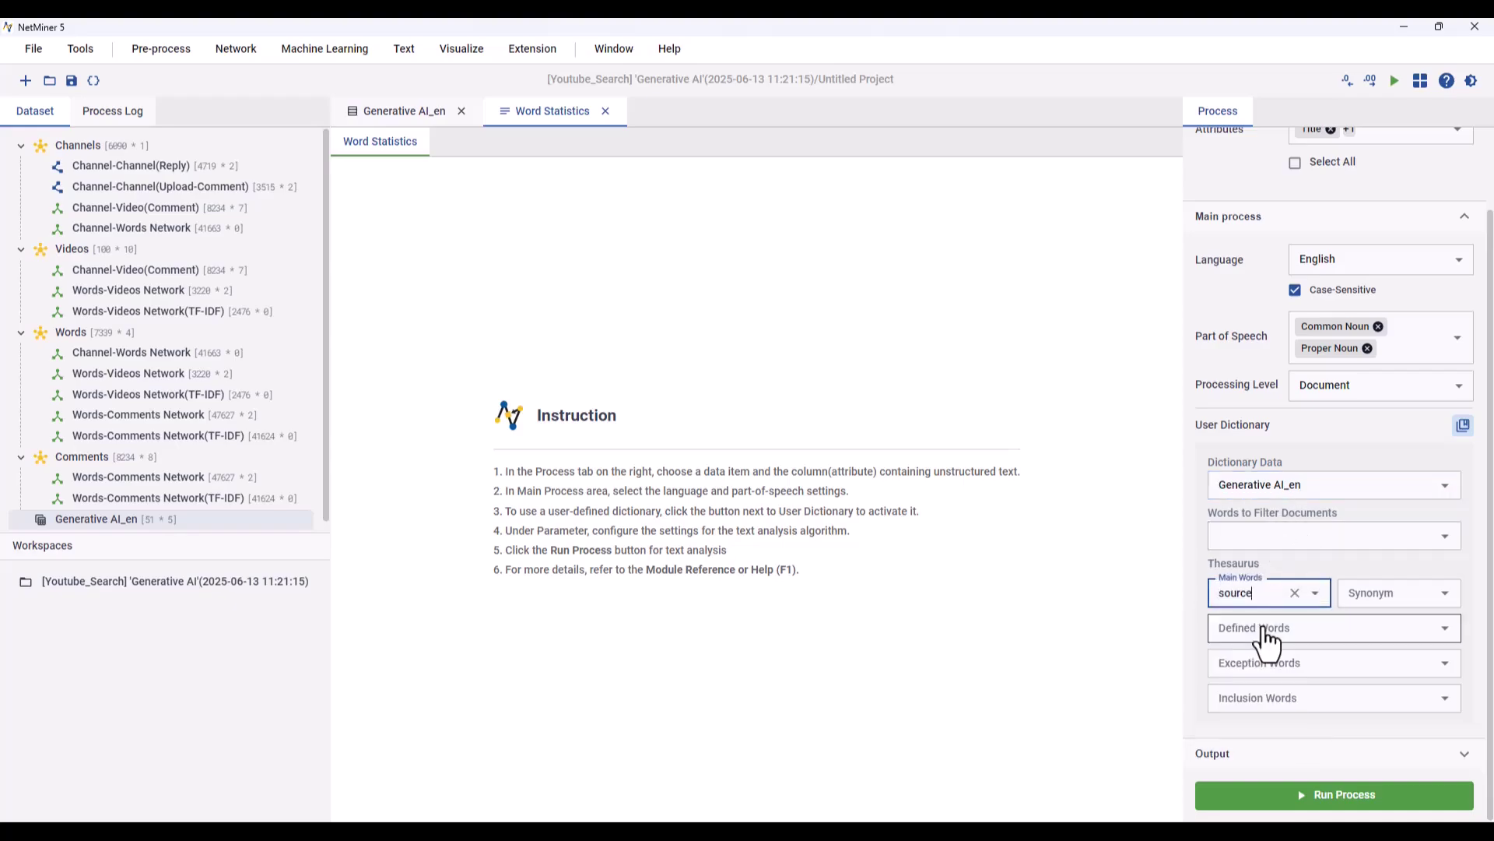
pyautogui.click(1358, 594)
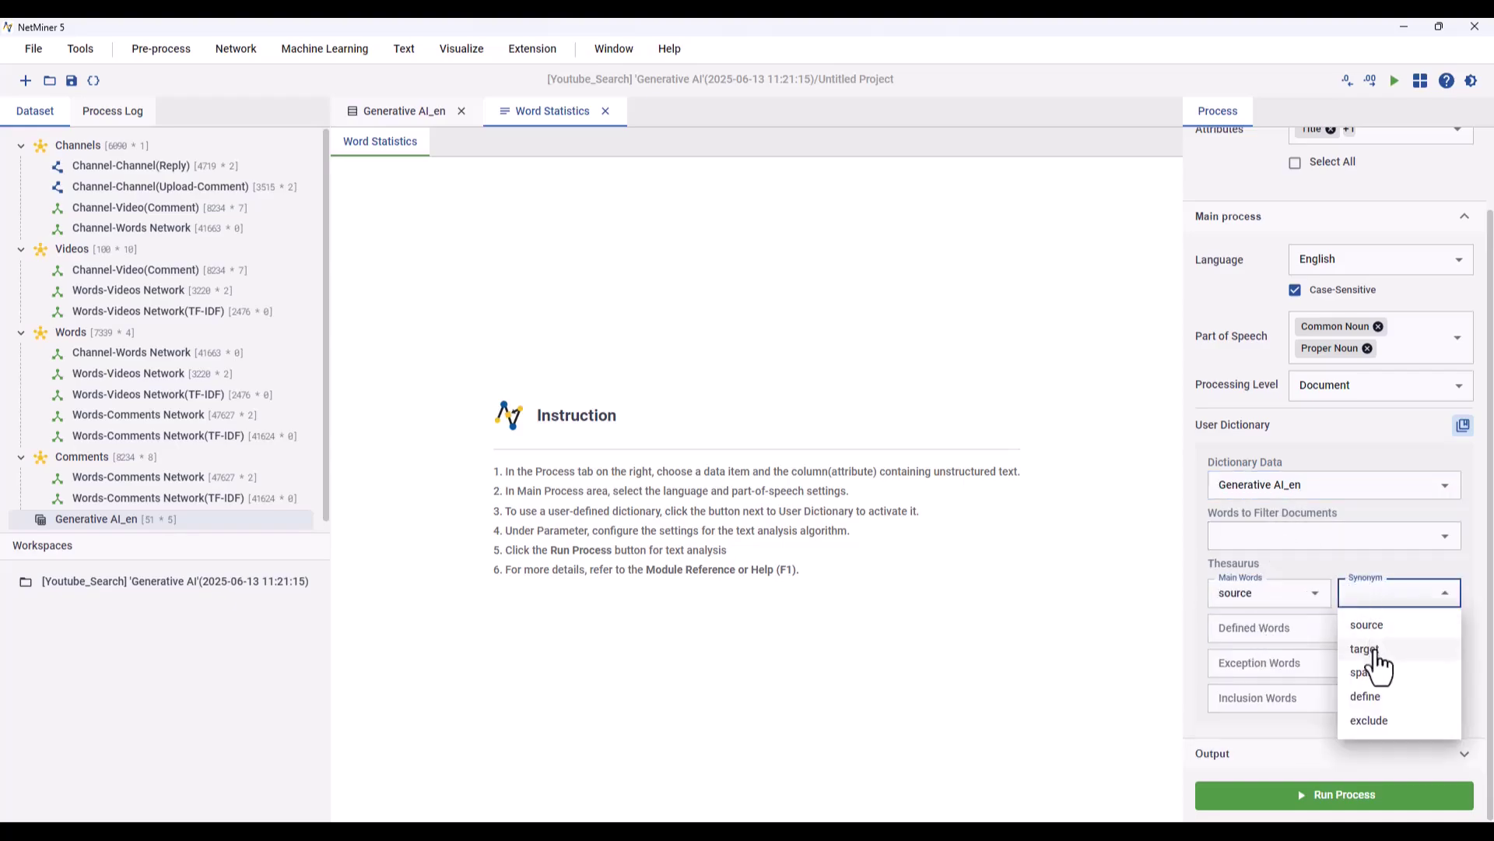
pyautogui.click(1370, 650)
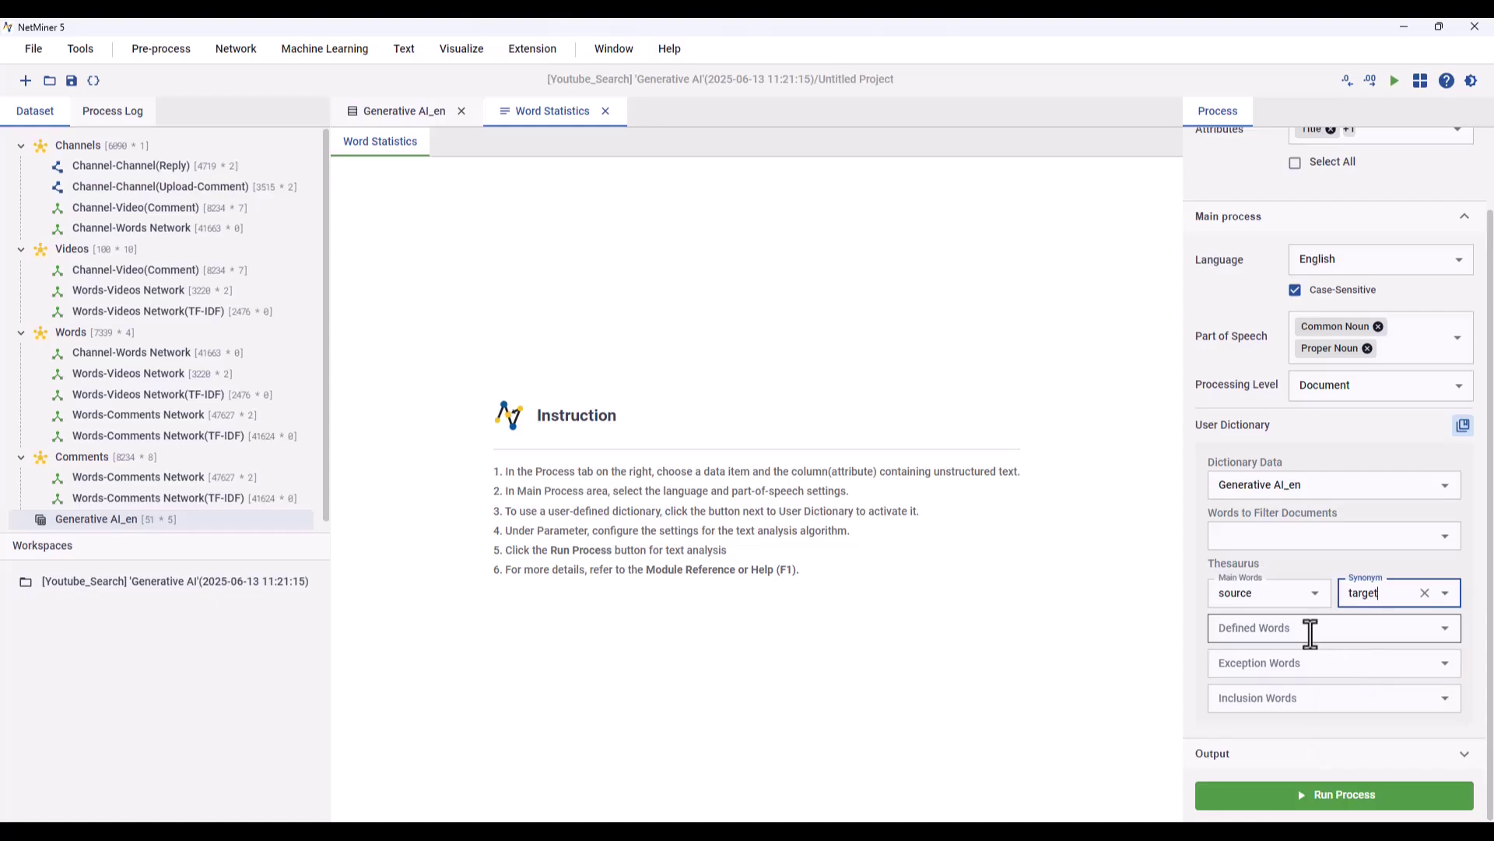
pyautogui.click(1311, 634)
pyautogui.click(1280, 731)
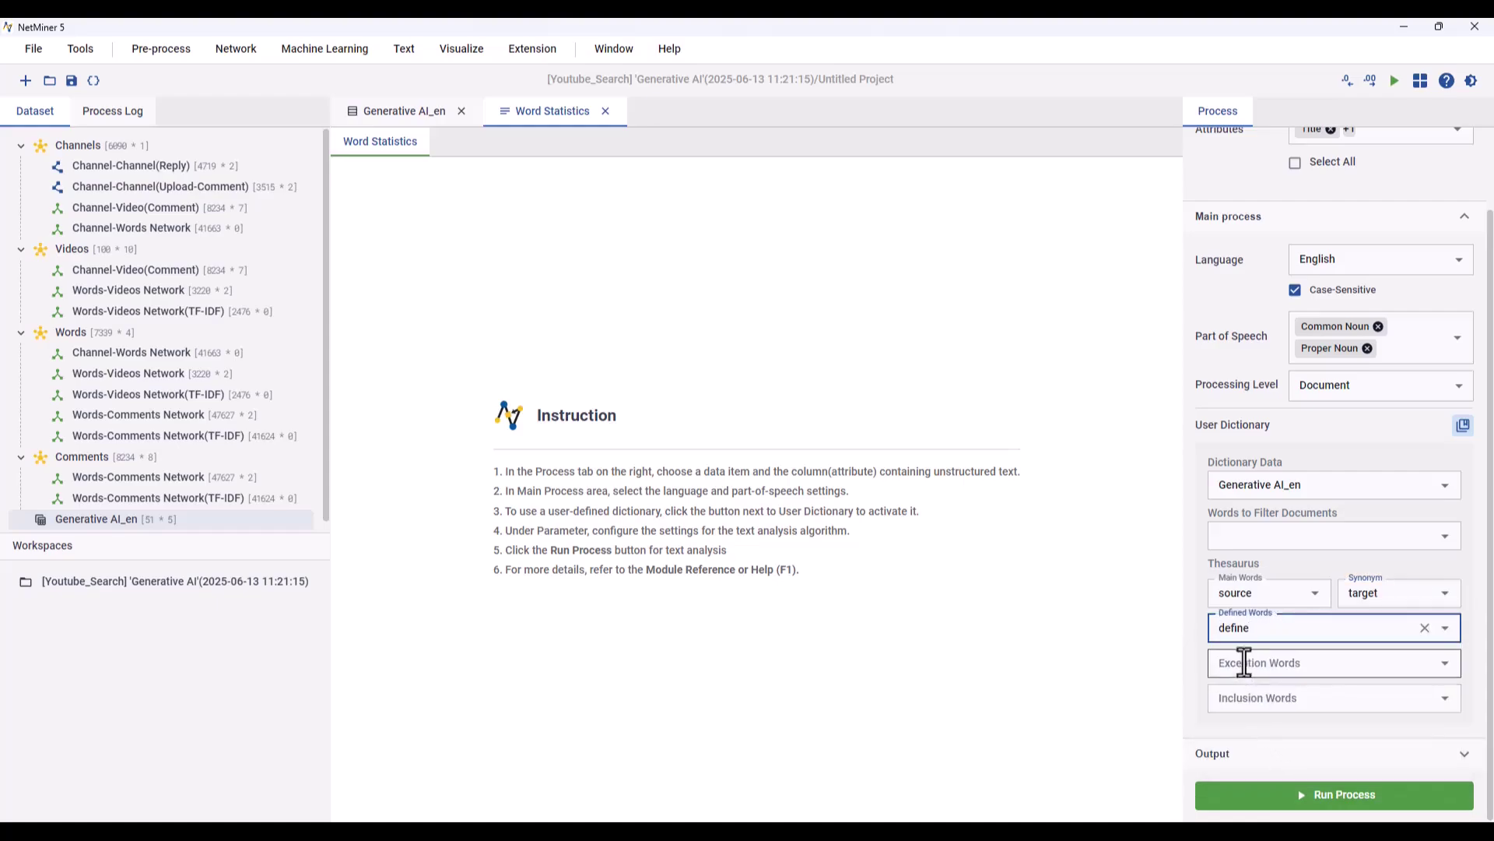
# Step: Set the user dictionary's exception words to exclude and run the word statistics process
pyautogui.click(1243, 663)
pyautogui.click(1244, 789)
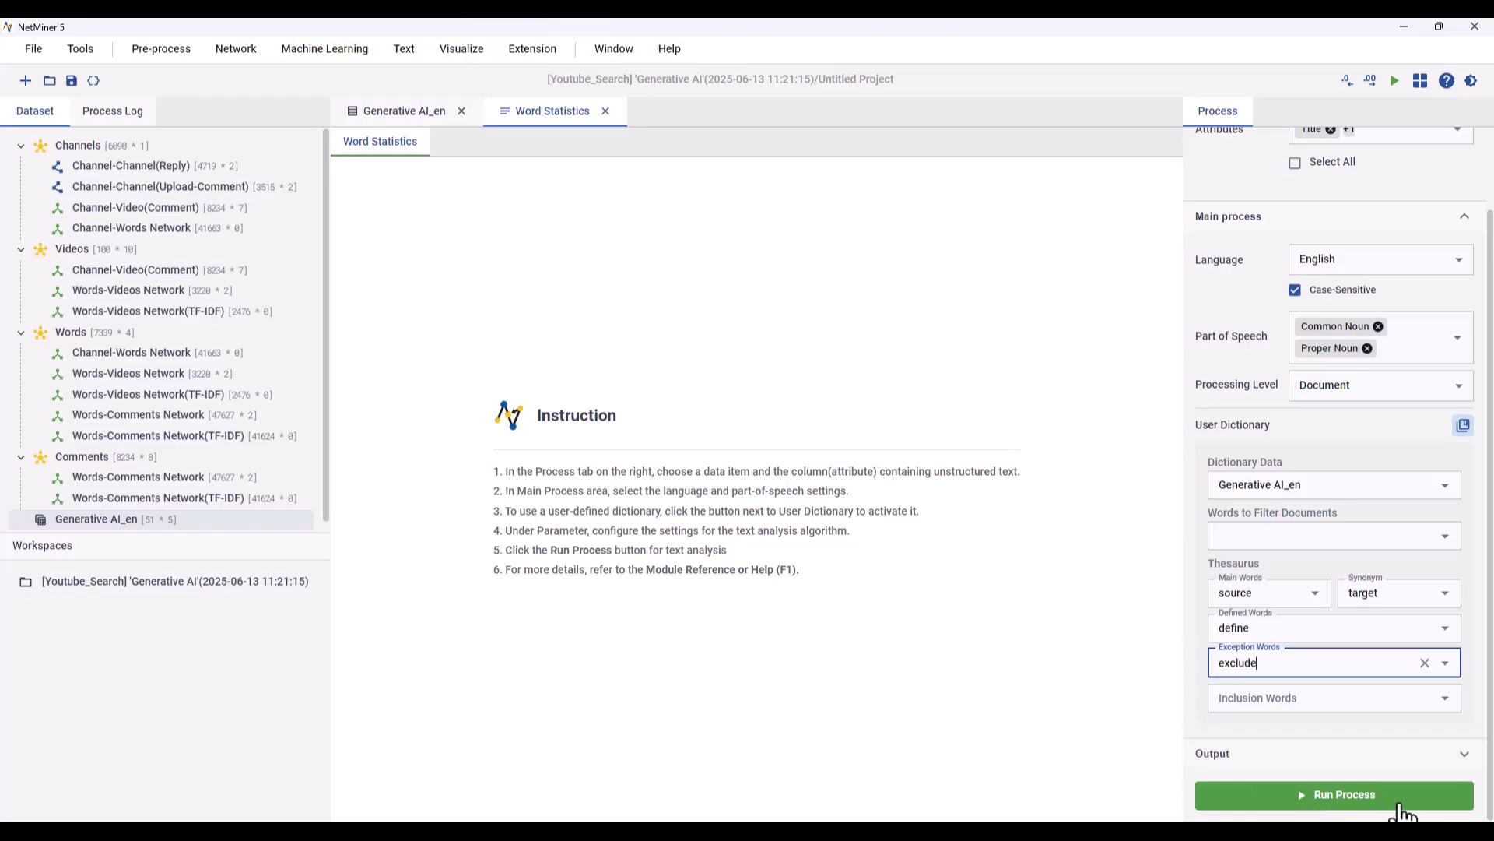
pyautogui.click(1400, 808)
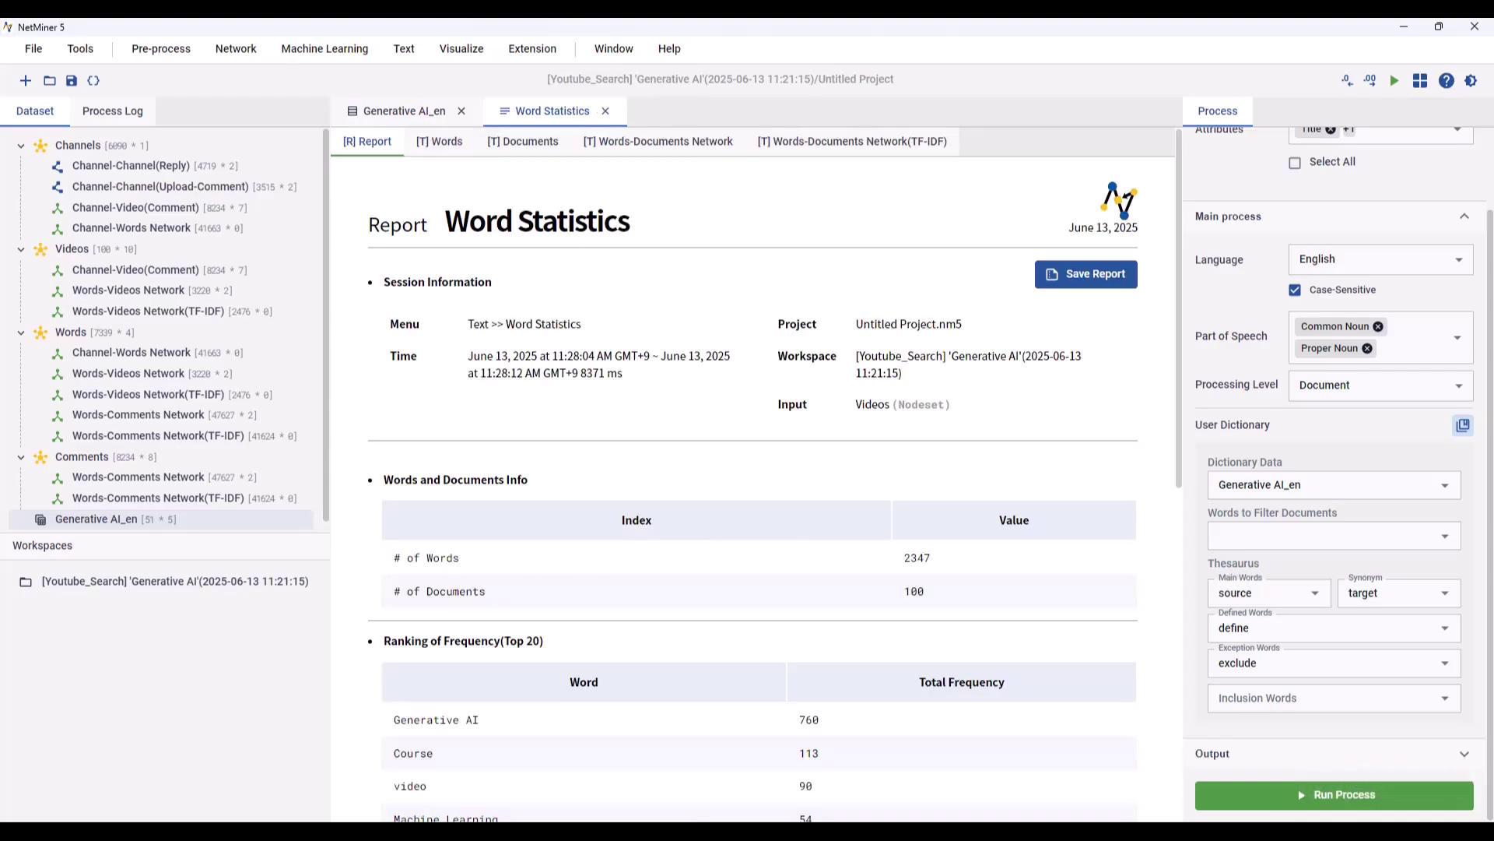
# Step: Review the word statistics report, covering the word and document counts and the top 20 frequency ranking
pyautogui.scroll(-6, 987, 454)
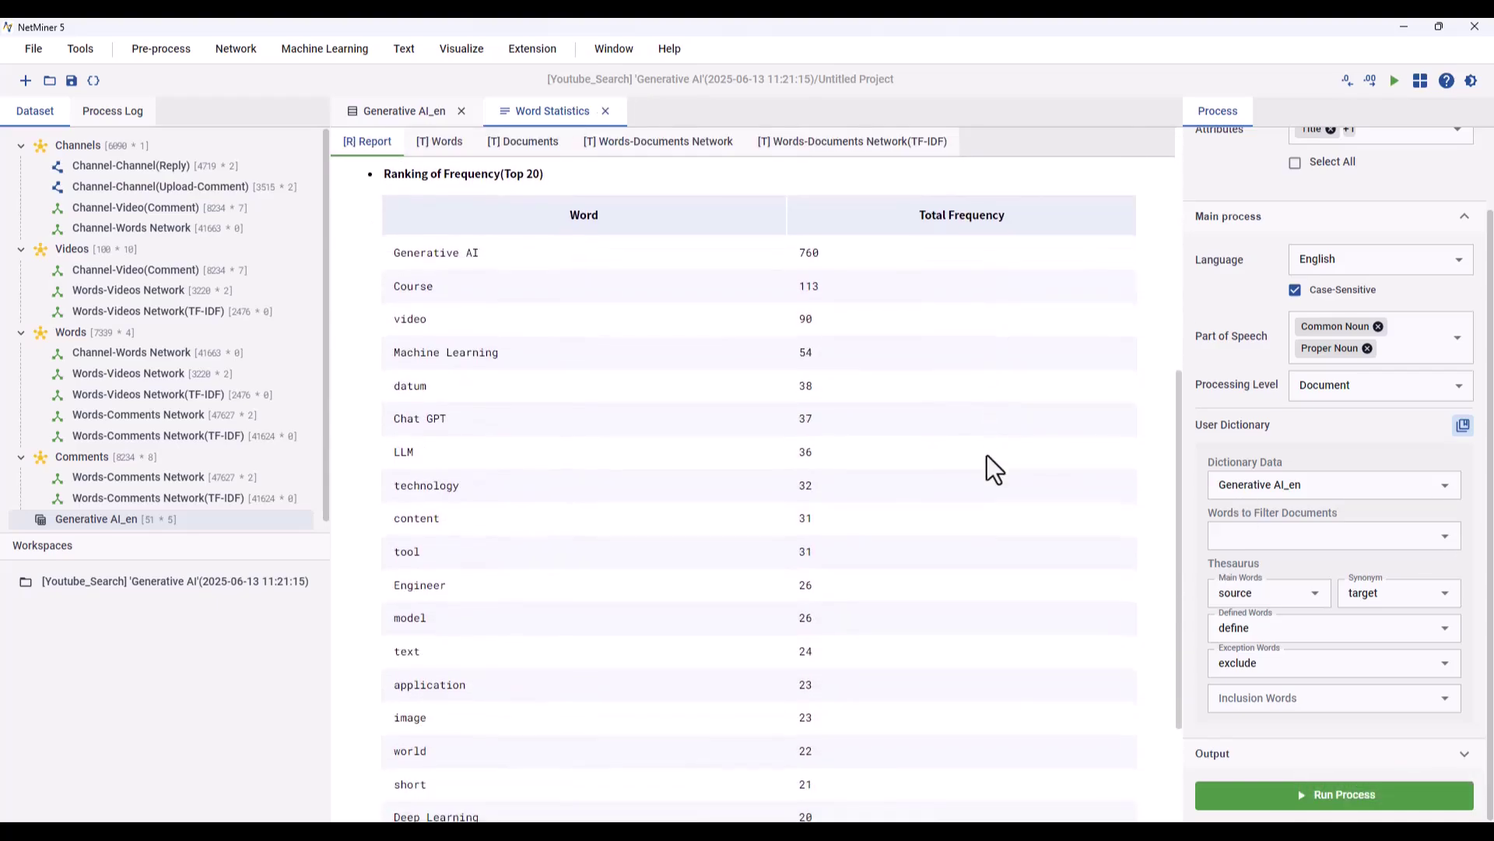
pyautogui.scroll(3, 986, 455)
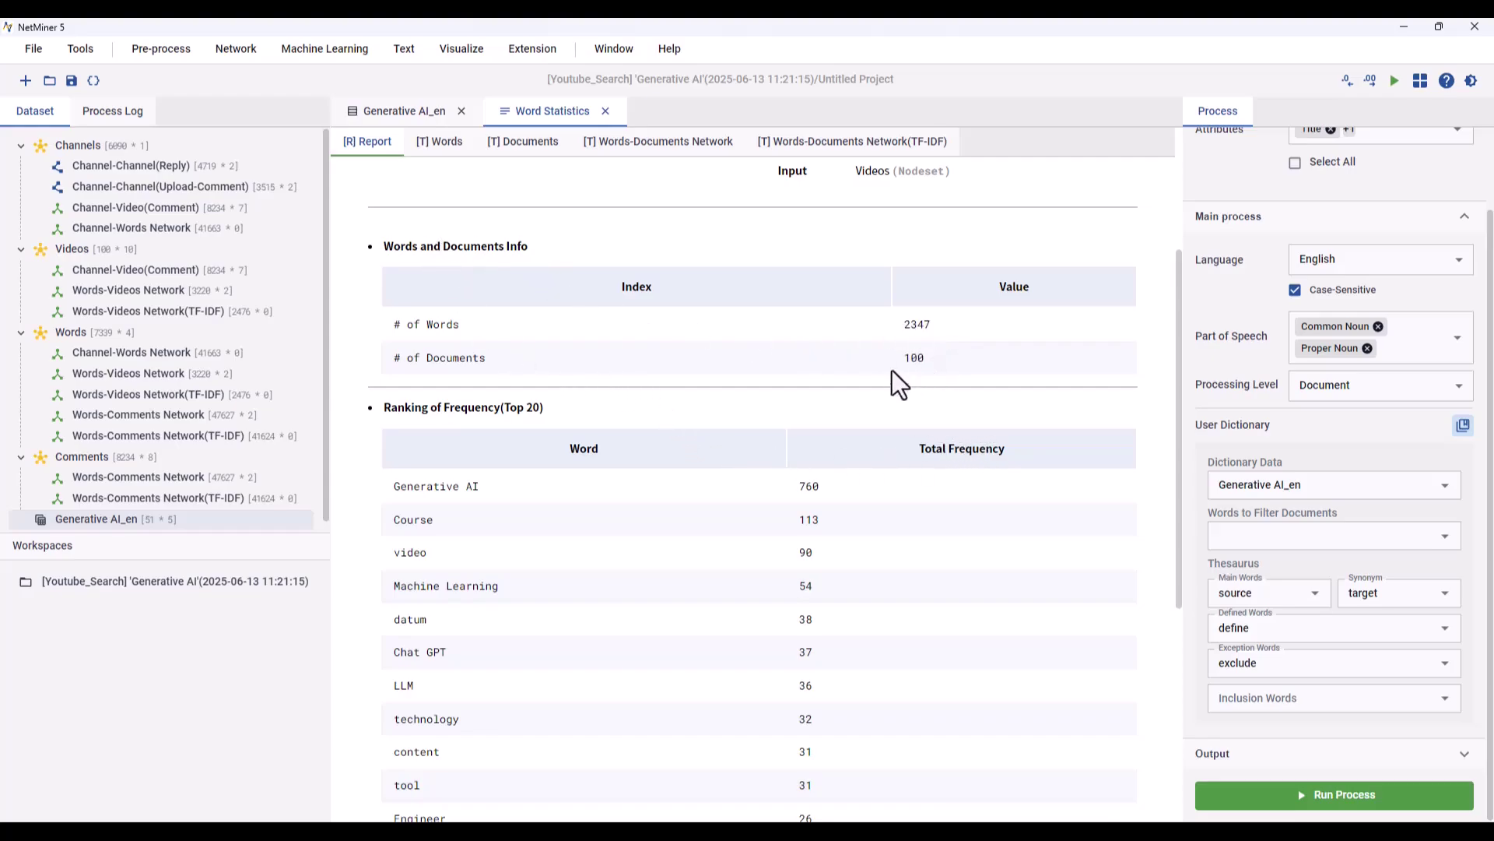
pyautogui.scroll(-3, 923, 370)
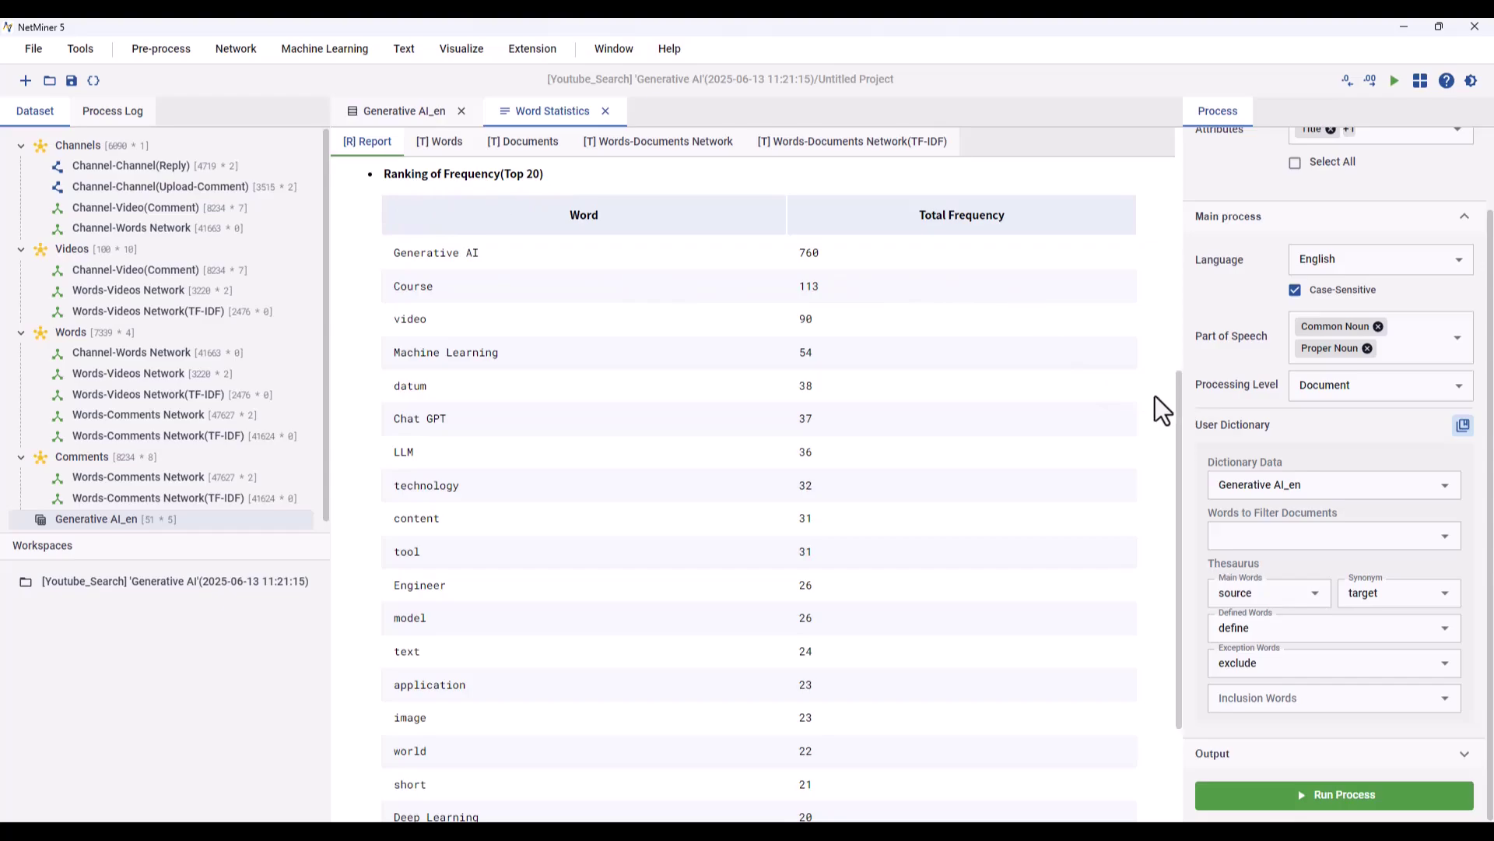
pyautogui.scroll(-3, 1156, 407)
pyautogui.scroll(1, 1154, 399)
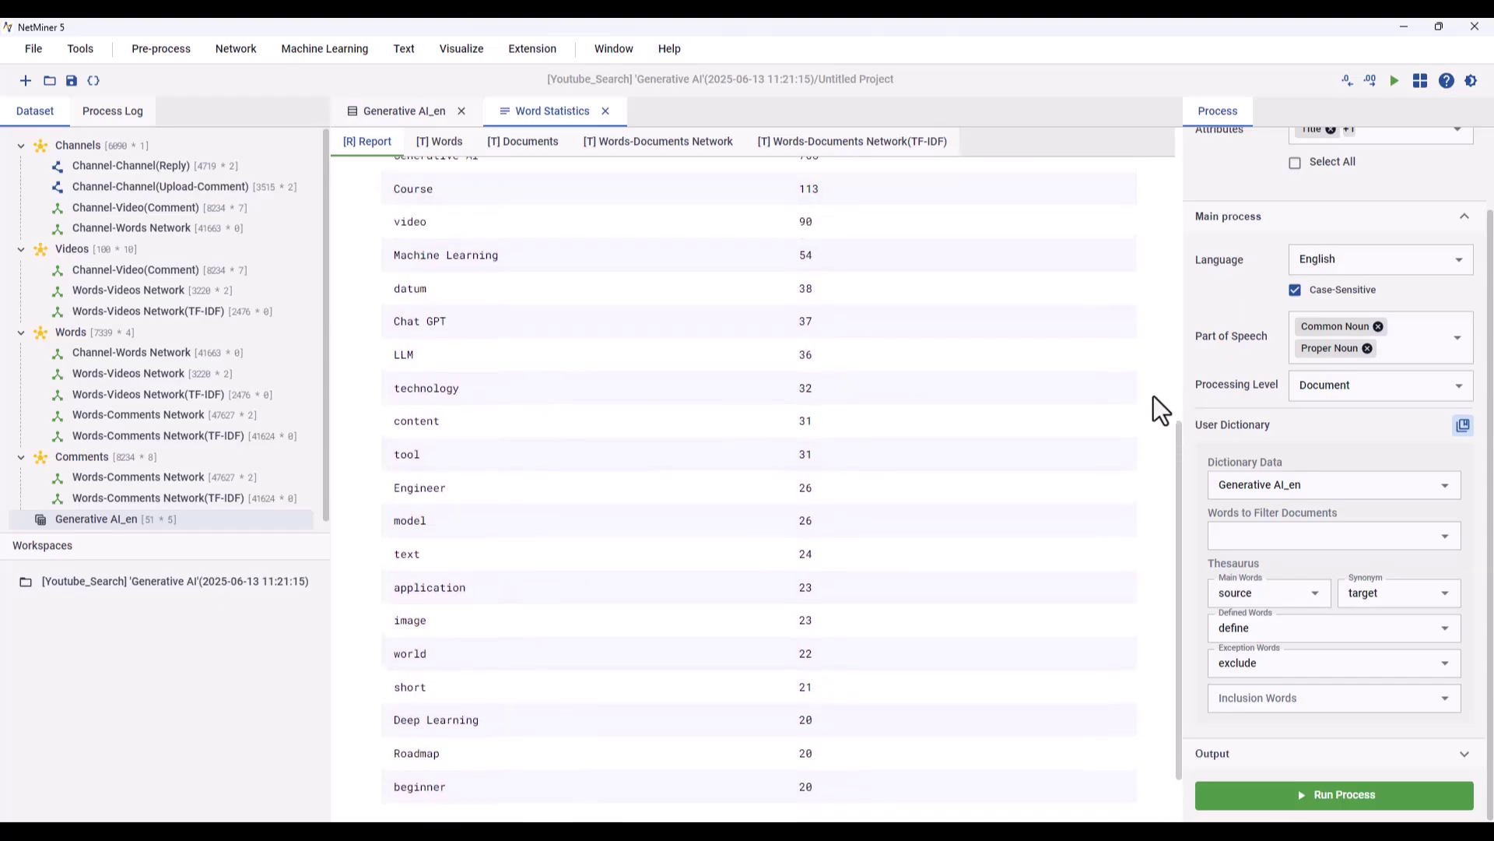
pyautogui.scroll(6, 1154, 399)
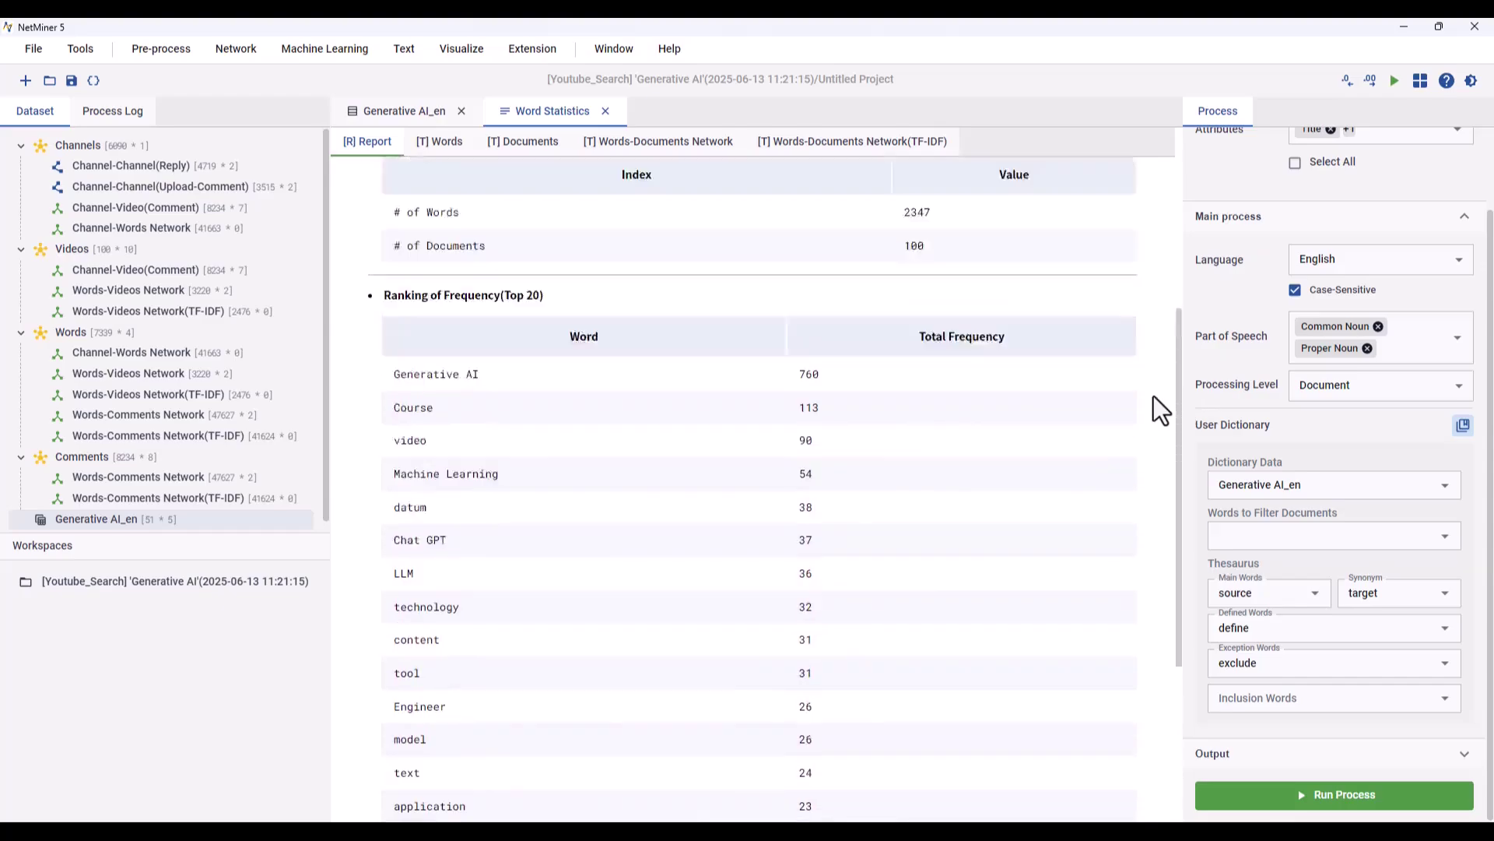
pyautogui.scroll(1, 1159, 409)
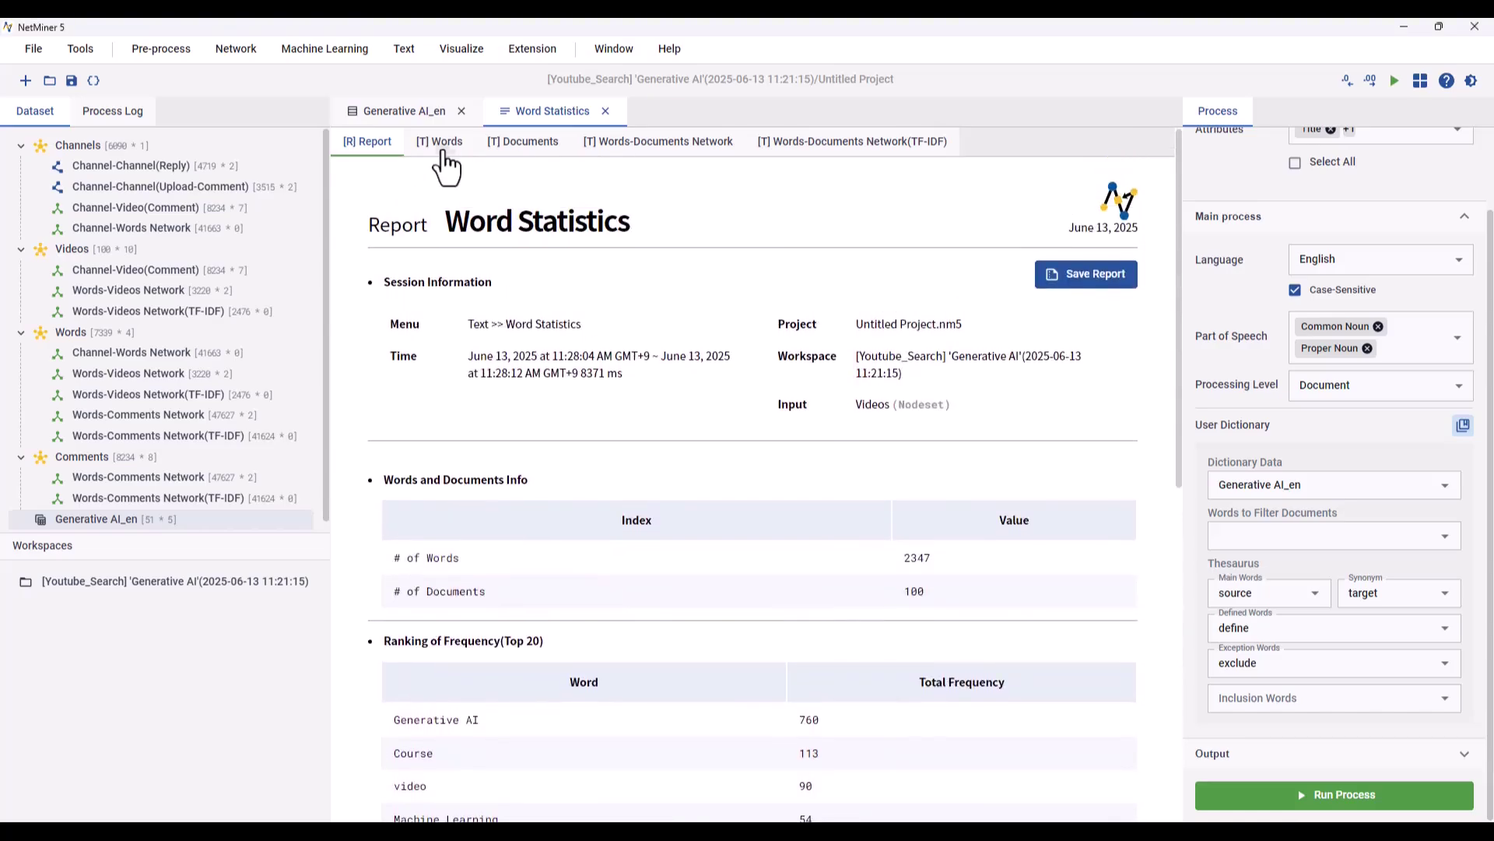
# Step: Examine the extracted words table, sorting it both ways by total frequency and by average TF-IDF and clearing each sort
pyautogui.click(440, 143)
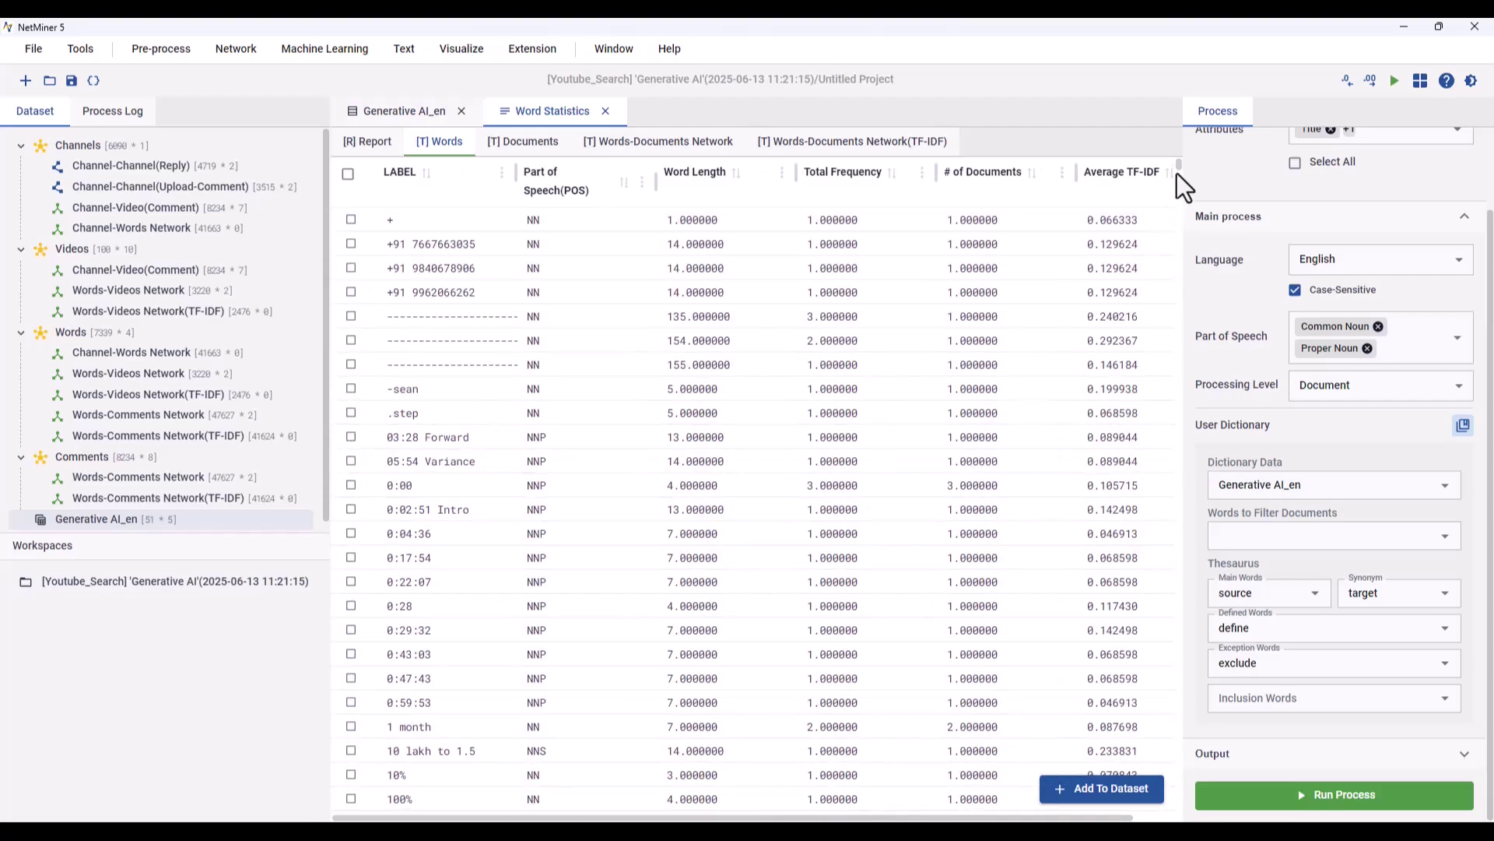
pyautogui.moveTo(1179, 167)
pyautogui.mouseDown()
pyautogui.moveTo(1164, 561)
pyautogui.moveTo(1184, 814)
pyautogui.moveTo(1195, 393)
pyautogui.moveTo(1175, 173)
pyautogui.mouseUp()
pyautogui.scroll(15, 941, 349)
pyautogui.click(891, 181)
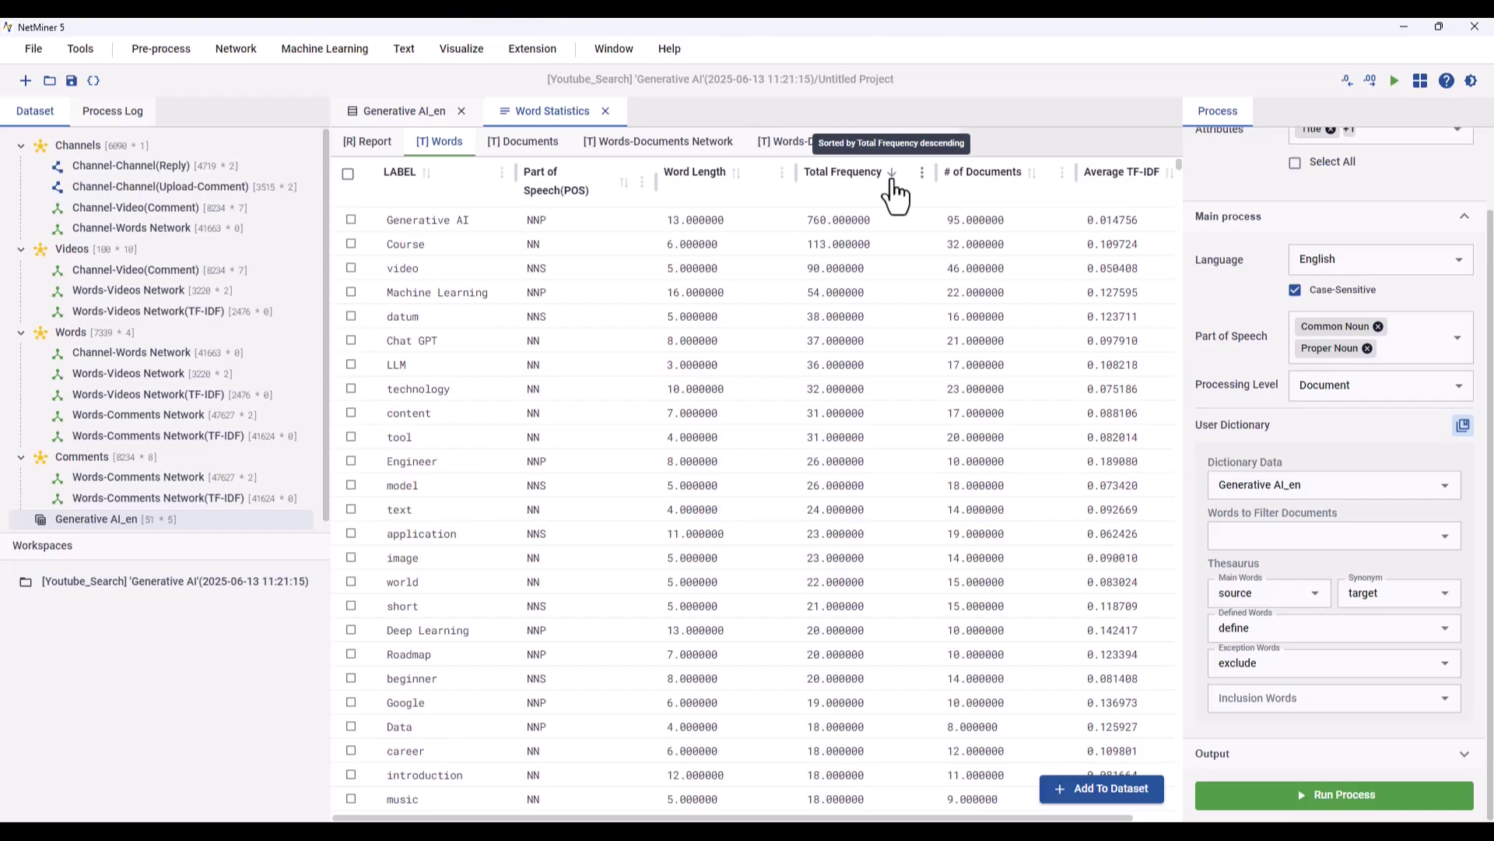
pyautogui.click(892, 180)
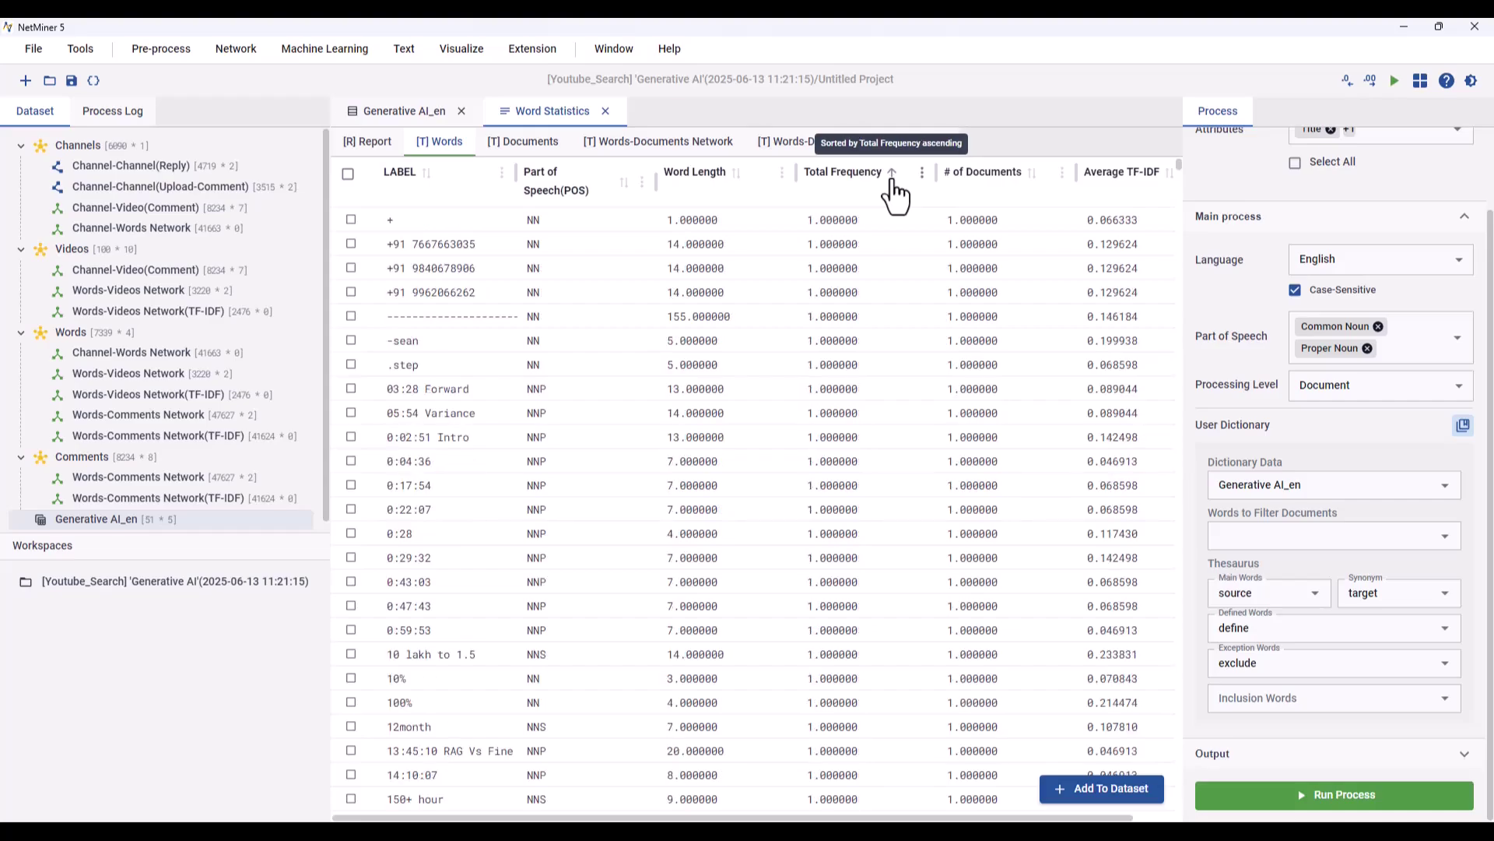
pyautogui.click(892, 173)
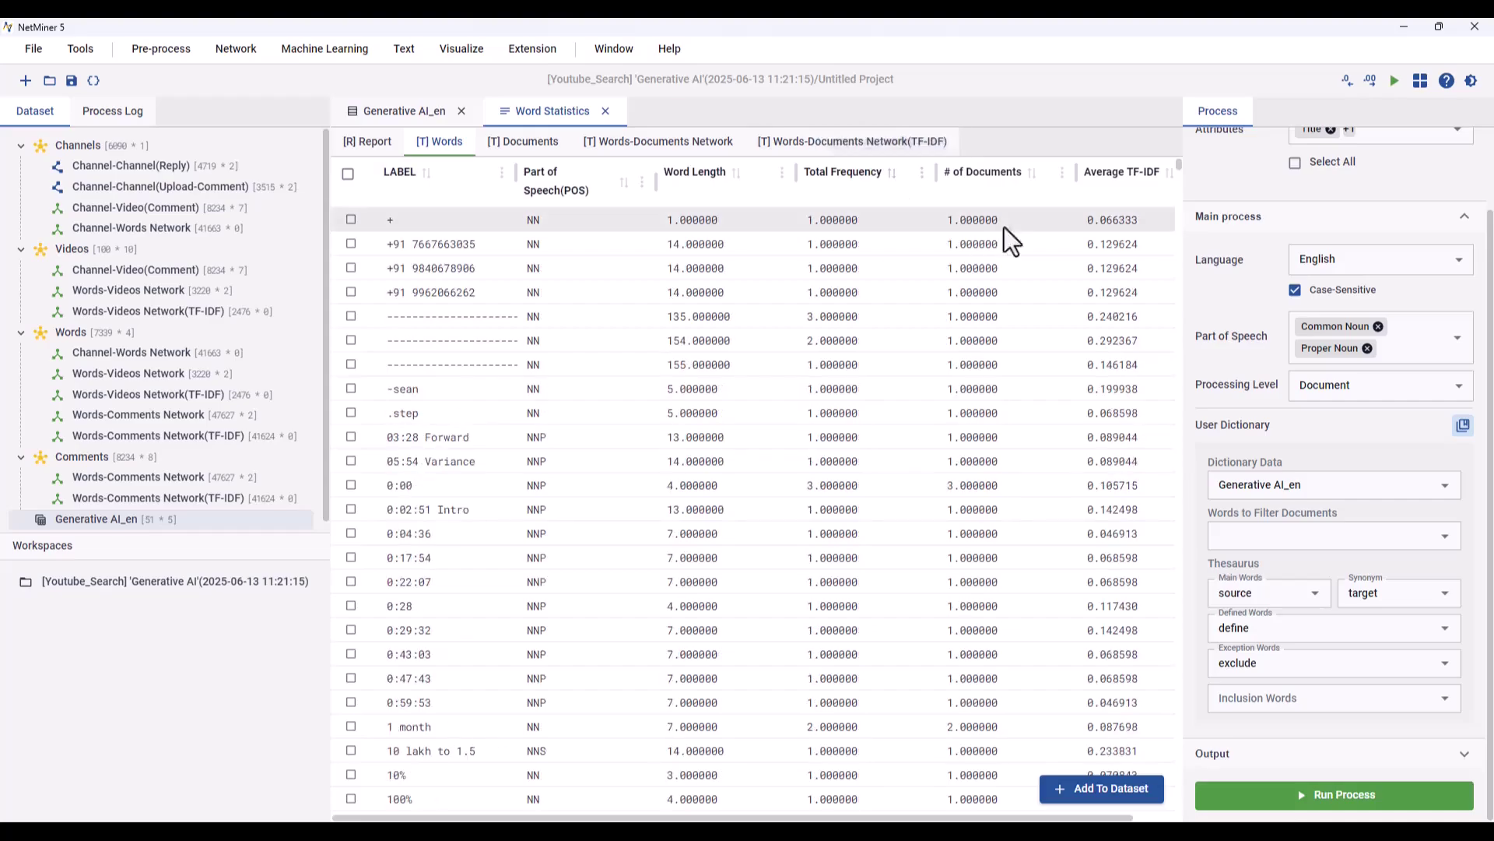
pyautogui.click(1169, 172)
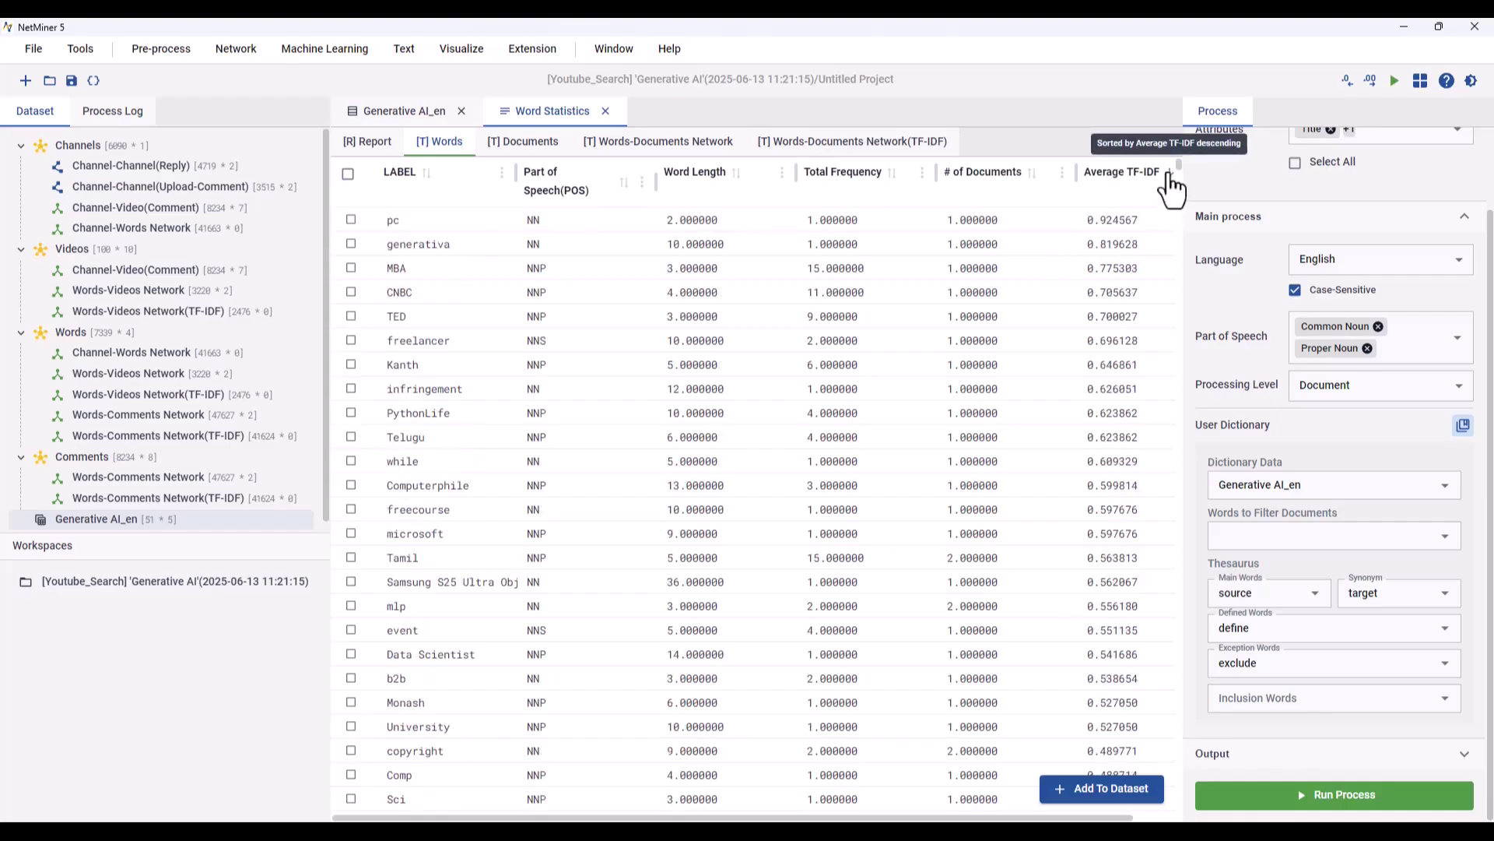
pyautogui.click(1169, 172)
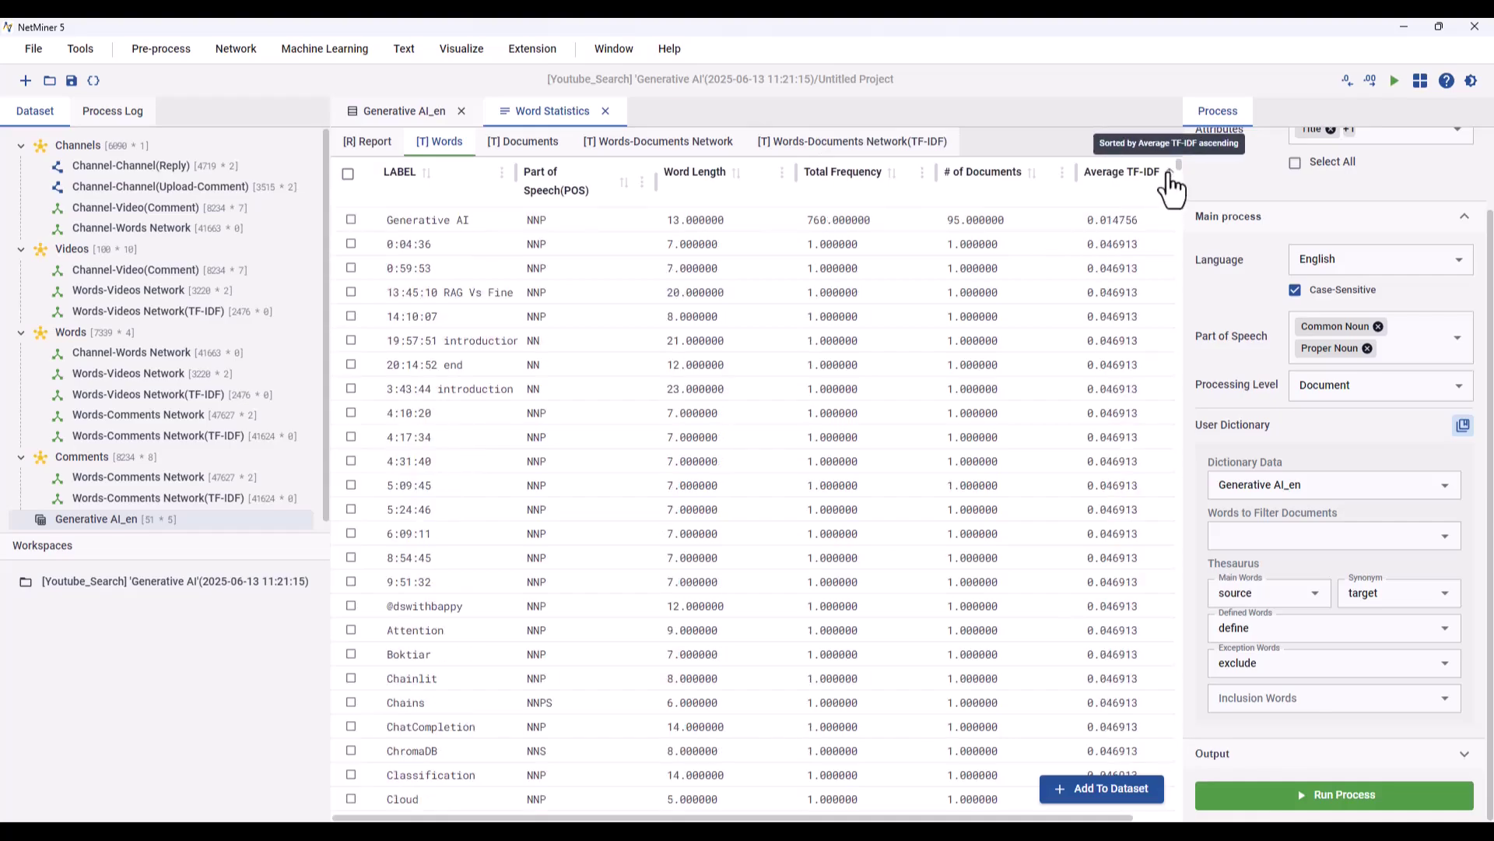
pyautogui.click(1168, 173)
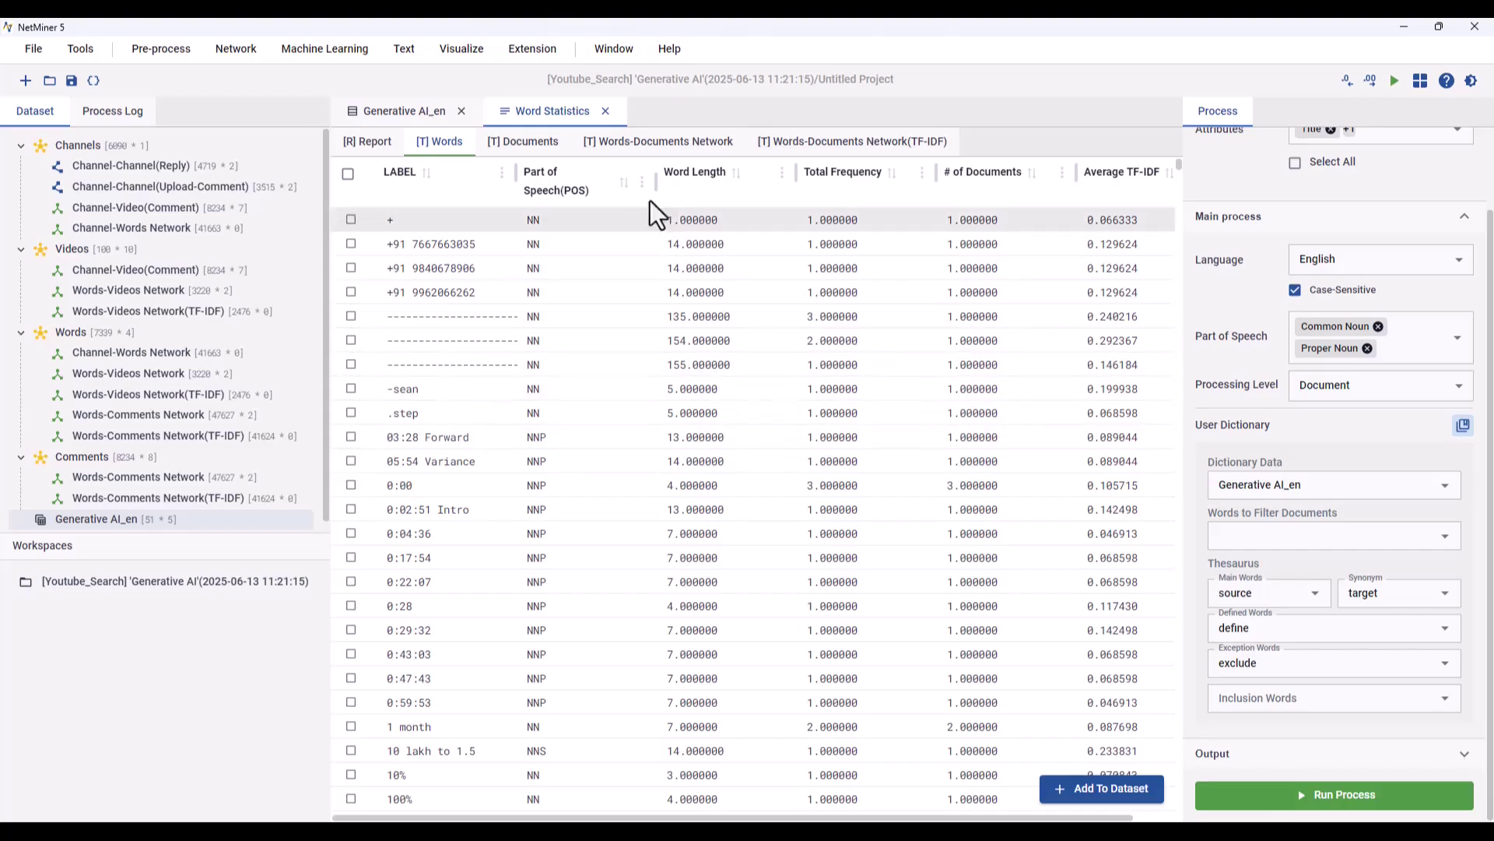
# Step: Examine the documents table, the words-documents network and its TF-IDF version in the word statistics results
pyautogui.click(536, 146)
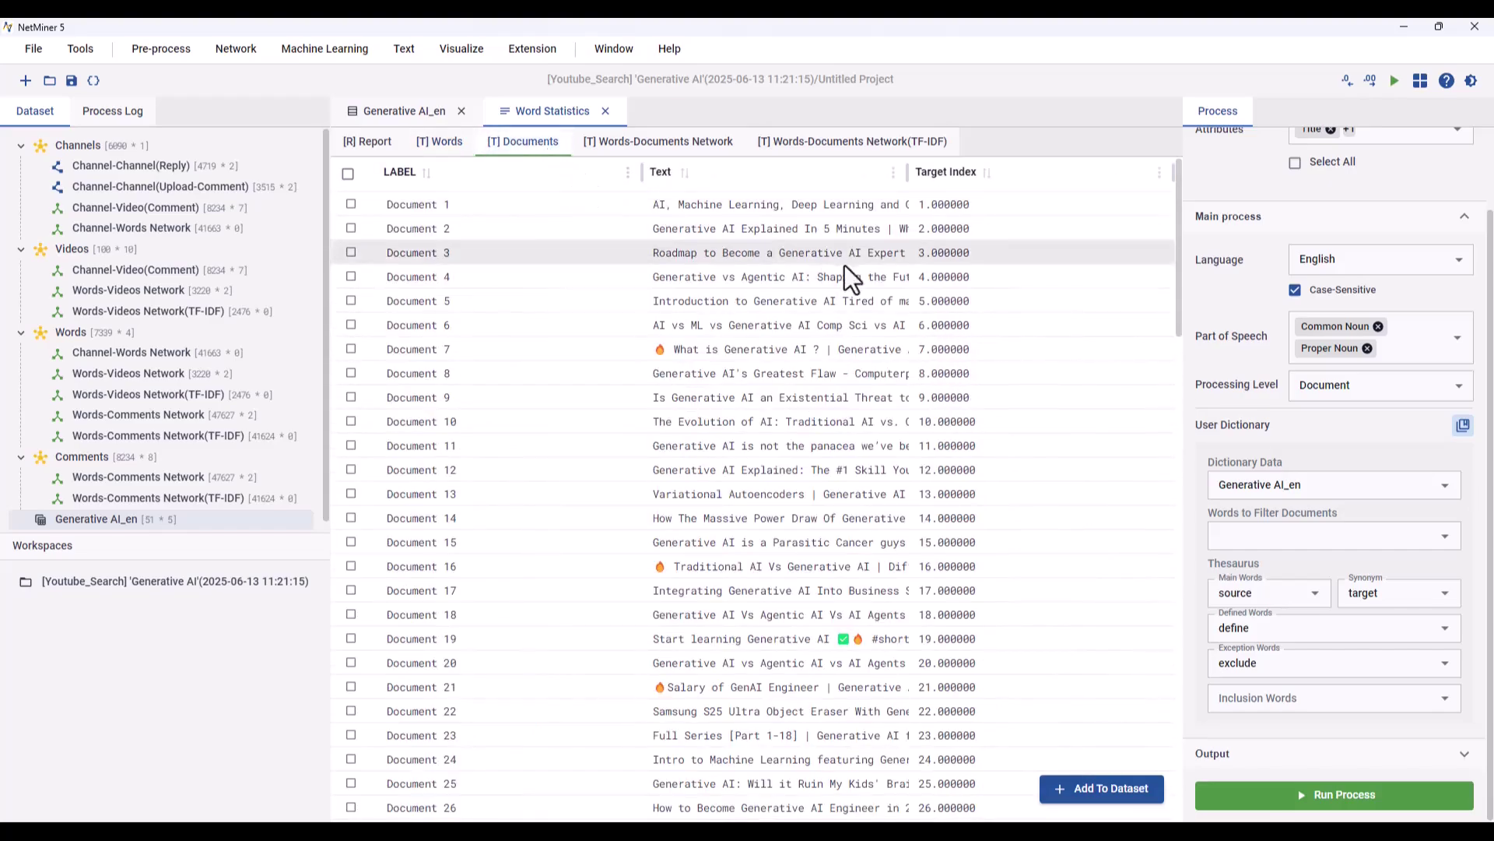
pyautogui.moveTo(1179, 208)
pyautogui.mouseDown()
pyautogui.moveTo(1164, 526)
pyautogui.moveTo(1185, 712)
pyautogui.moveTo(1161, 196)
pyautogui.mouseUp()
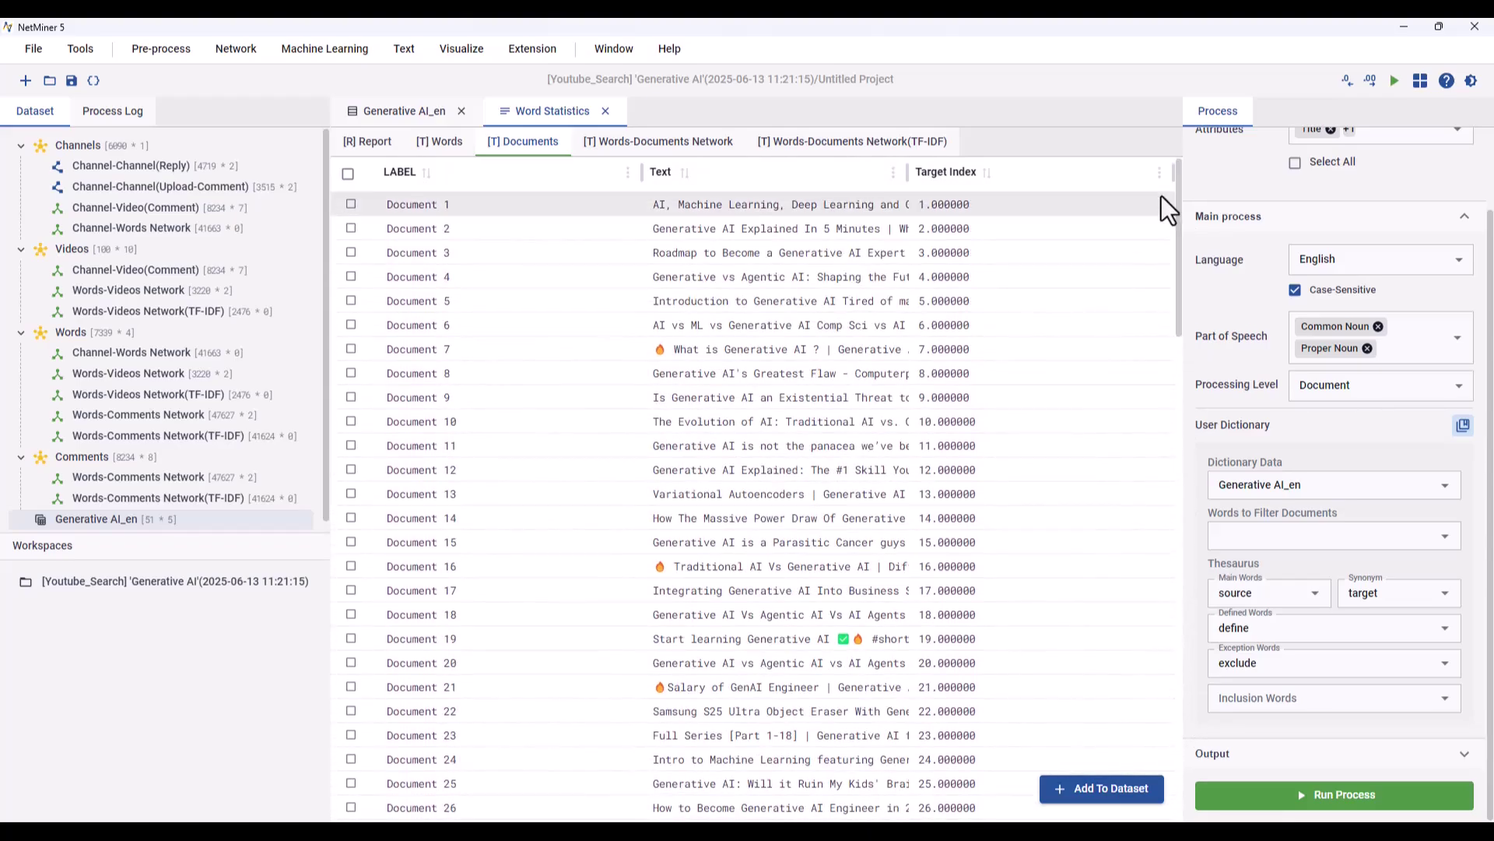
pyautogui.click(683, 148)
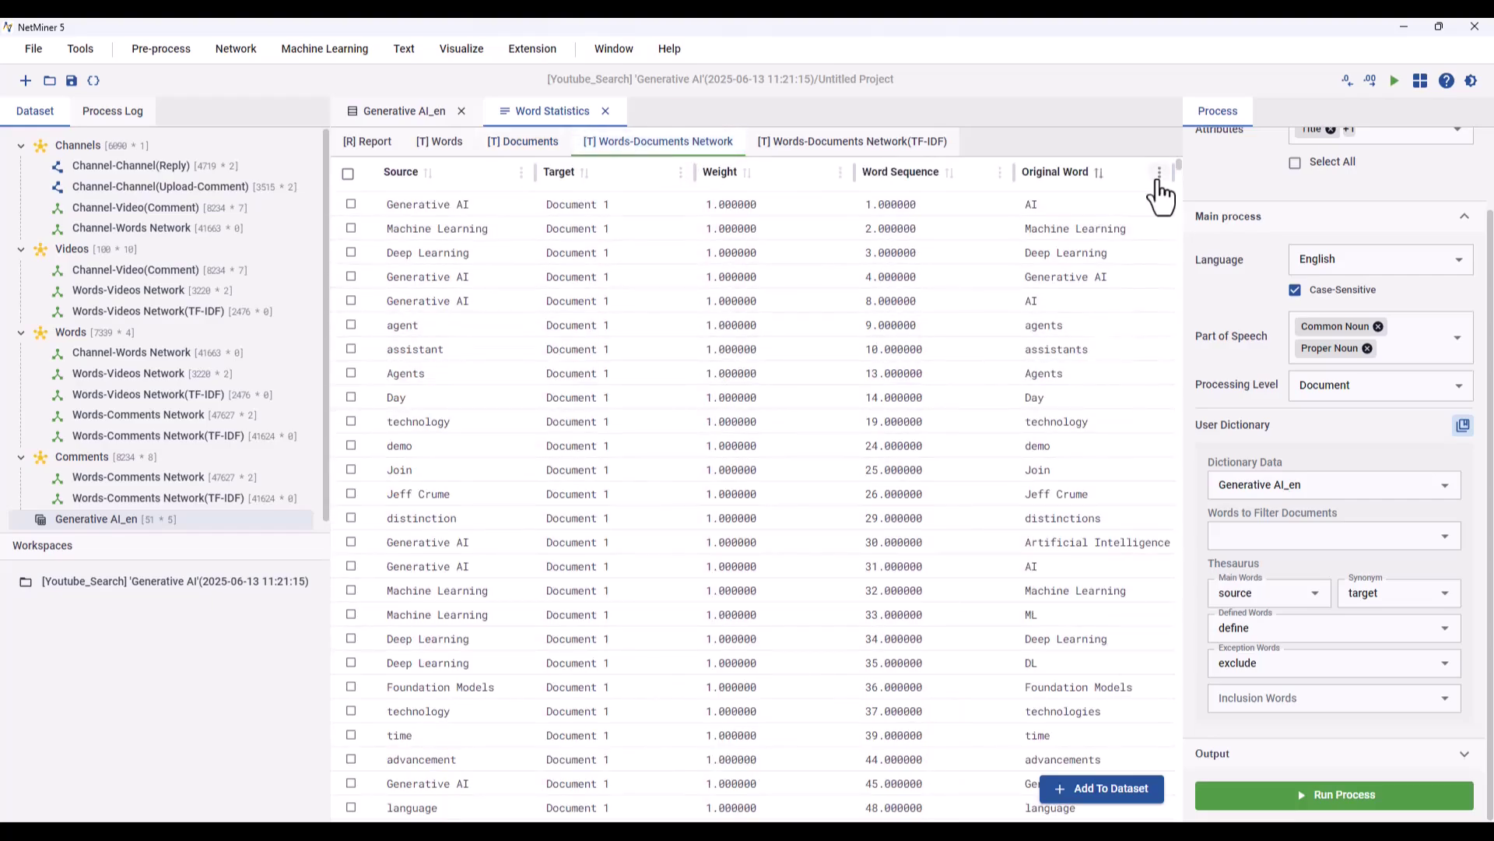
pyautogui.moveTo(1177, 194); pyautogui.dragTo(1178, 604)
pyautogui.scroll(-15, 1183, 748)
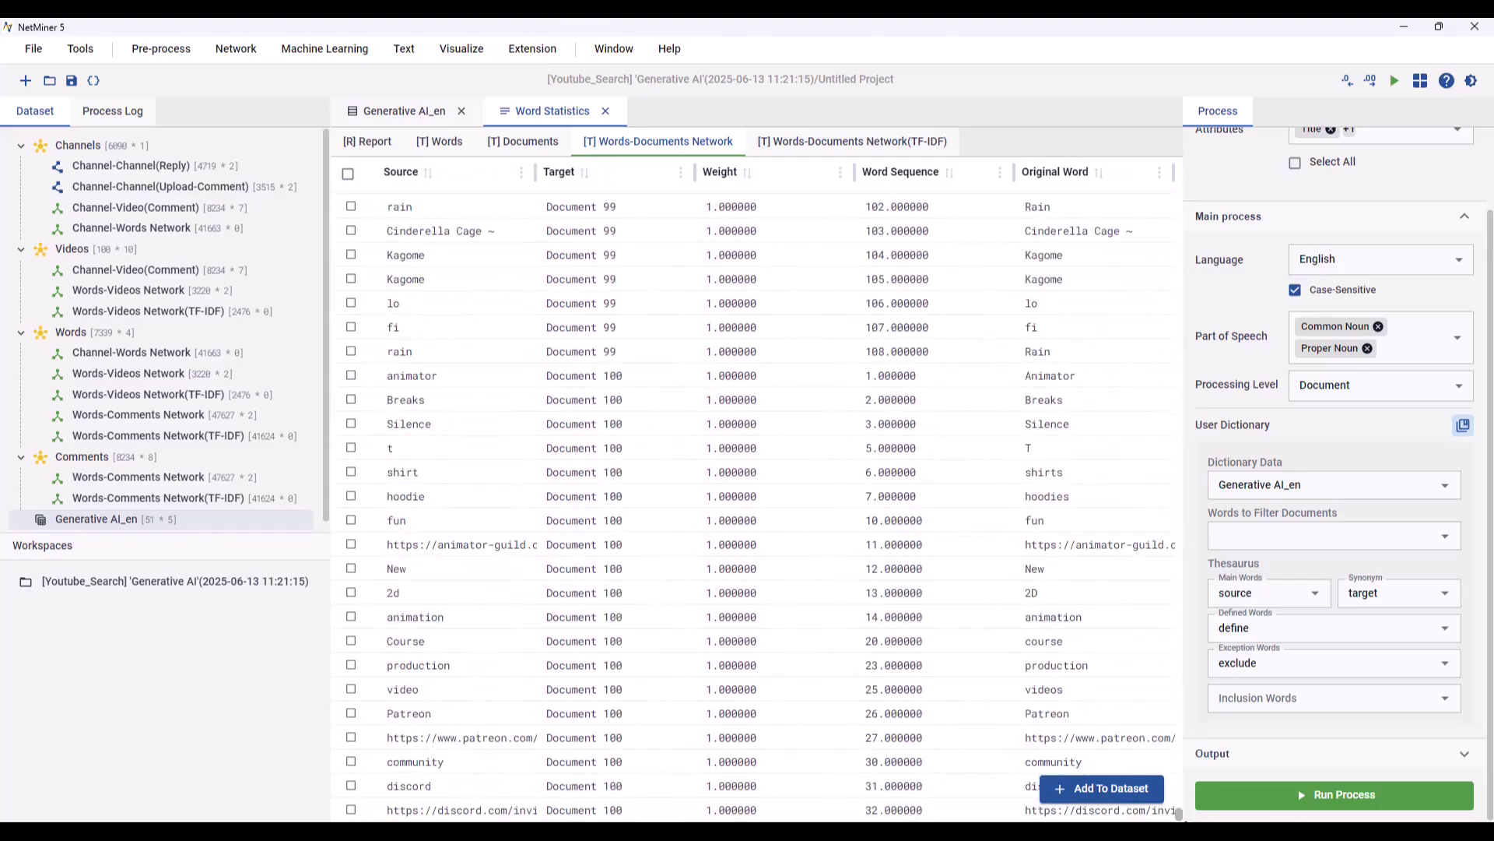
pyautogui.moveTo(1170, 459); pyautogui.dragTo(1180, 154)
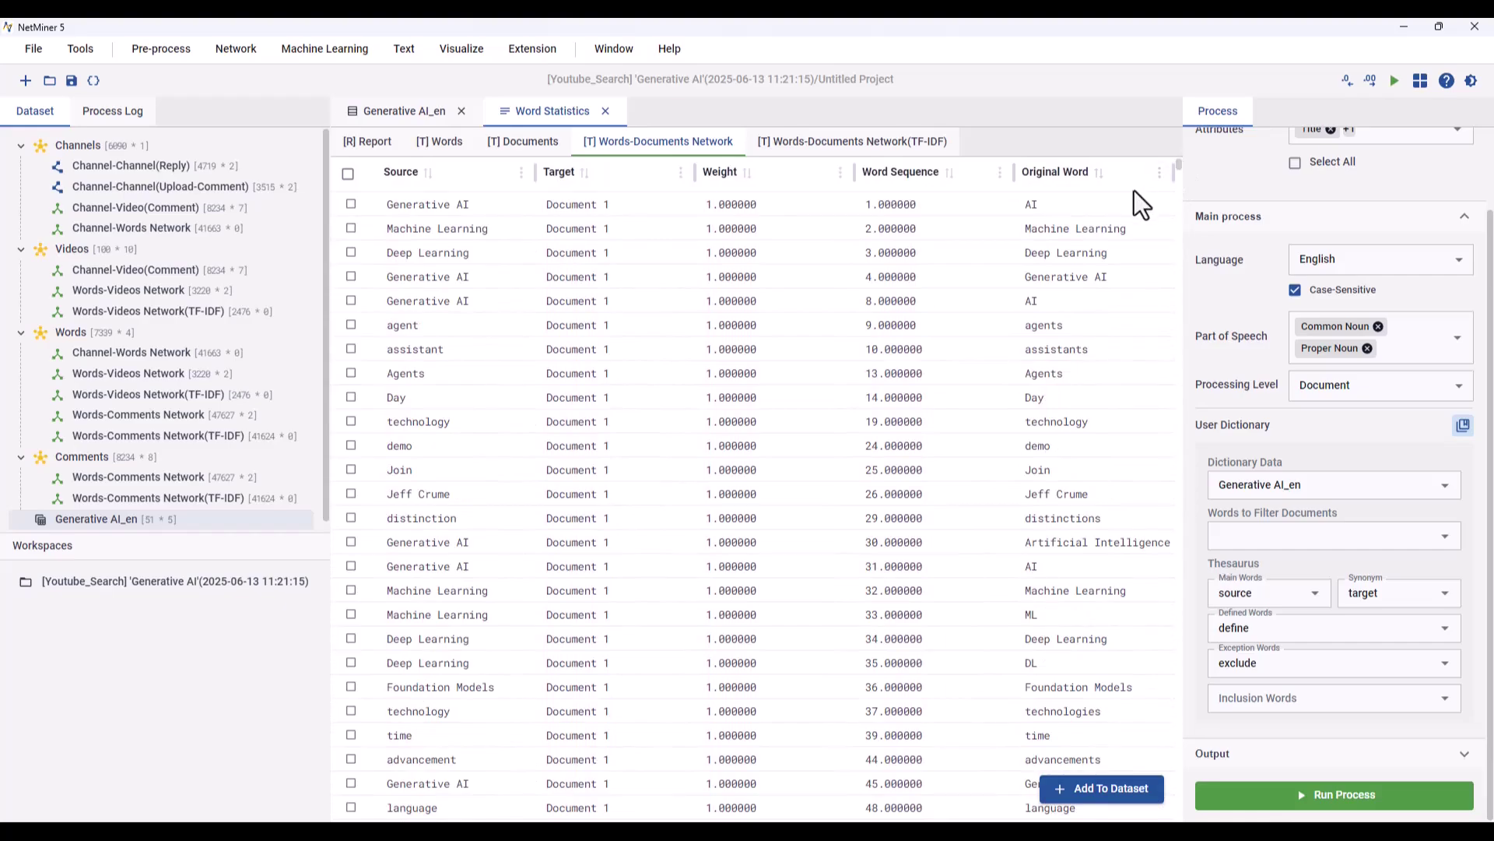
pyautogui.click(823, 144)
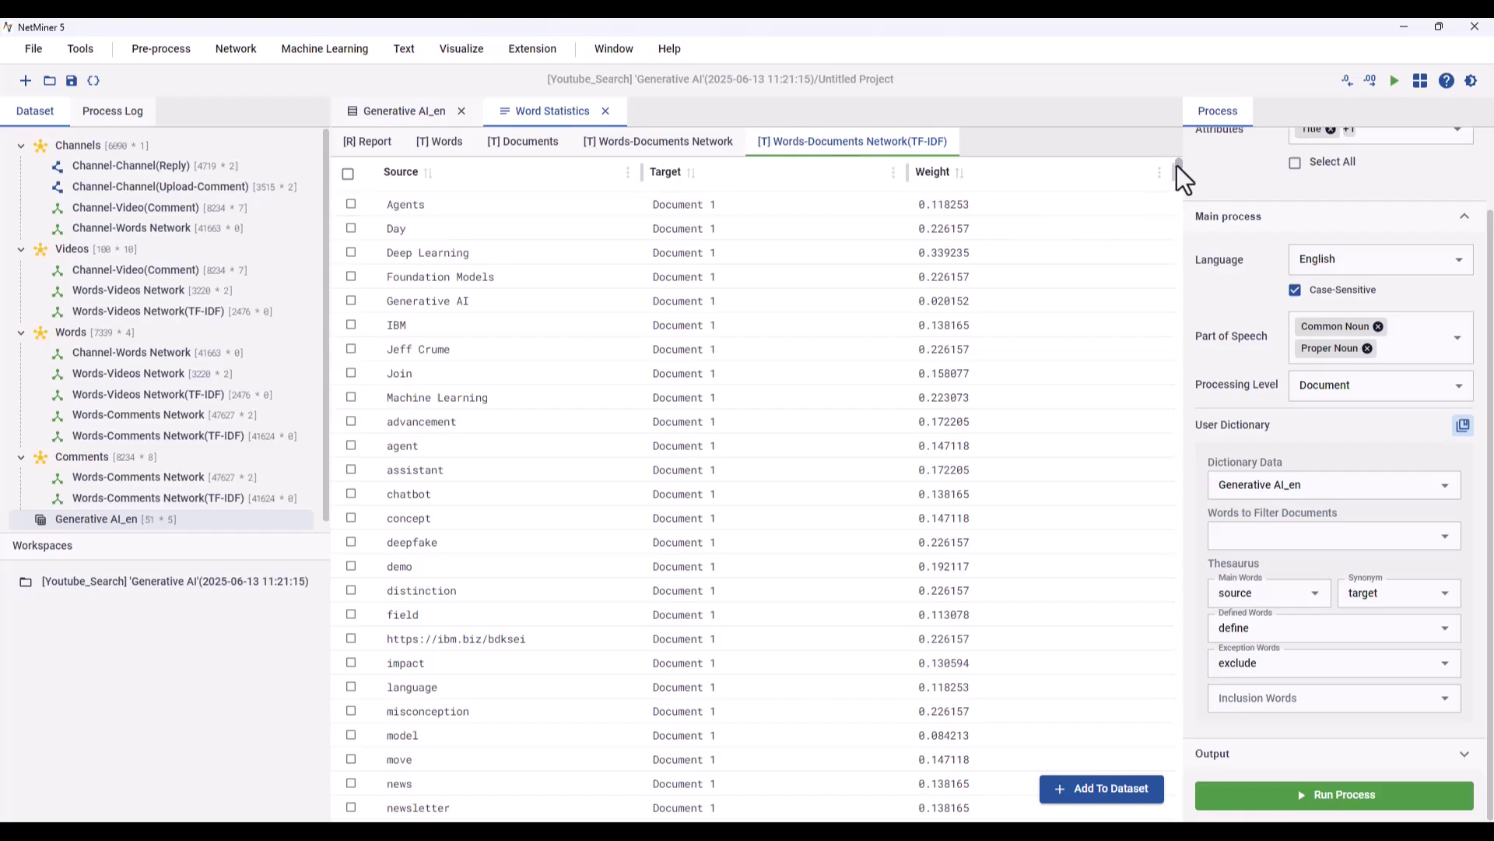
pyautogui.moveTo(1176, 165)
pyautogui.mouseDown()
pyautogui.moveTo(1159, 837)
pyautogui.moveTo(1157, 324)
pyautogui.moveTo(1173, 142)
pyautogui.mouseUp()
# Step: Start a Topic Evaluation and set its data item to Videos
pyautogui.click(403, 49)
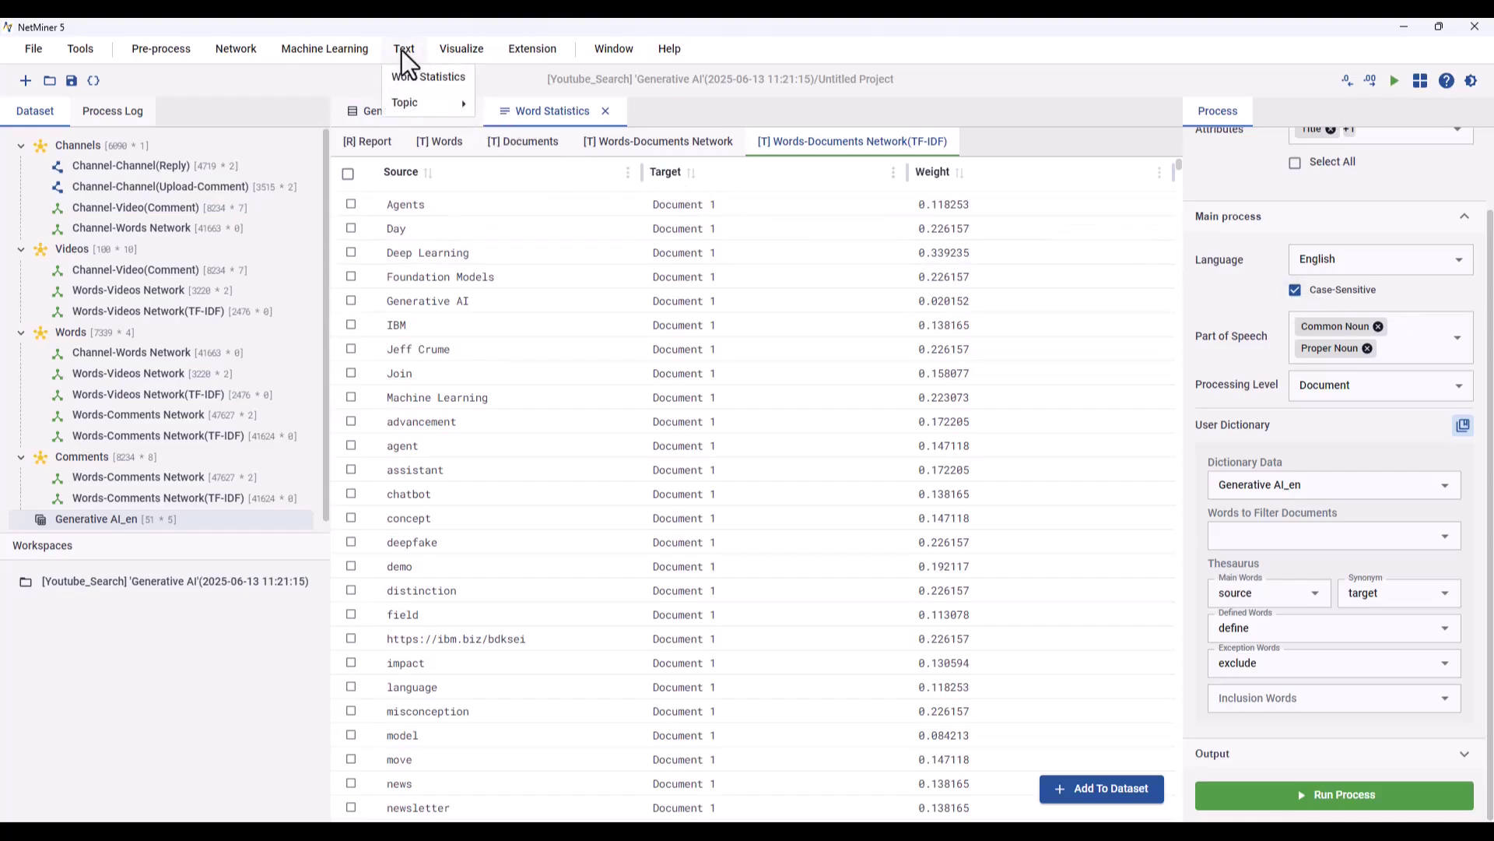
pyautogui.moveTo(425, 107)
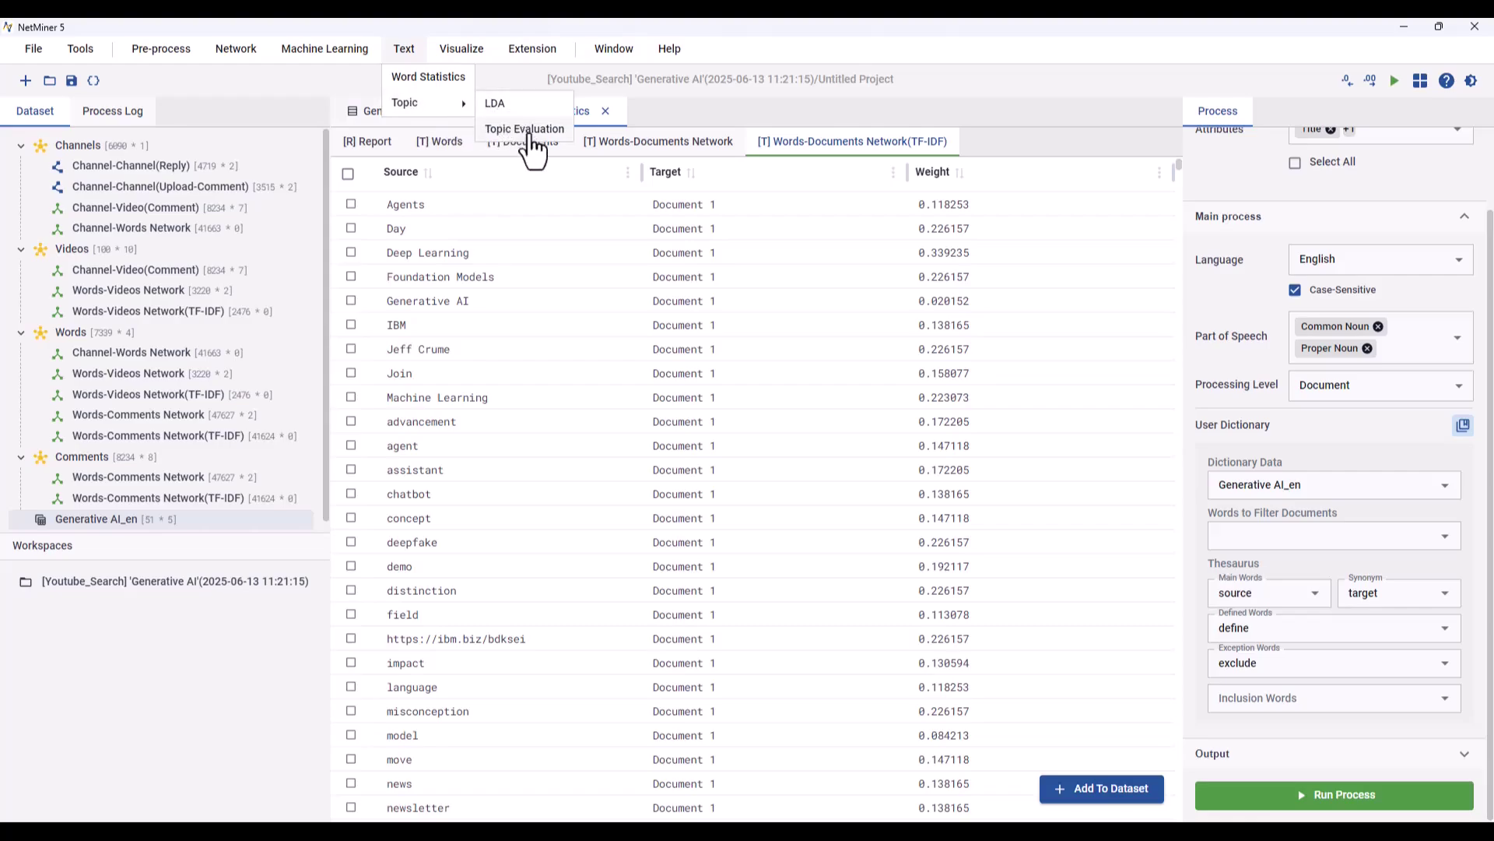
pyautogui.click(532, 131)
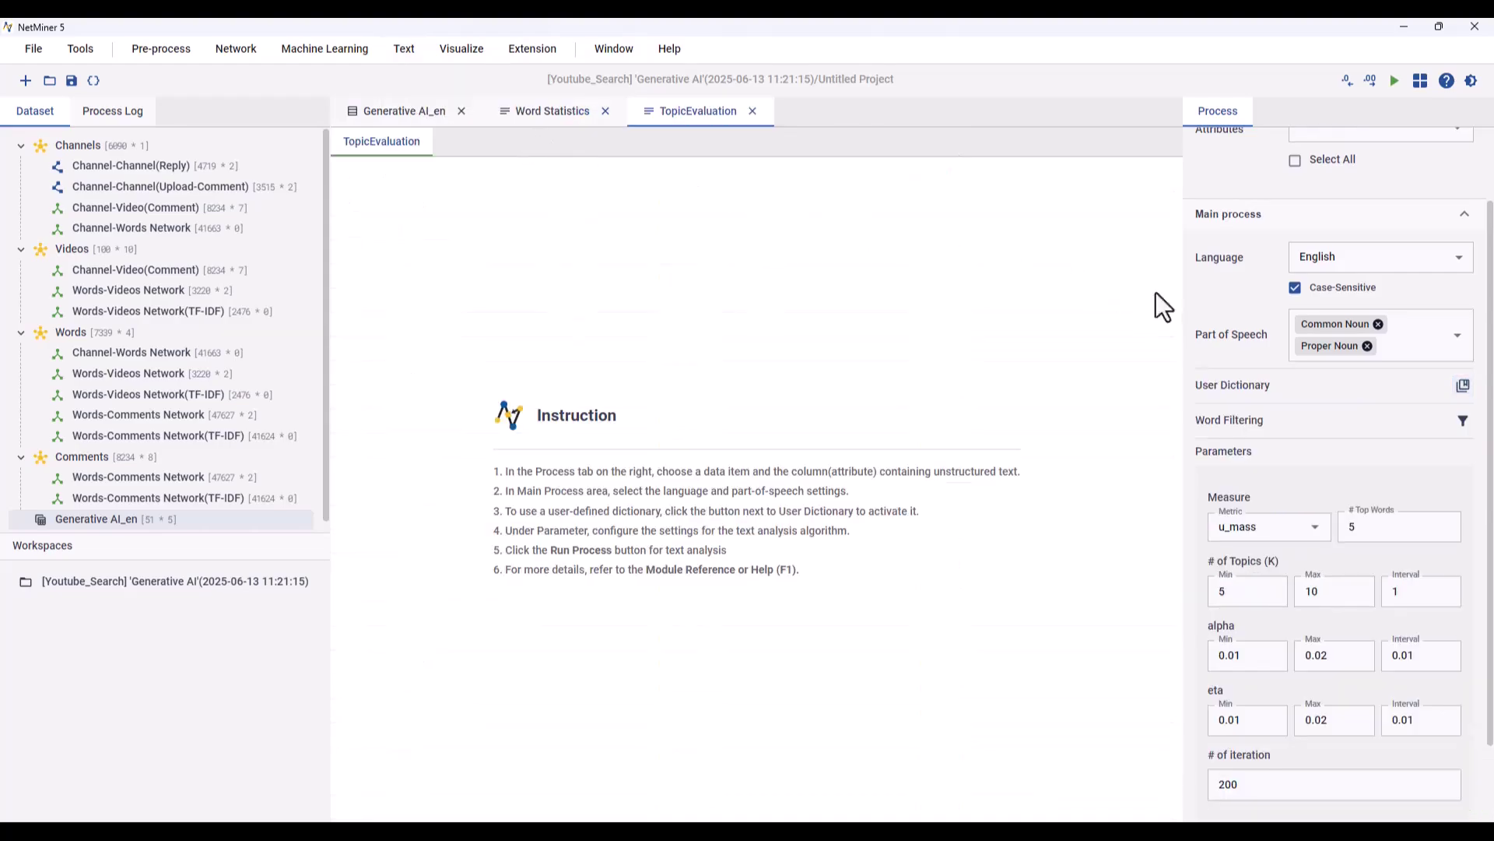
pyautogui.scroll(2, 1211, 310)
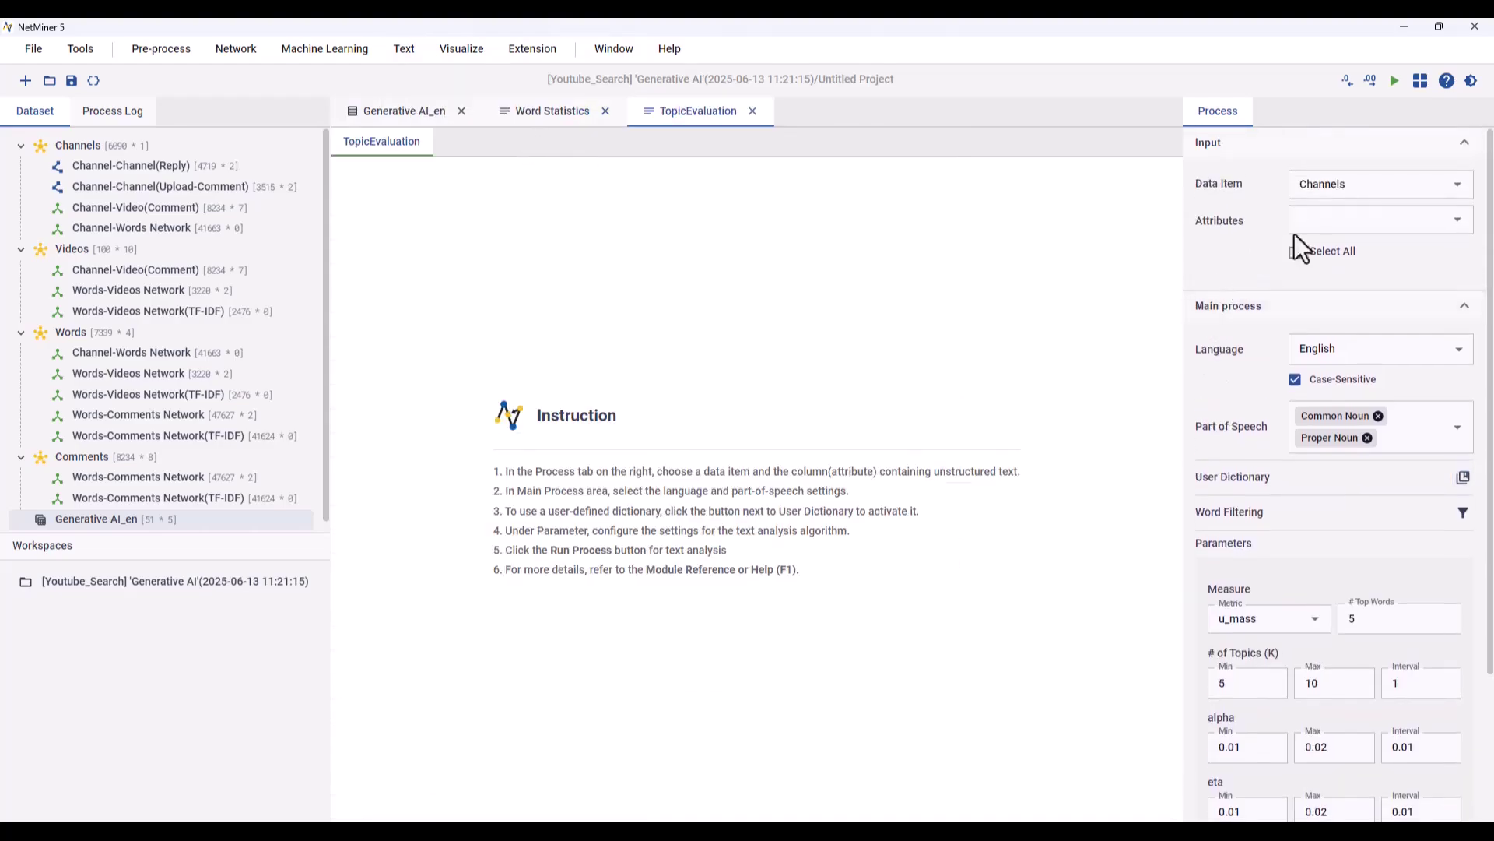
pyautogui.click(1360, 183)
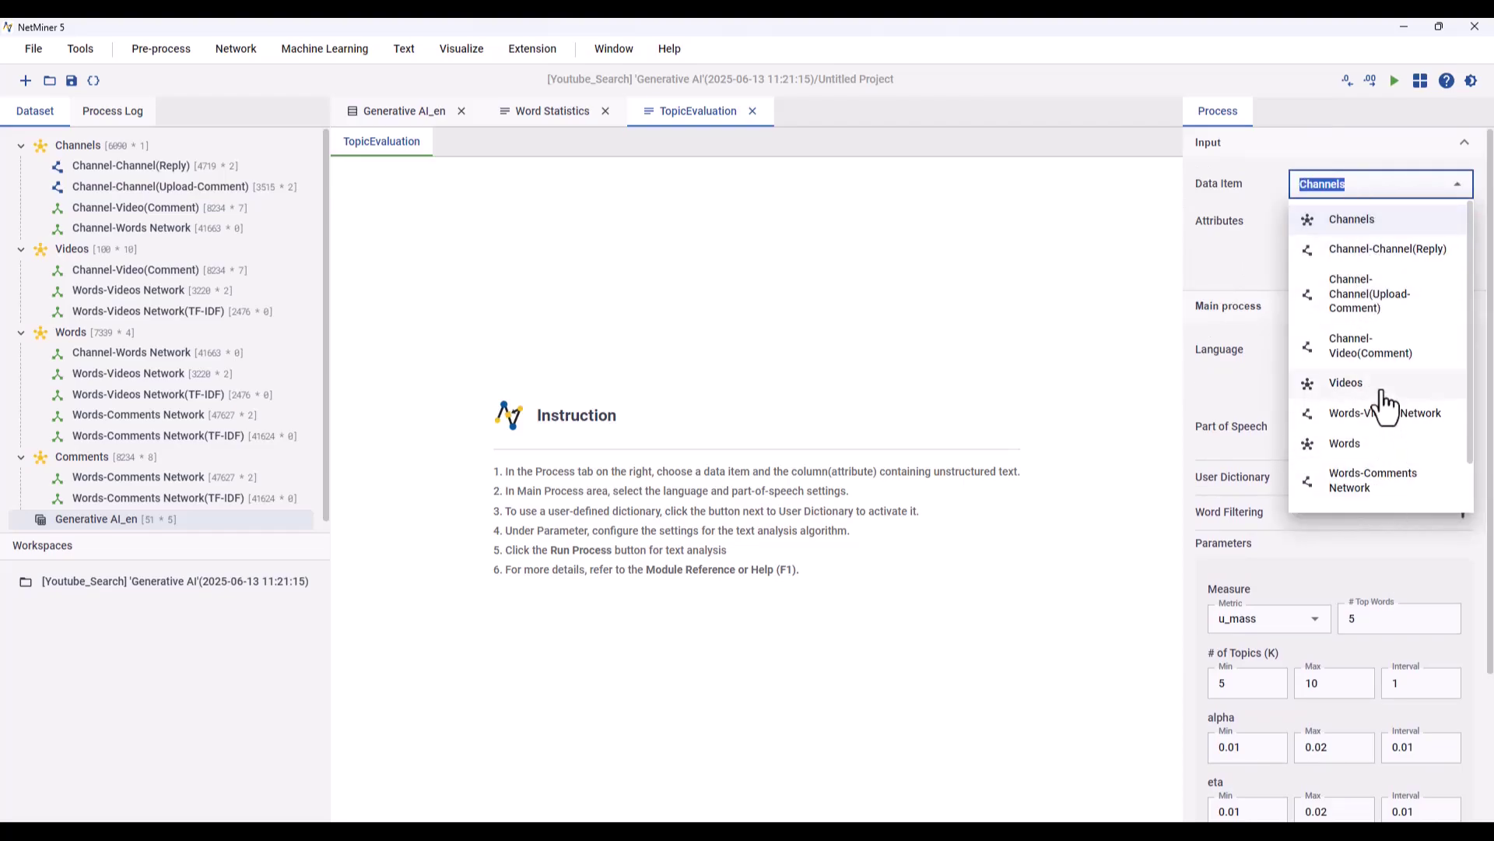
pyautogui.click(1369, 384)
# Step: Choose Title and Full Text as the text attributes for the topic evaluation
pyautogui.click(1365, 220)
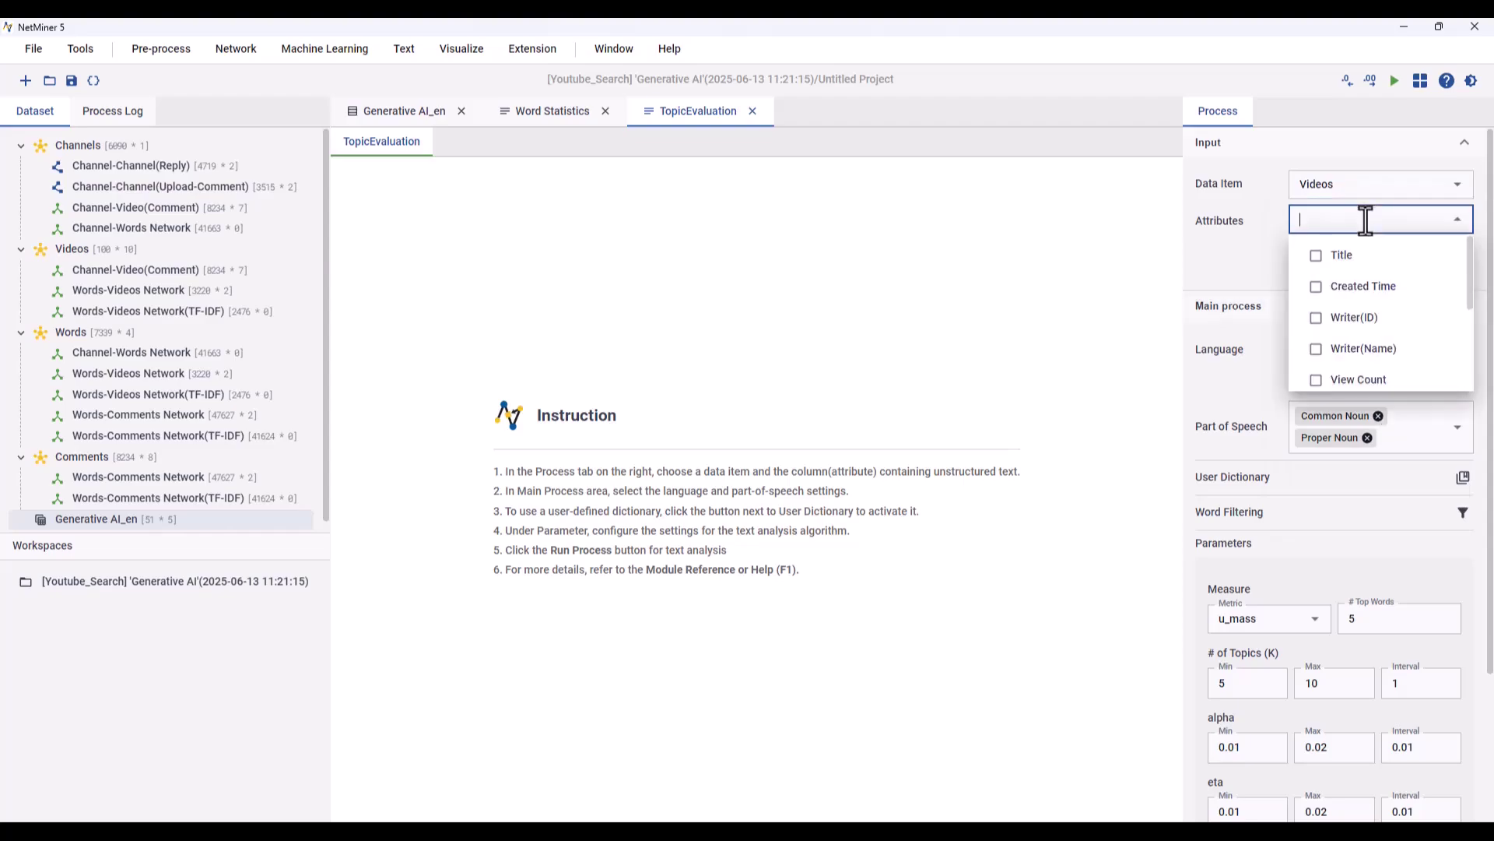
pyautogui.click(1335, 262)
pyautogui.scroll(-3, 1368, 365)
pyautogui.click(1367, 392)
pyautogui.click(1262, 283)
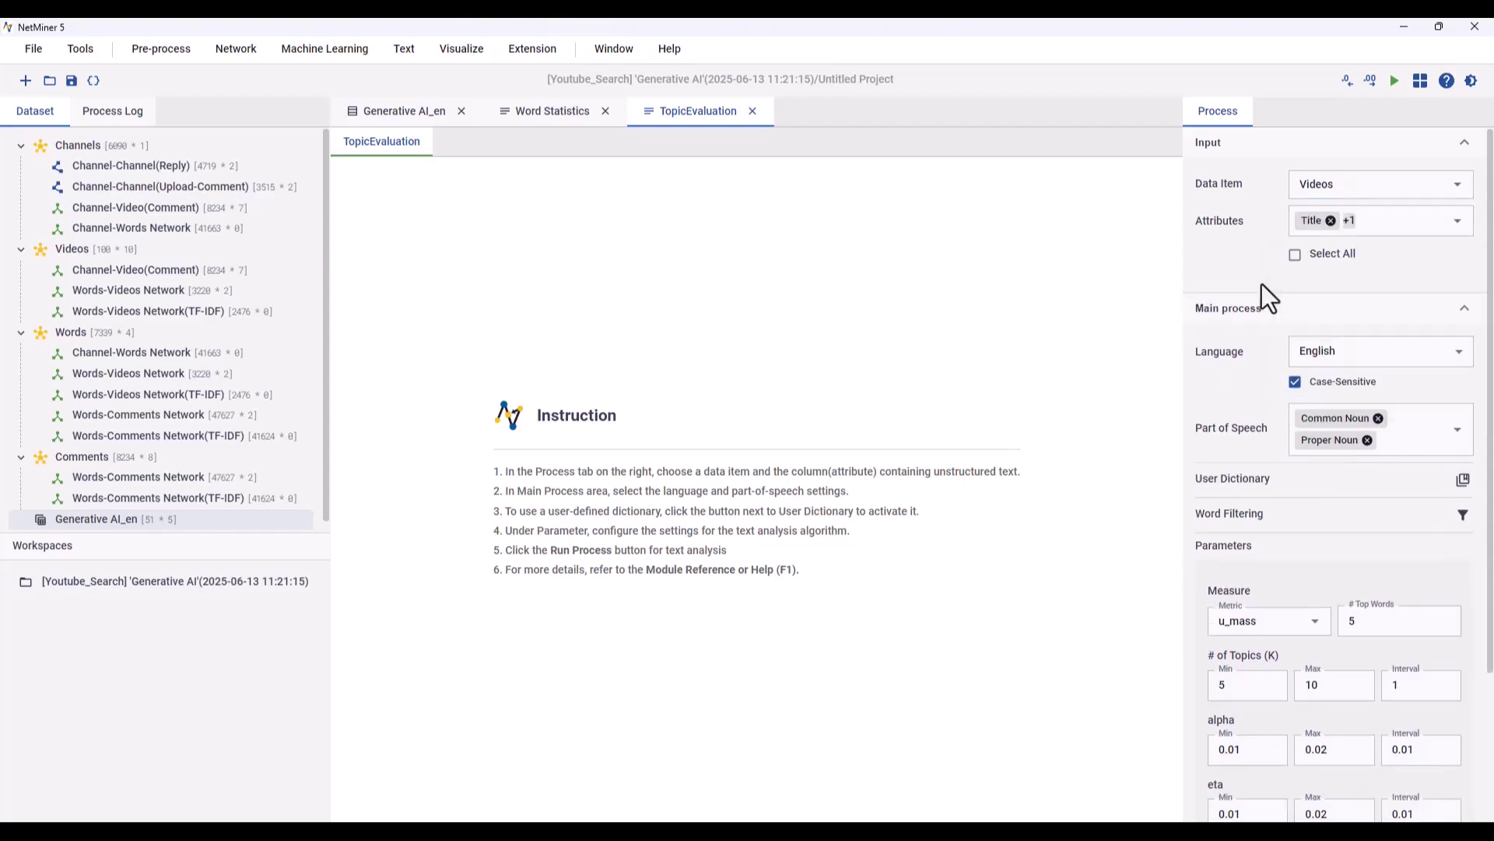
# Step: Check the topic evaluation's language, case-sensitivity and part-of-speech options, keeping English, case-sensitive, Common Noun and Proper Noun
pyautogui.click(1456, 352)
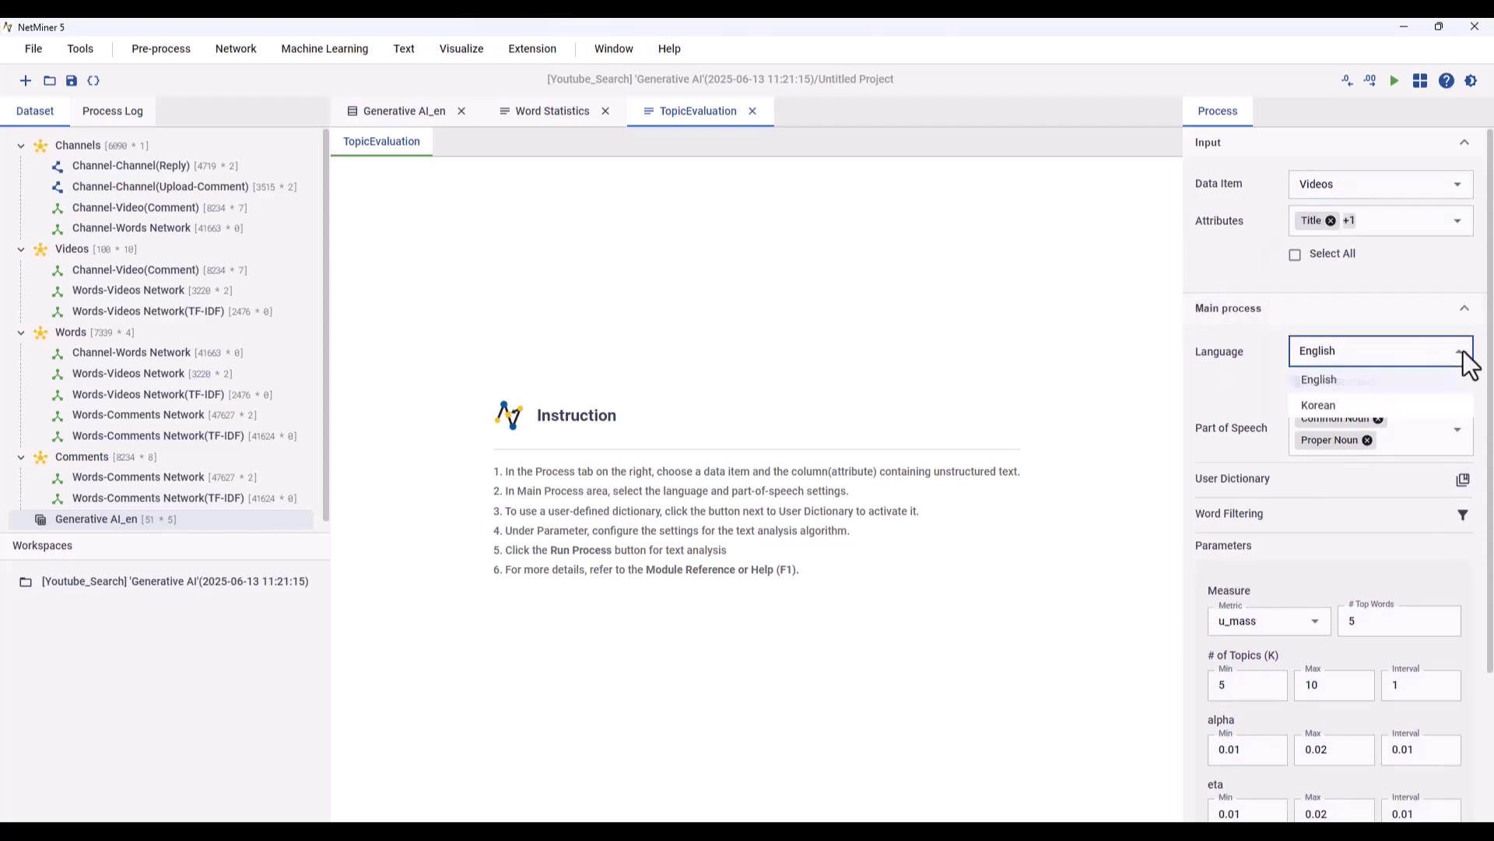
pyautogui.click(1340, 379)
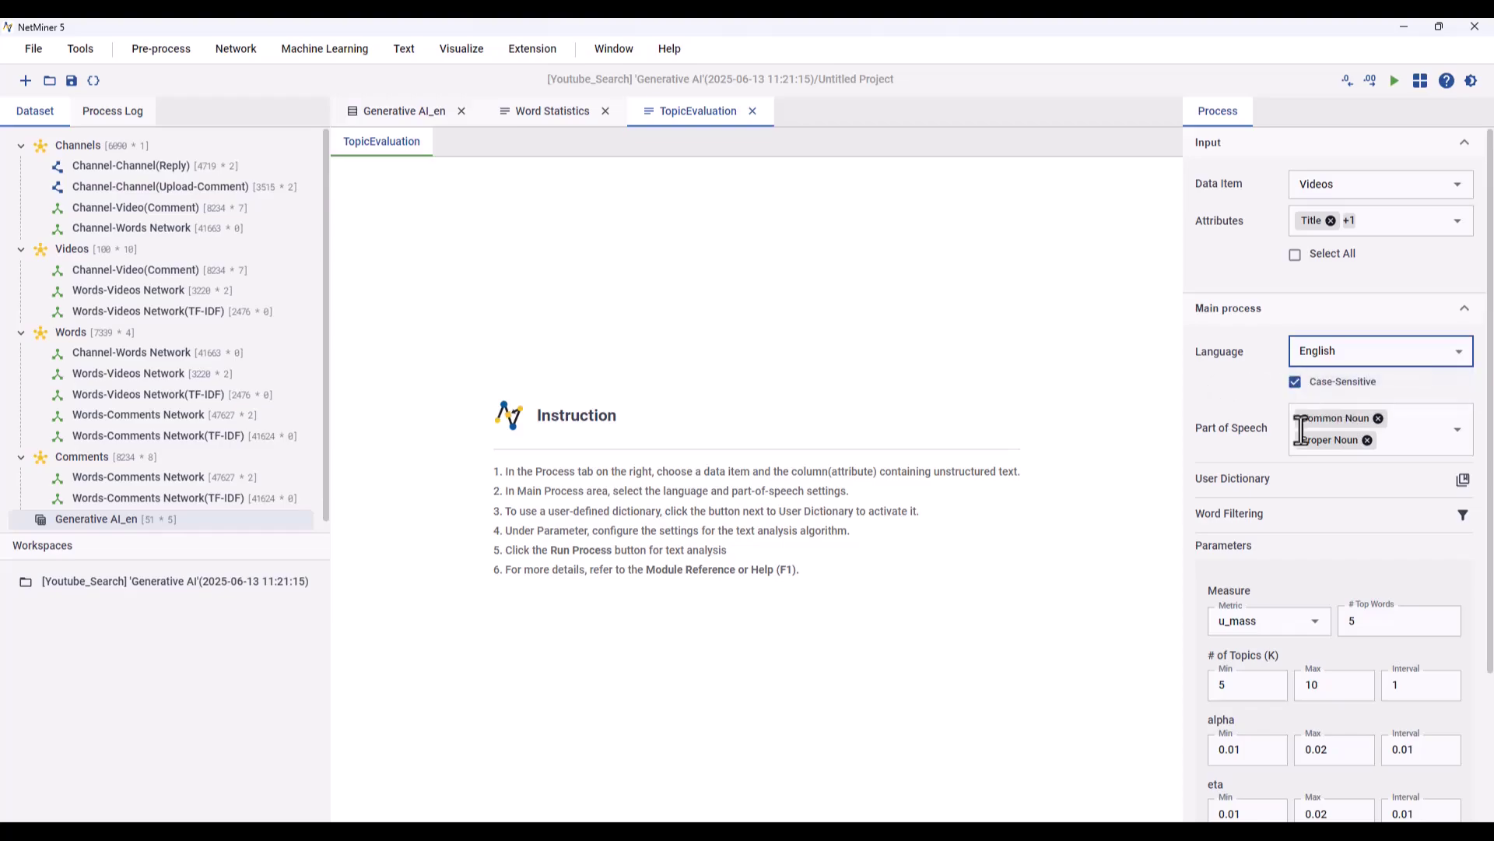
pyautogui.click(1338, 385)
pyautogui.click(1338, 385)
pyautogui.click(1457, 431)
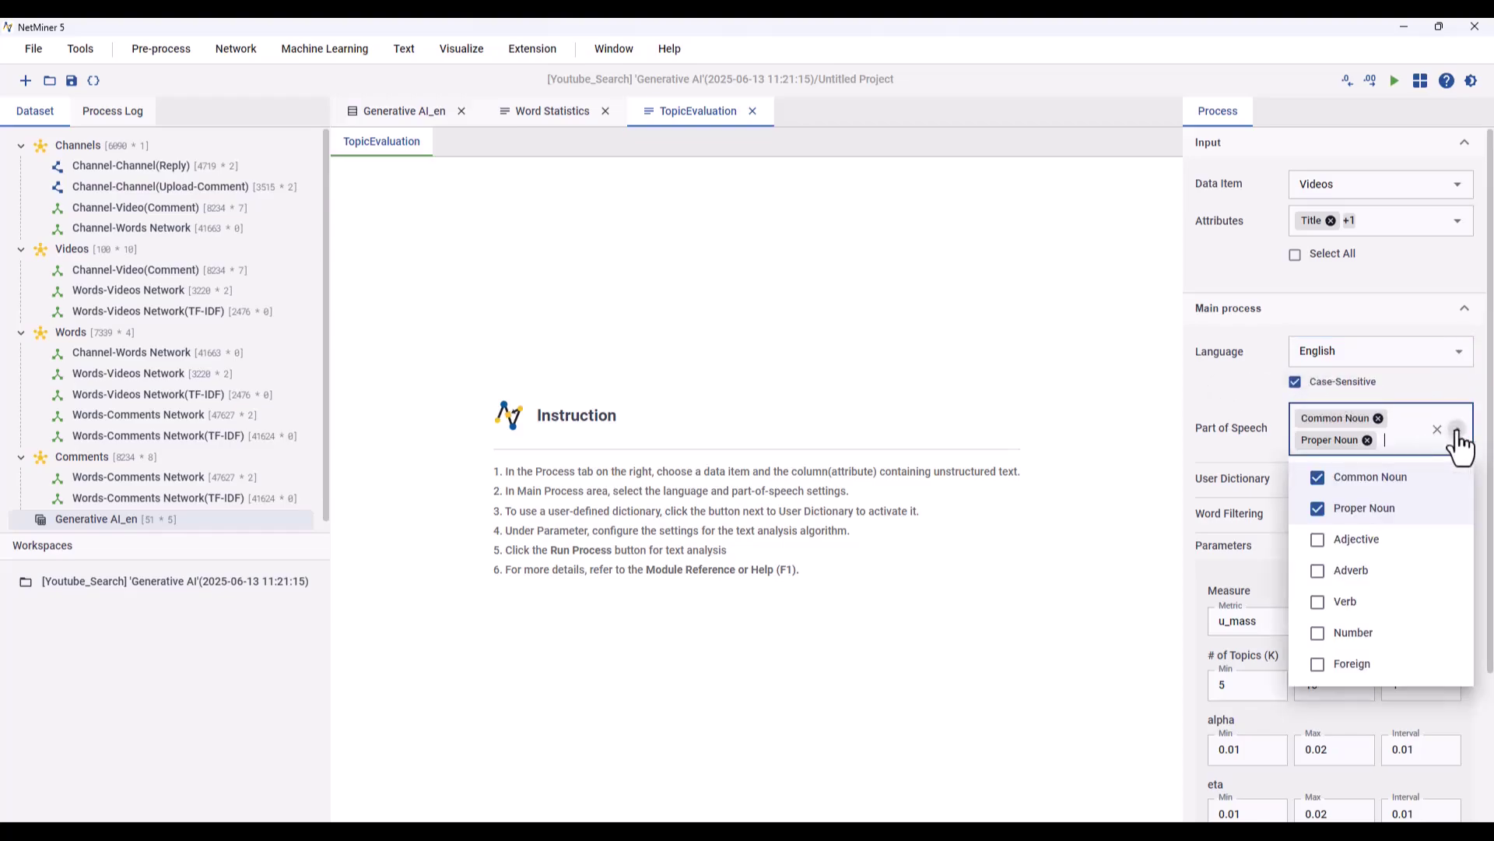
pyautogui.click(1458, 430)
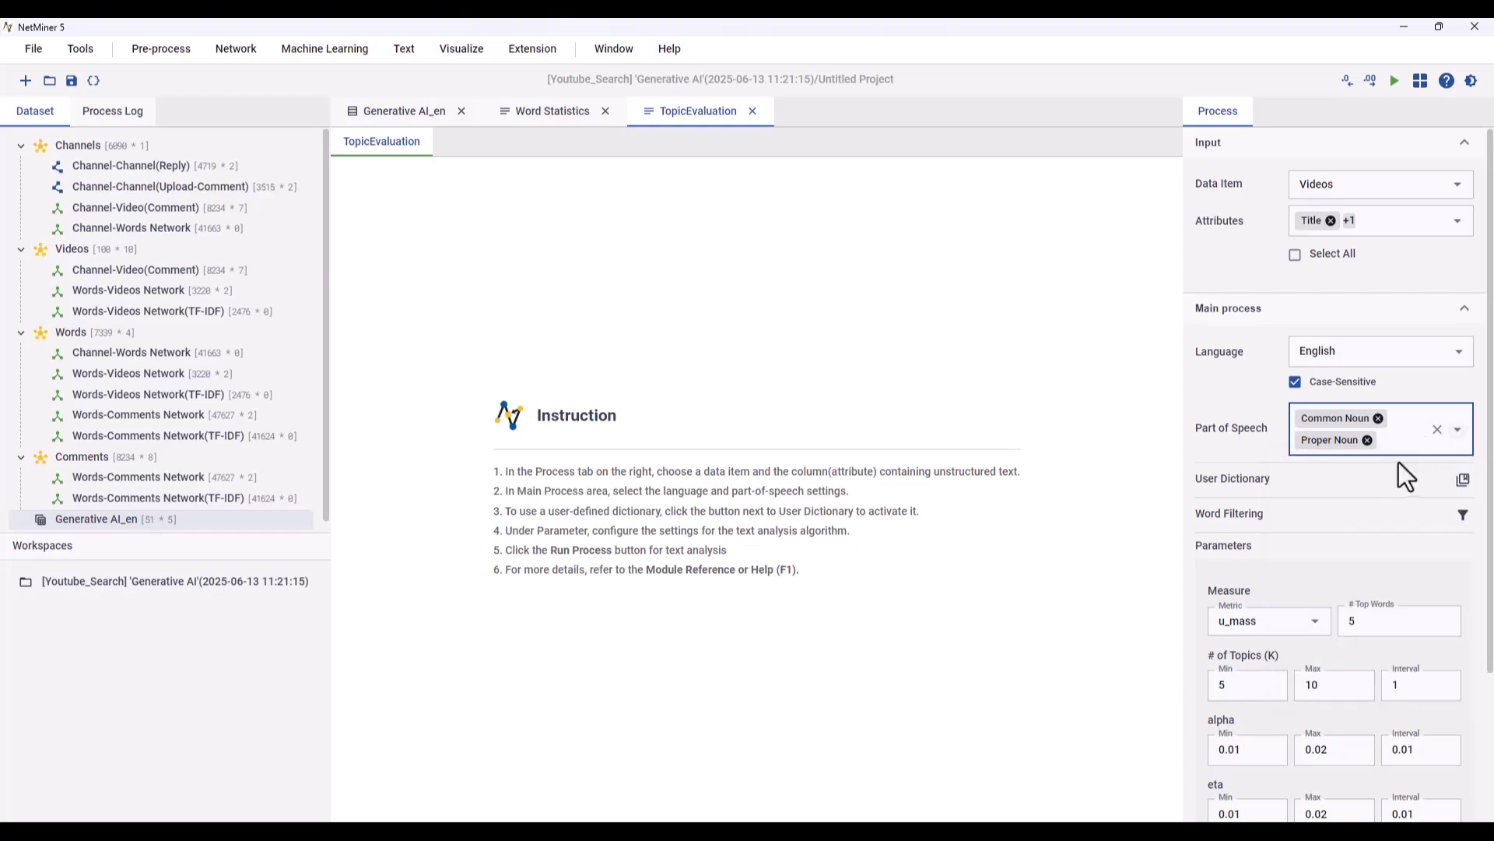
# Step: Enable the user dictionary for the topic evaluation and set Generative AI_en as its dictionary data
pyautogui.click(1464, 481)
pyautogui.click(1355, 541)
pyautogui.click(1326, 573)
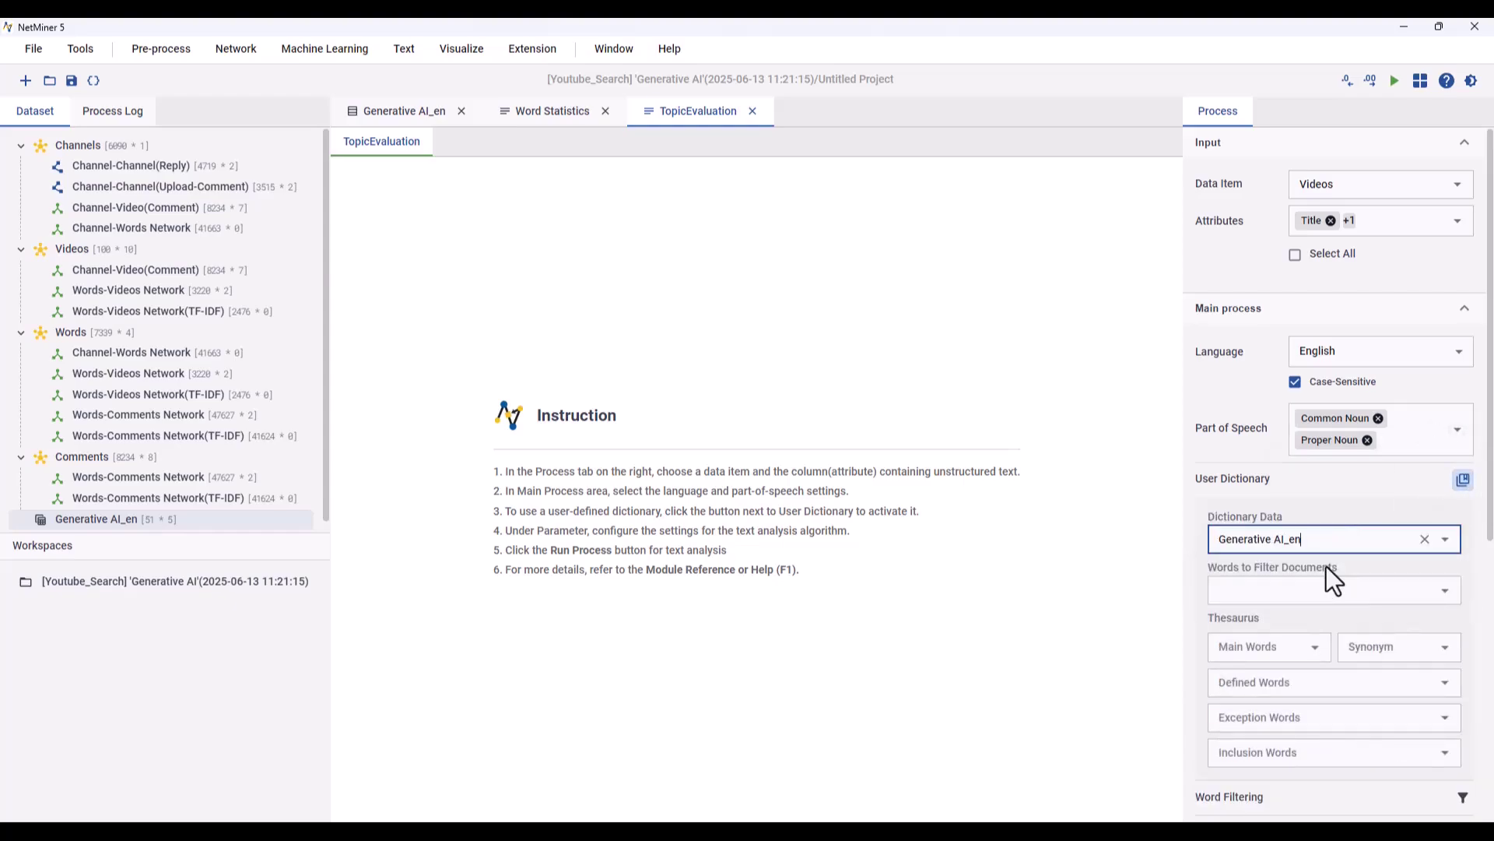
# Step: Map the topic evaluation's dictionary columns: main words to source, synonym to target, defined words to define, and exception words to exclude
pyautogui.scroll(-5, 1222, 545)
pyautogui.scroll(2, 1234, 467)
pyautogui.click(1251, 335)
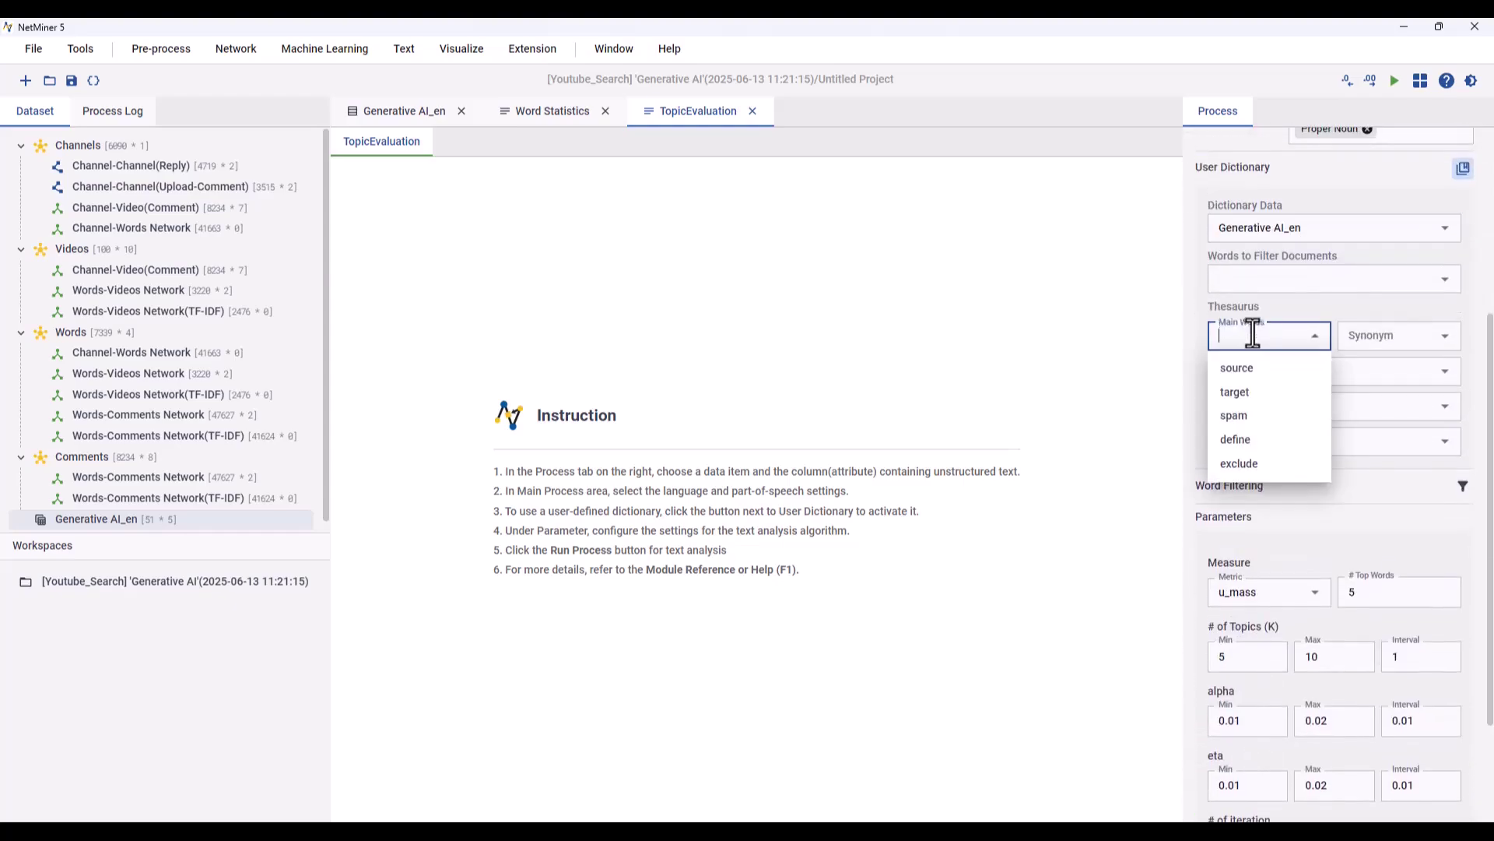
pyautogui.click(1243, 372)
pyautogui.click(1390, 336)
pyautogui.click(1362, 393)
pyautogui.click(1292, 372)
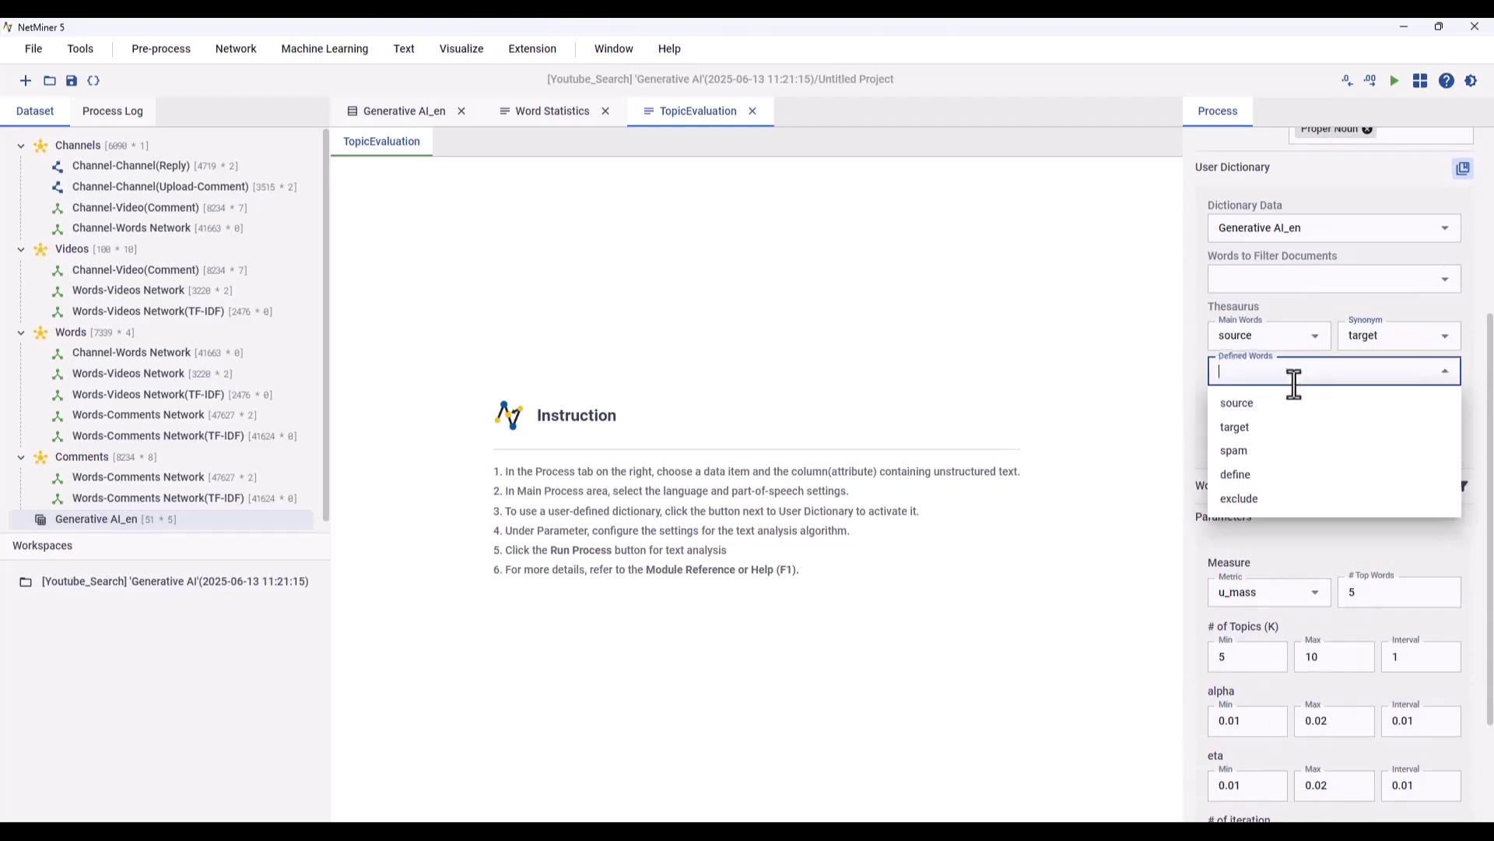
pyautogui.click(1252, 464)
pyautogui.click(1252, 405)
pyautogui.click(1245, 531)
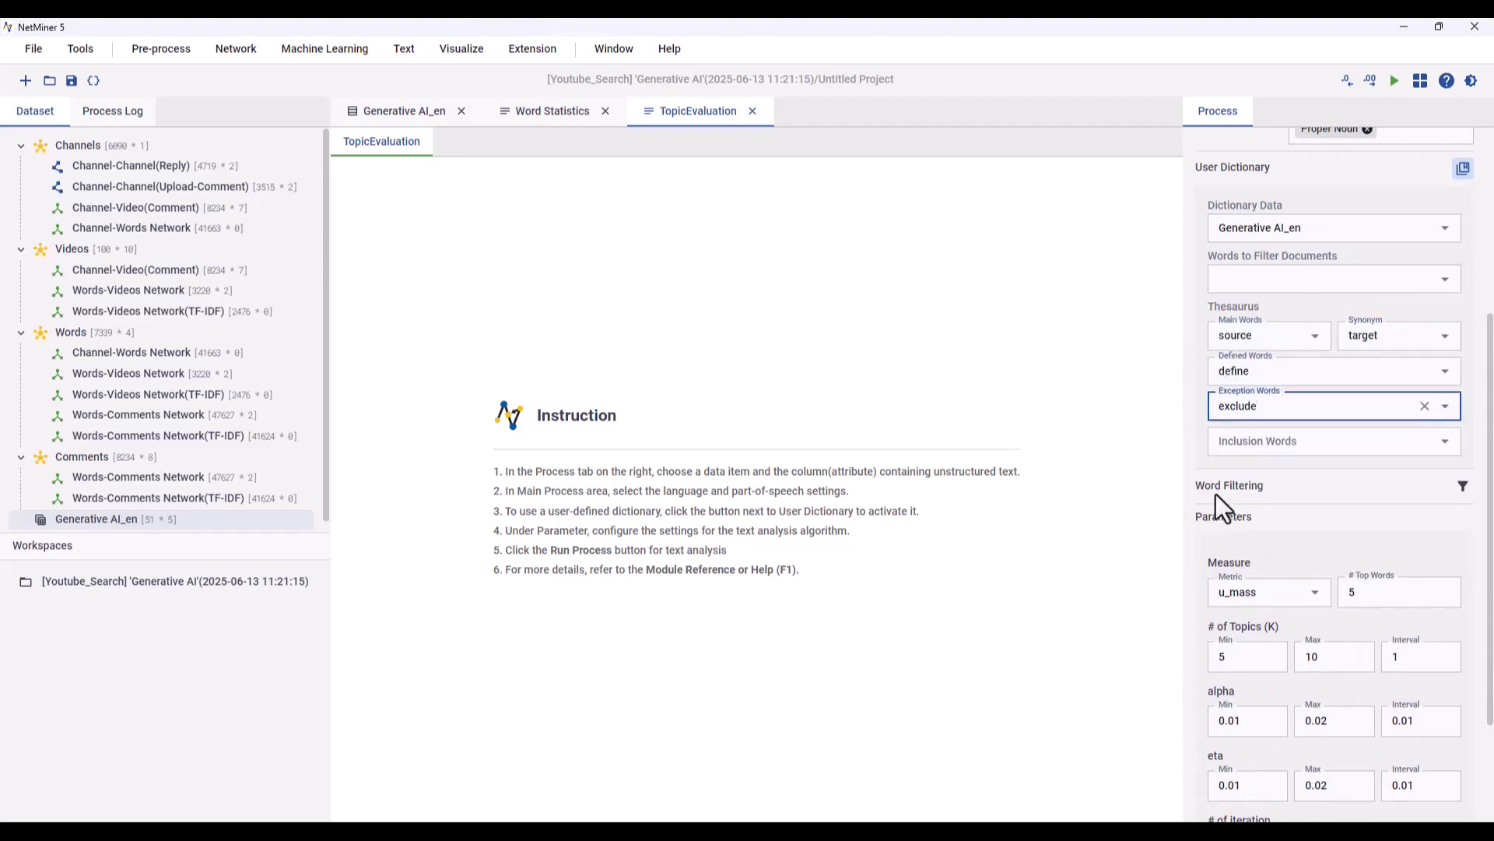
# Step: Enable word filtering for the topic evaluation and set its TF-IDF threshold to 0.5
pyautogui.scroll(-1, 1215, 494)
pyautogui.click(1462, 409)
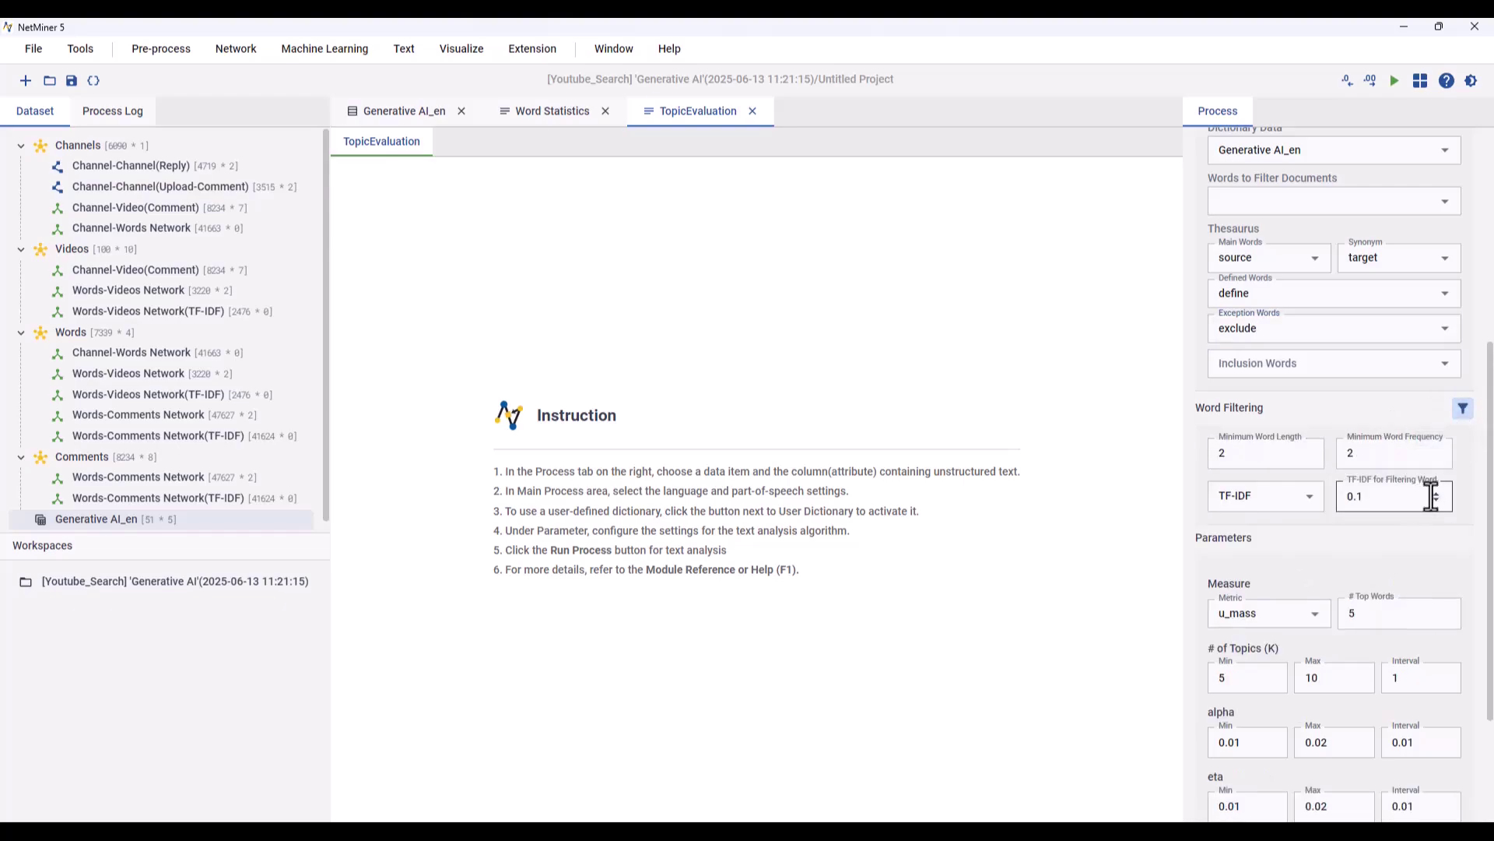
pyautogui.scroll(4, 1432, 495)
pyautogui.scroll(-3, 1432, 544)
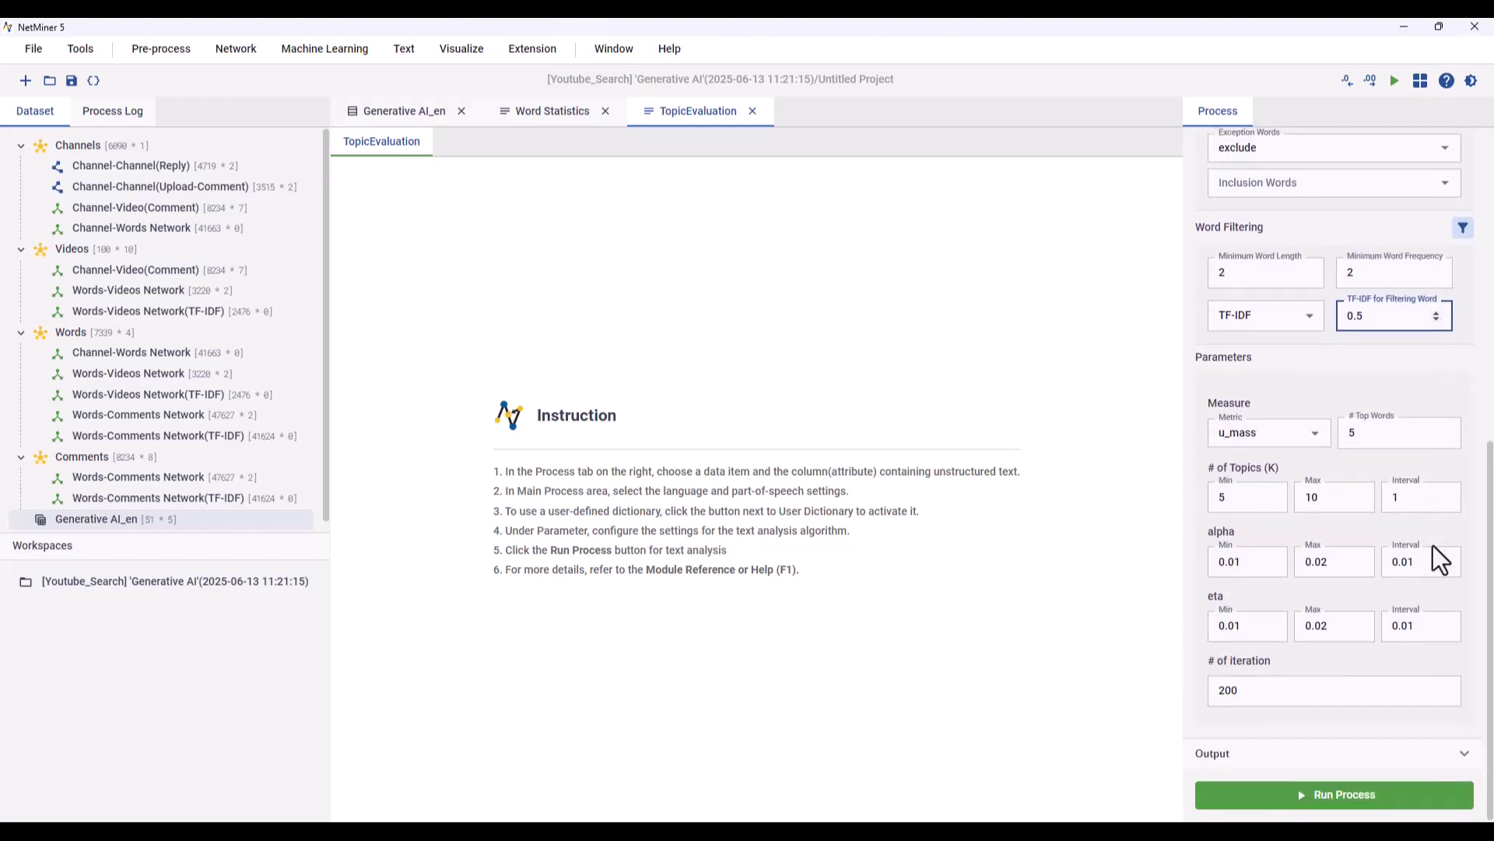
# Step: Keep the u_mass metric, set the topic count range from 3 to 7, and run the topic evaluation
pyautogui.click(1314, 436)
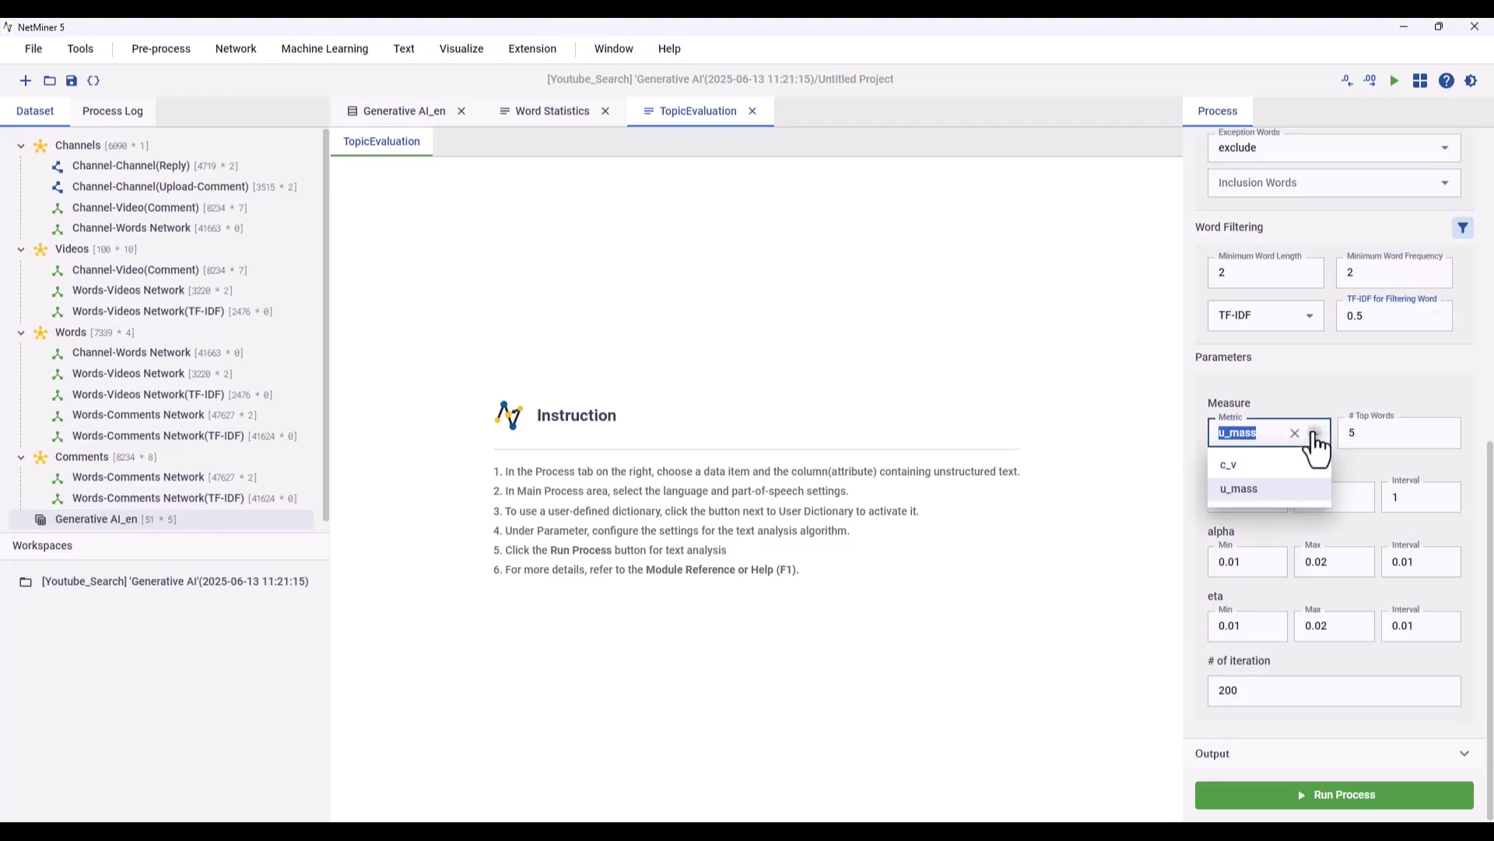
pyautogui.click(1286, 492)
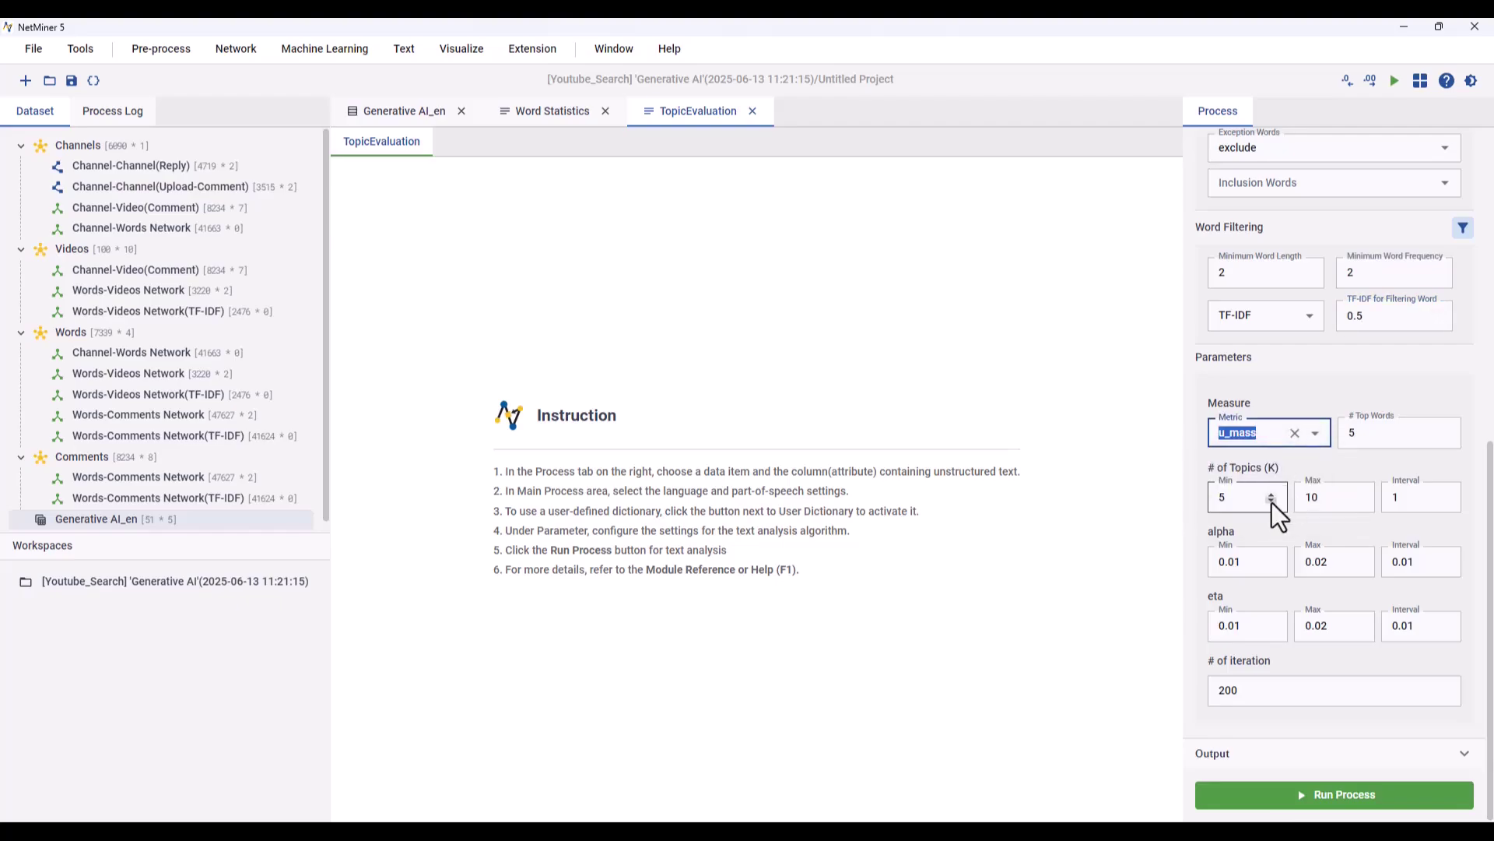
pyautogui.click(1272, 501)
pyautogui.click(1272, 501)
pyautogui.click(1359, 500)
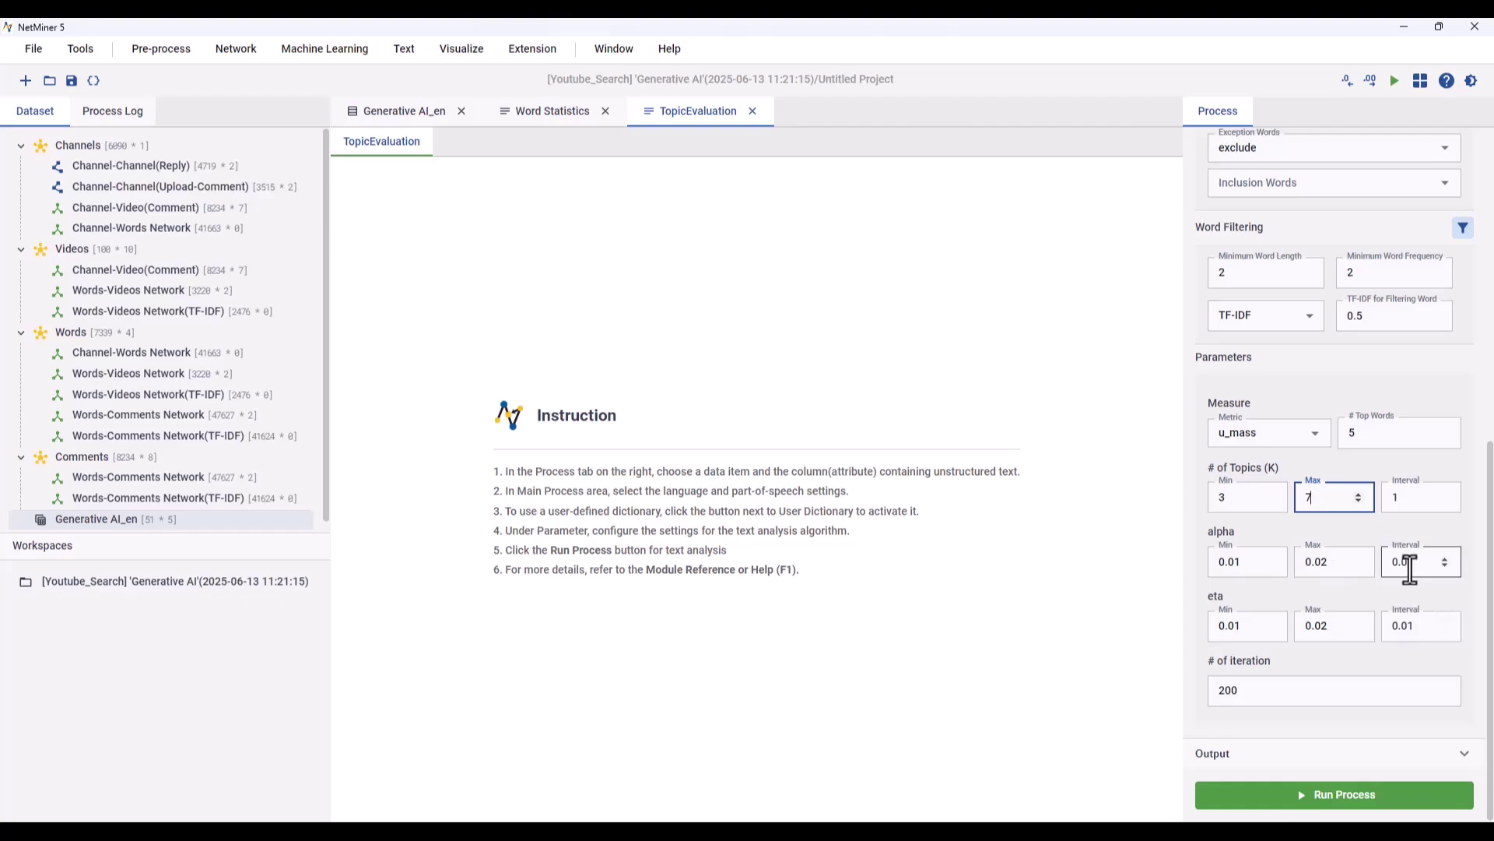
pyautogui.click(1339, 797)
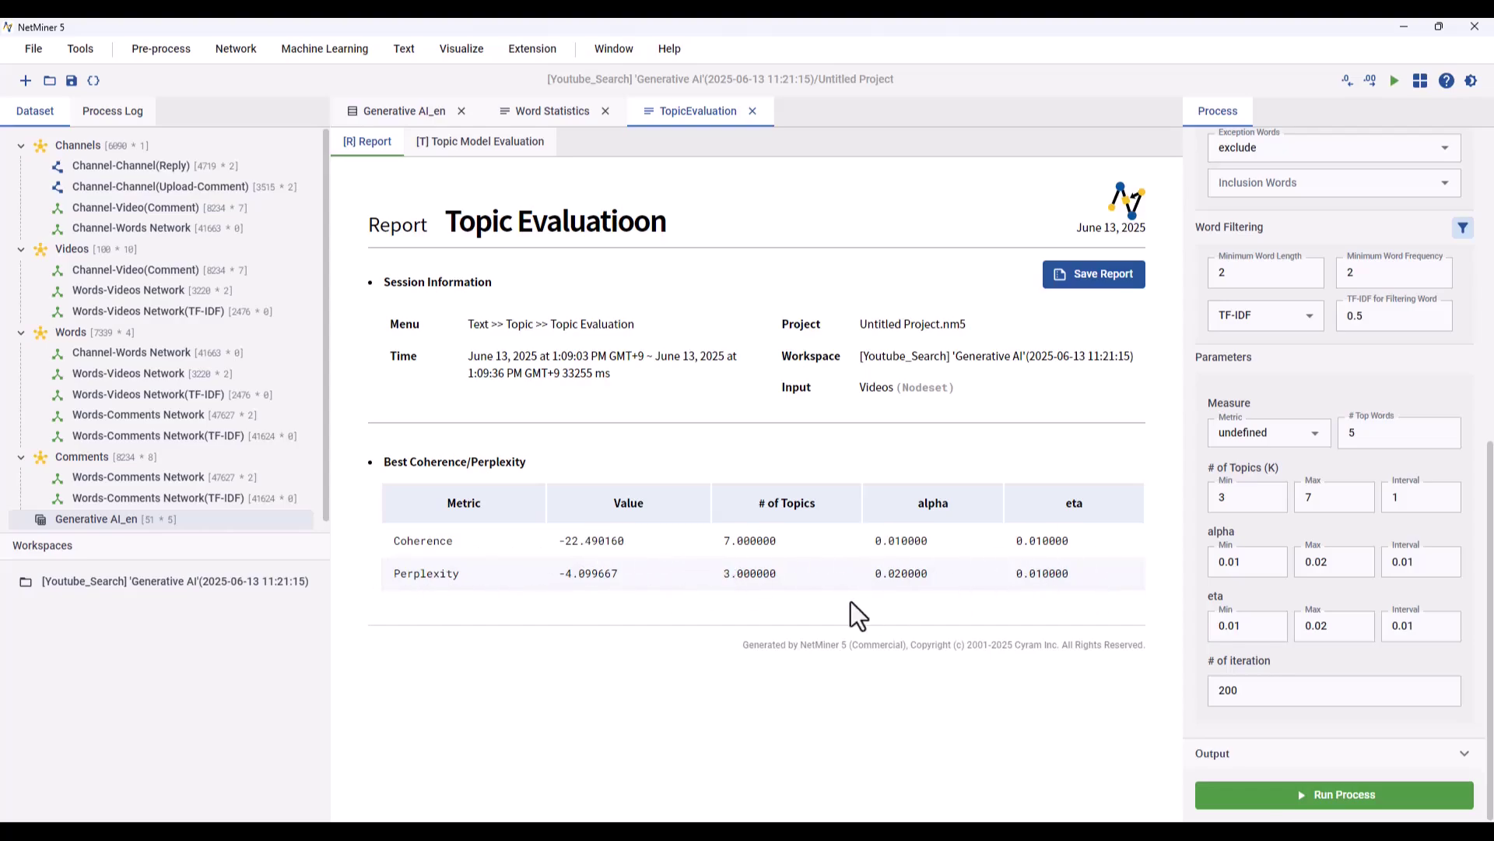
# Step: Start an LDA topic analysis and set its data item to Videos
pyautogui.click(404, 49)
pyautogui.moveTo(409, 102)
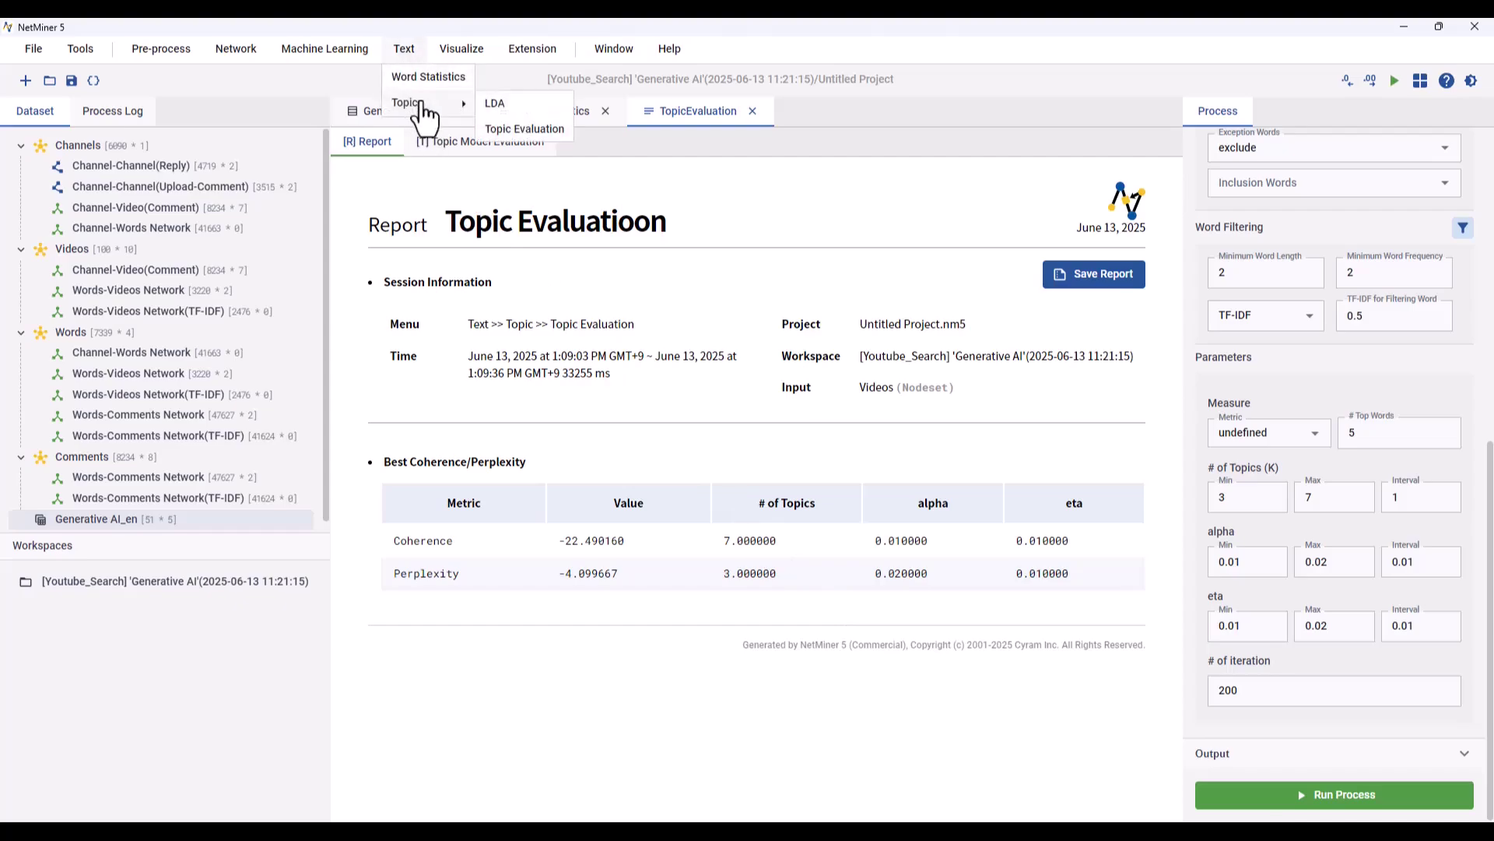
pyautogui.click(506, 104)
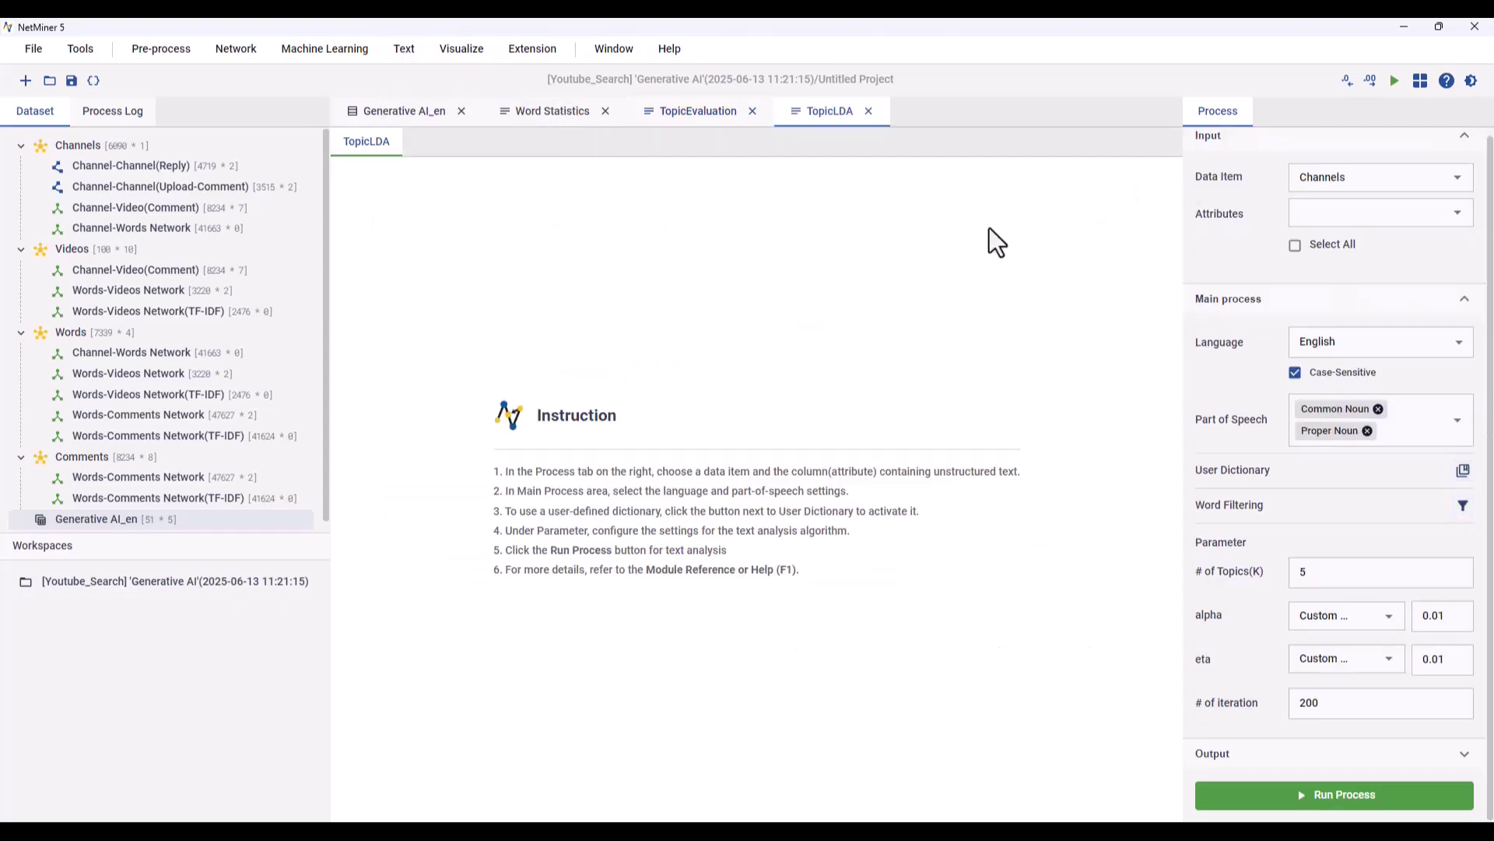
pyautogui.click(1401, 184)
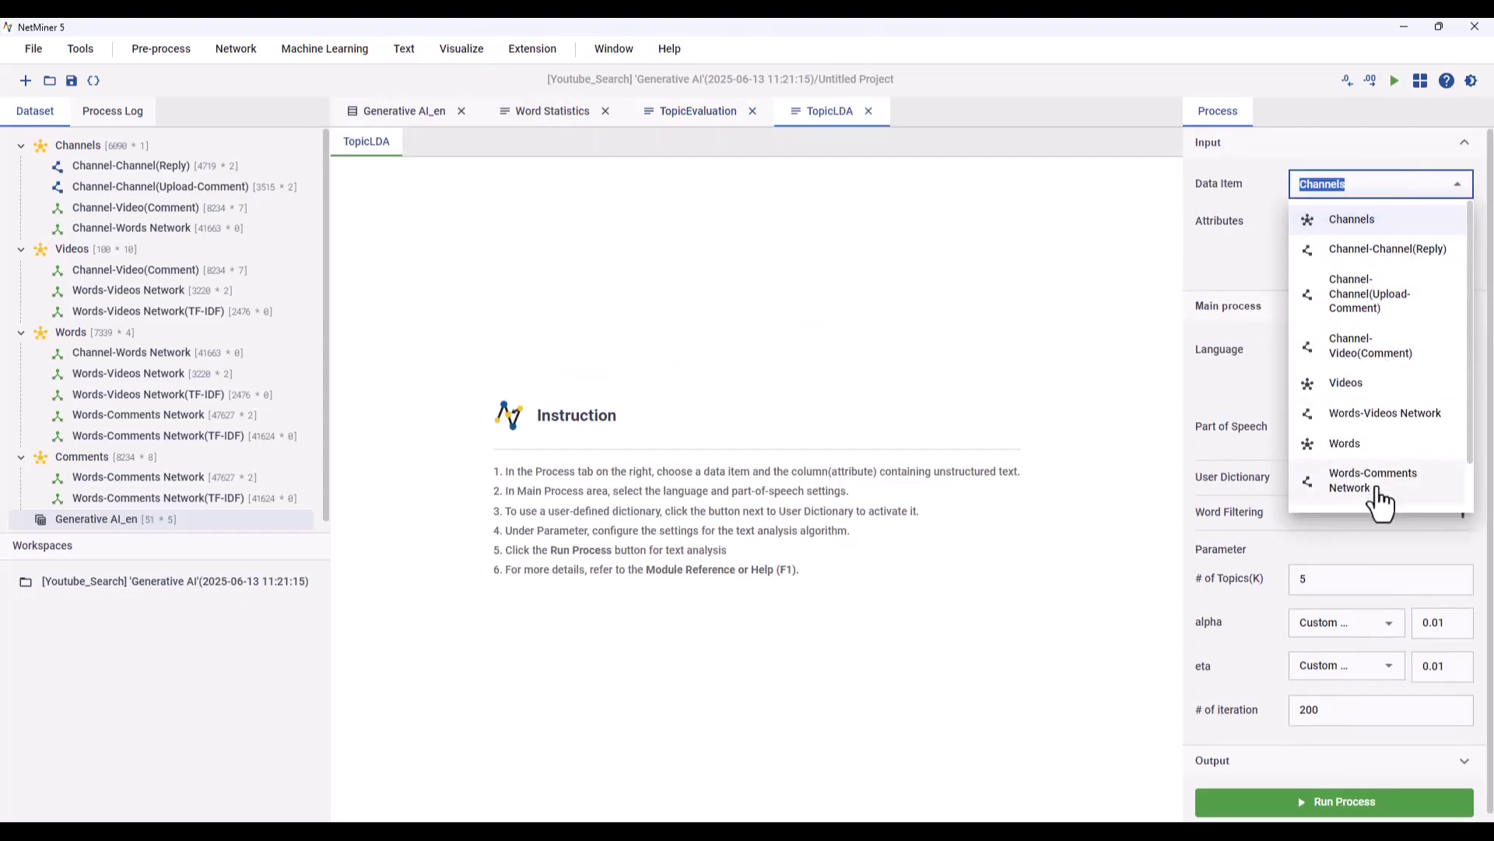
pyautogui.click(1345, 383)
# Step: Choose Title and Full Text as the text attributes for the LDA analysis
pyautogui.click(1352, 220)
pyautogui.click(1334, 256)
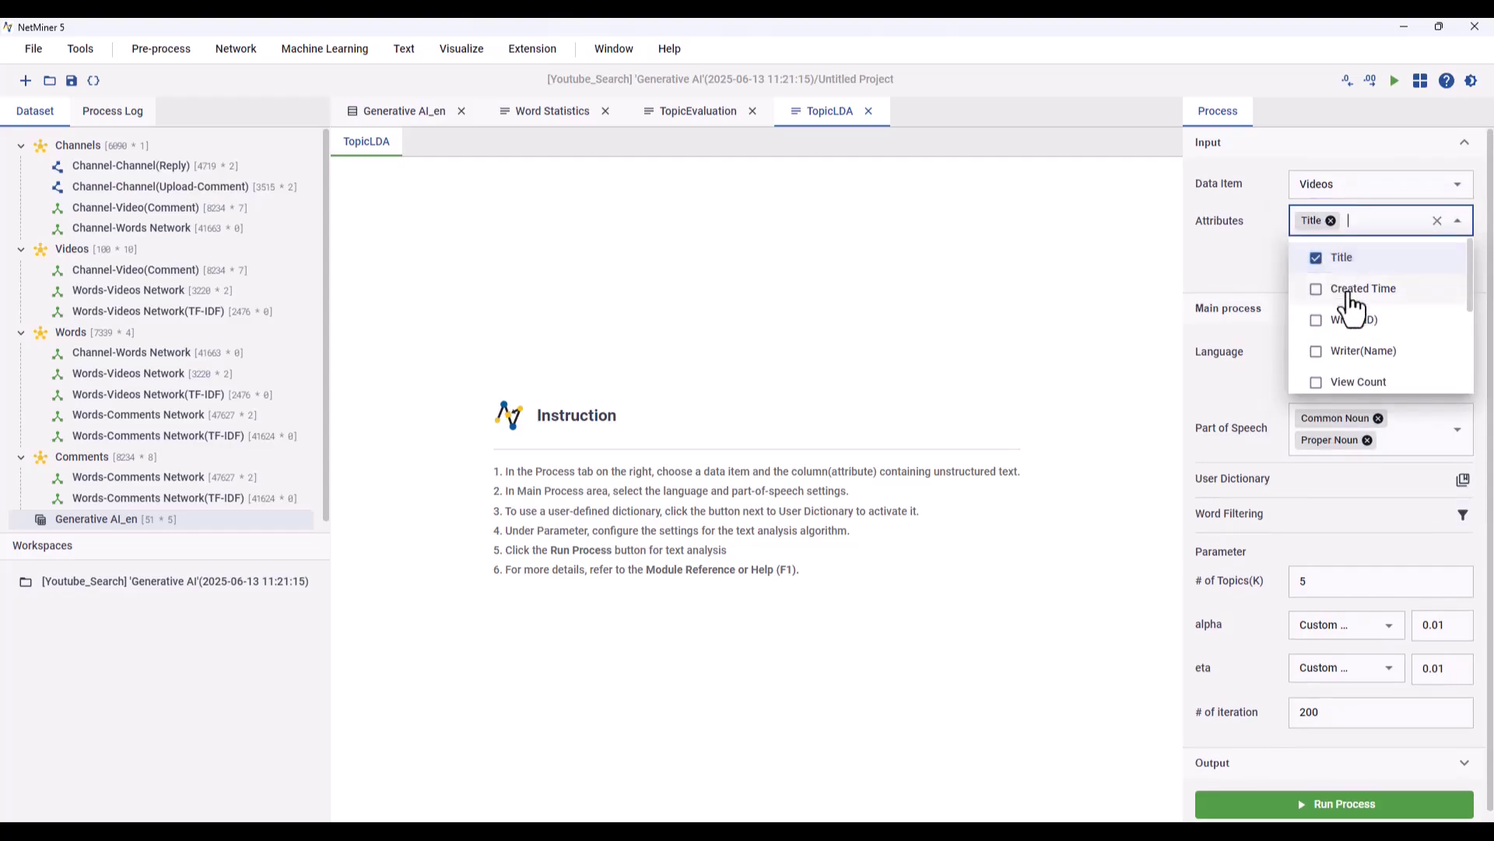
pyautogui.scroll(-3, 1354, 373)
pyautogui.click(1352, 373)
pyautogui.click(1257, 273)
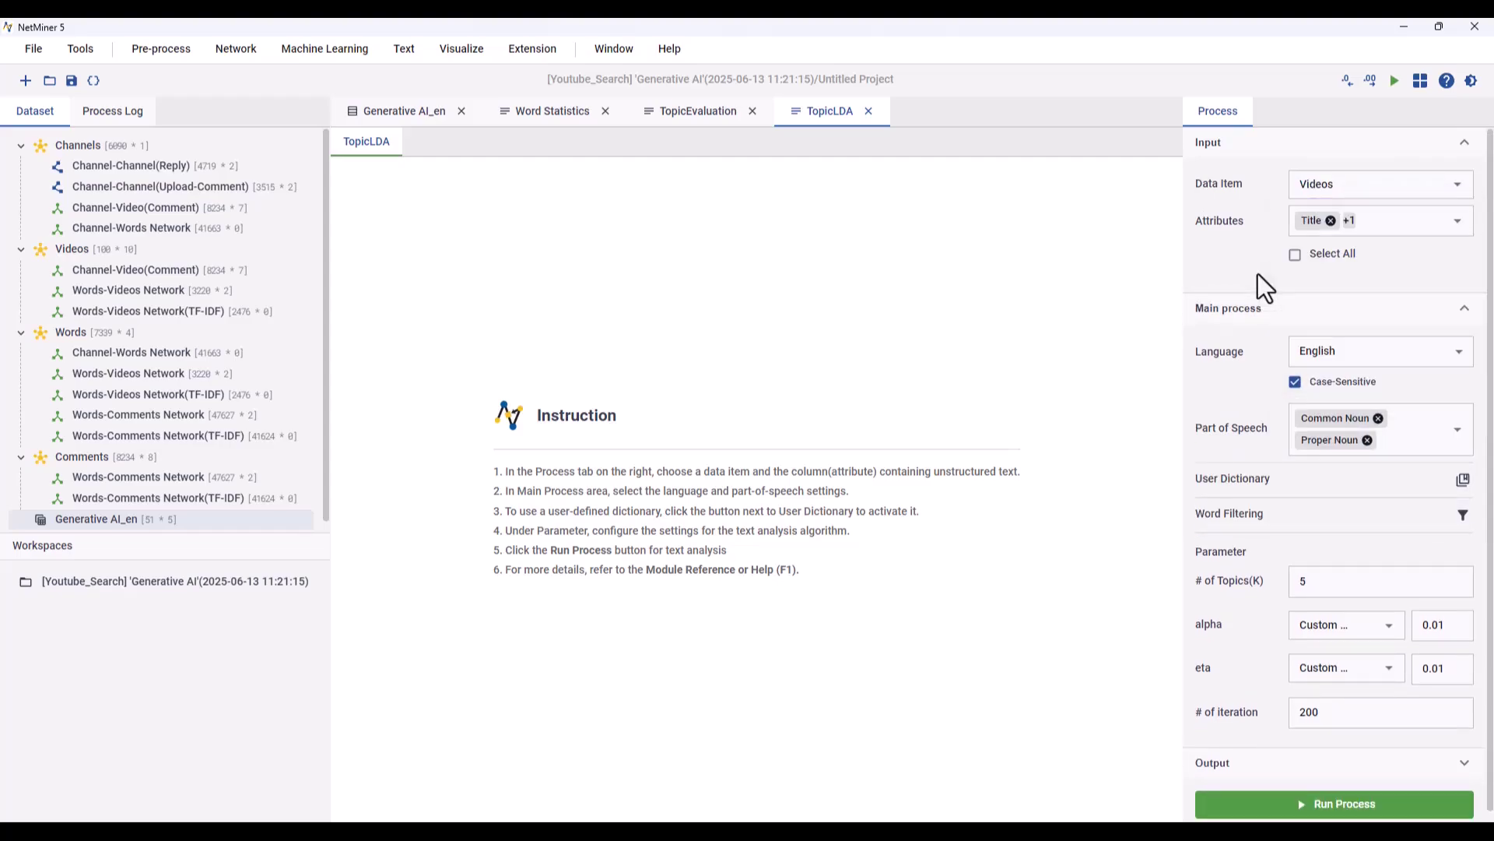
# Step: Check the LDA language, case-sensitivity and part-of-speech options, keeping English, case-sensitive, Common Noun and Proper Noun
pyautogui.click(1436, 360)
pyautogui.click(1323, 381)
pyautogui.click(1296, 381)
pyautogui.click(1447, 442)
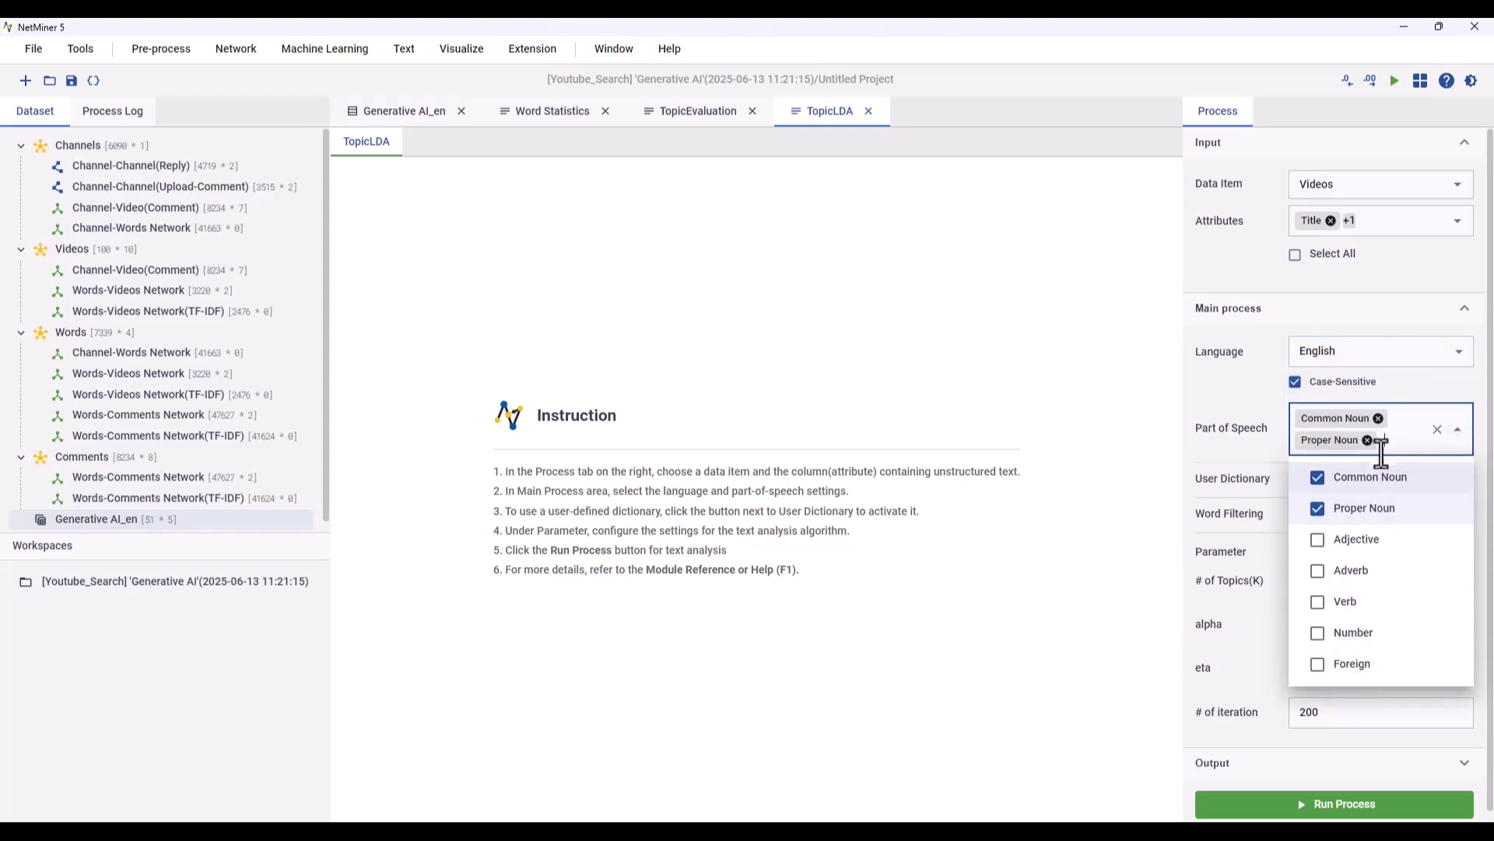
pyautogui.click(1458, 436)
# Step: Enable the user dictionary for the LDA analysis and set Generative AI_en as its dictionary data
pyautogui.click(1464, 479)
pyautogui.scroll(-3, 1440, 491)
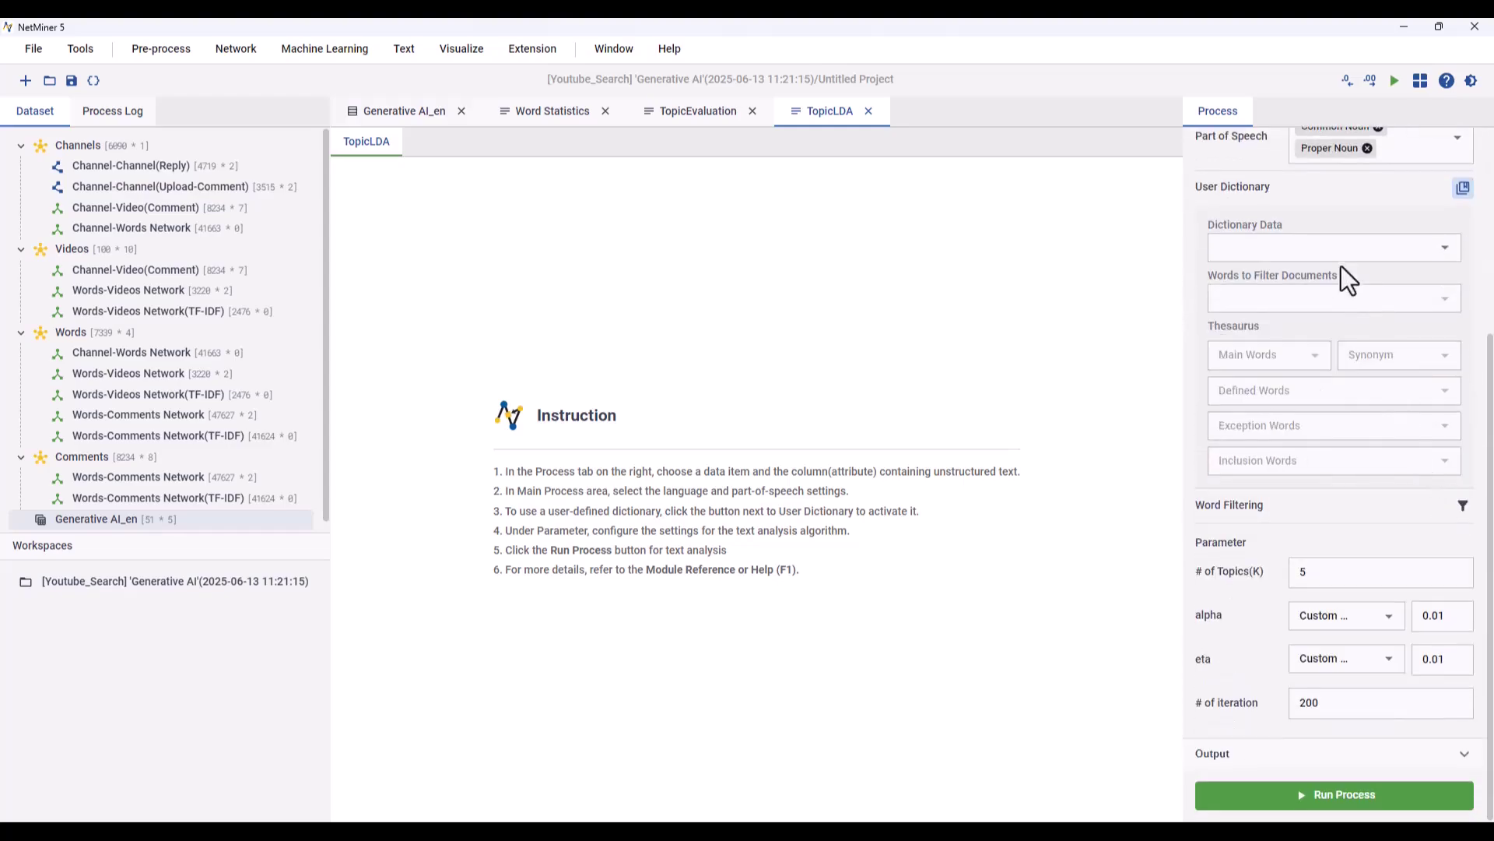
pyautogui.click(1323, 249)
pyautogui.click(1292, 284)
# Step: Map the LDA dictionary columns: main words to source, synonym to target, defined words to define, and exception words to exclude
pyautogui.click(1268, 355)
pyautogui.click(1311, 385)
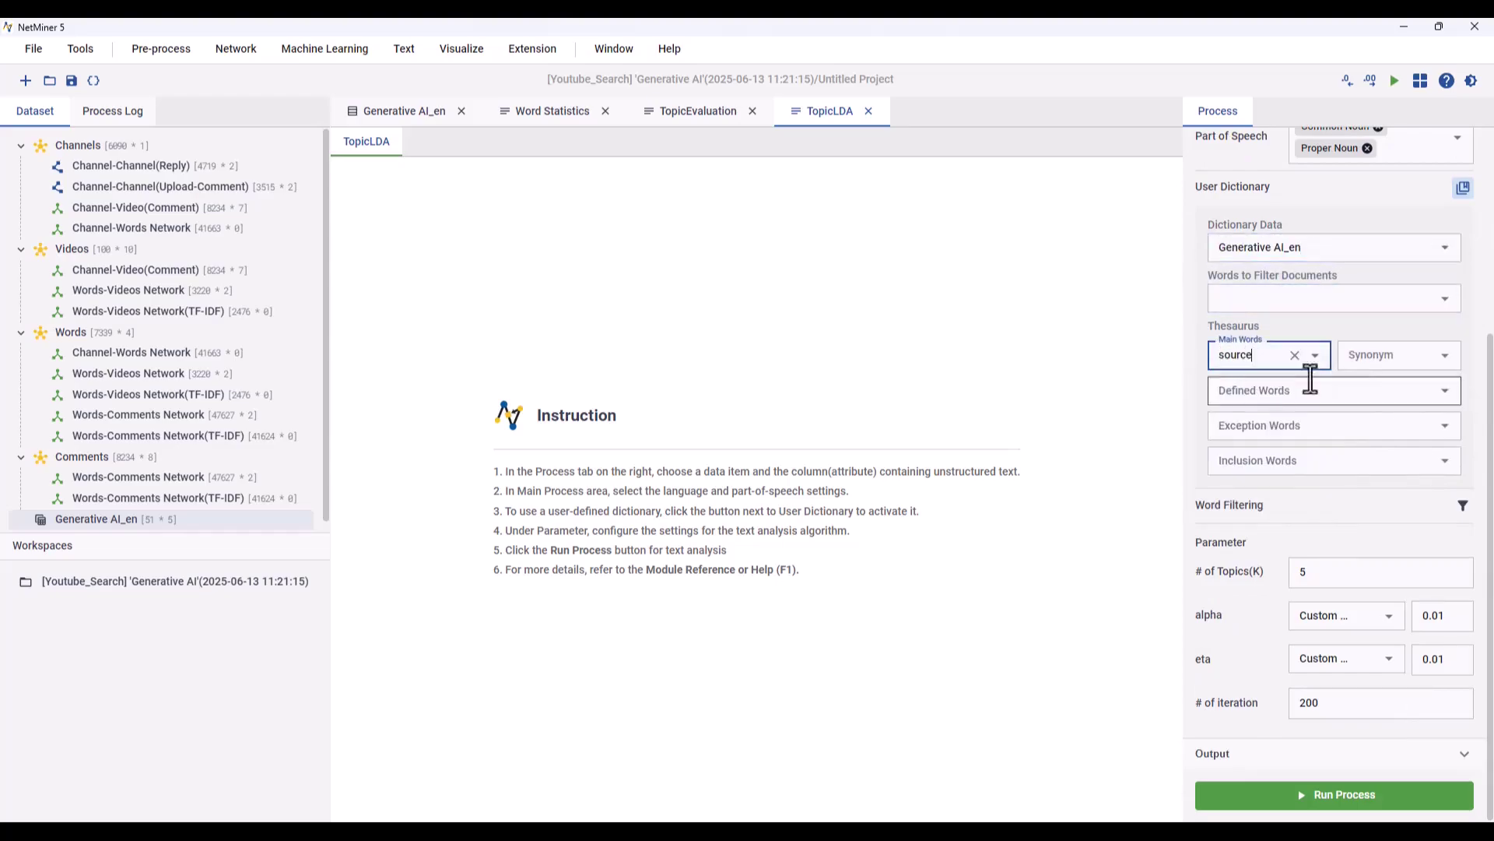
pyautogui.click(1393, 355)
pyautogui.click(1370, 413)
pyautogui.click(1294, 389)
pyautogui.click(1271, 492)
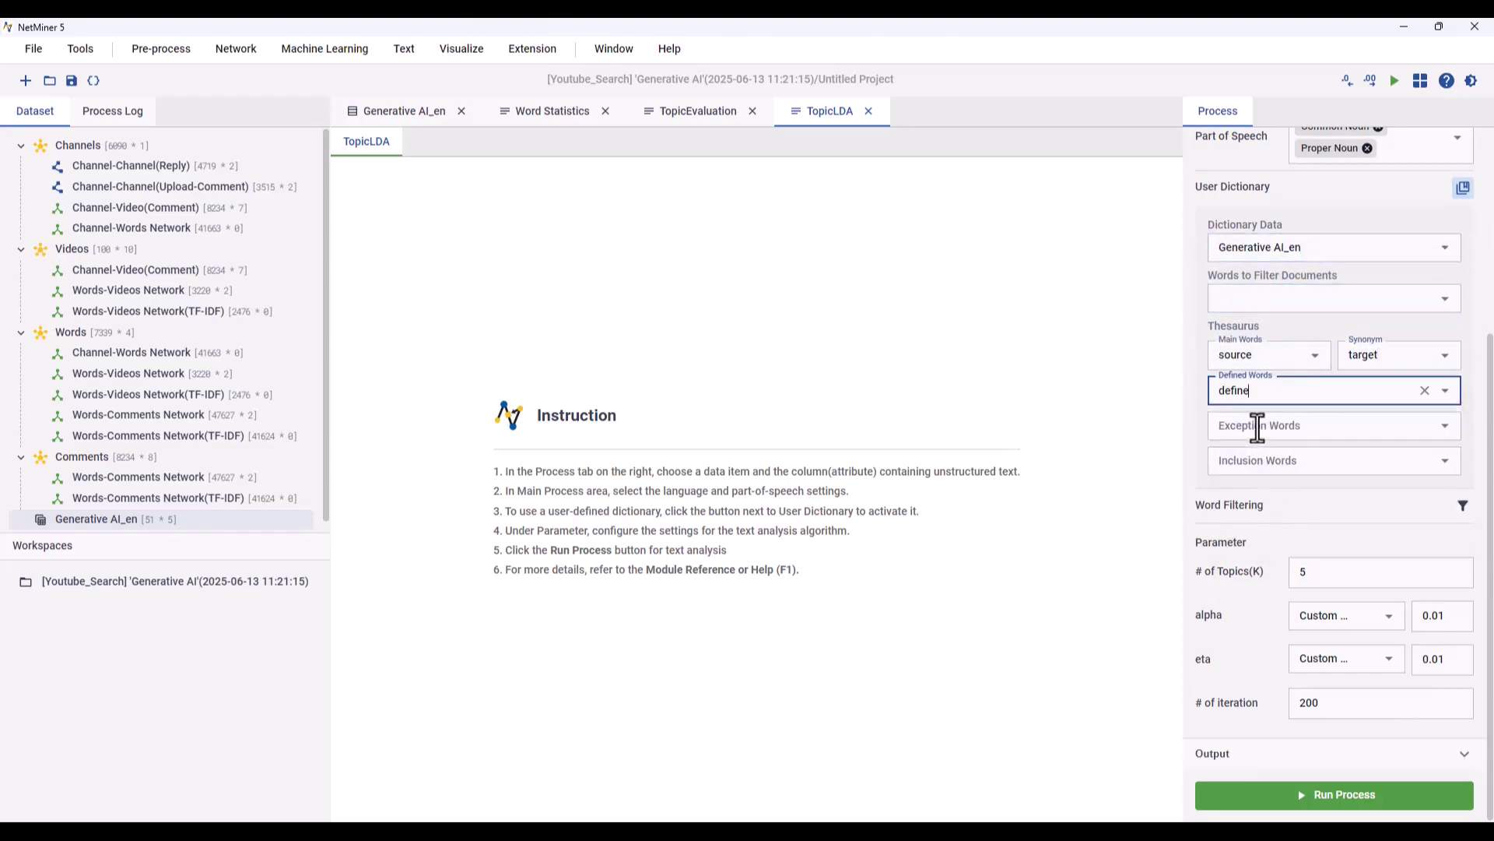
pyautogui.click(1258, 425)
pyautogui.click(1276, 551)
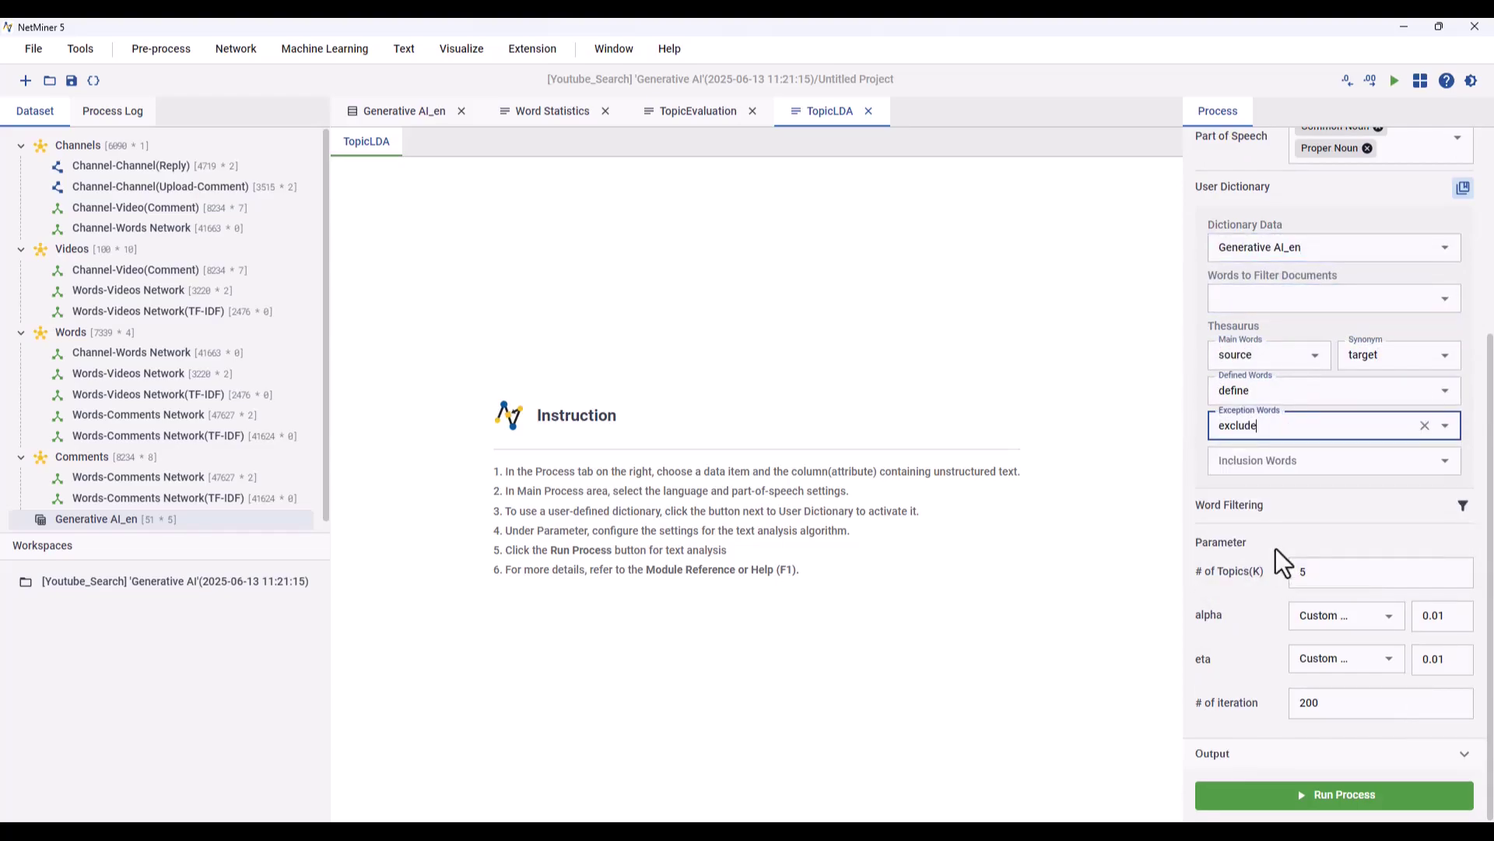
# Step: Enable word filtering for the LDA analysis and set its TF-IDF threshold to 0.5
pyautogui.click(1462, 505)
pyautogui.scroll(-1, 1441, 506)
pyautogui.click(1437, 492)
pyautogui.click(1437, 492)
pyautogui.click(1437, 491)
pyautogui.click(1437, 492)
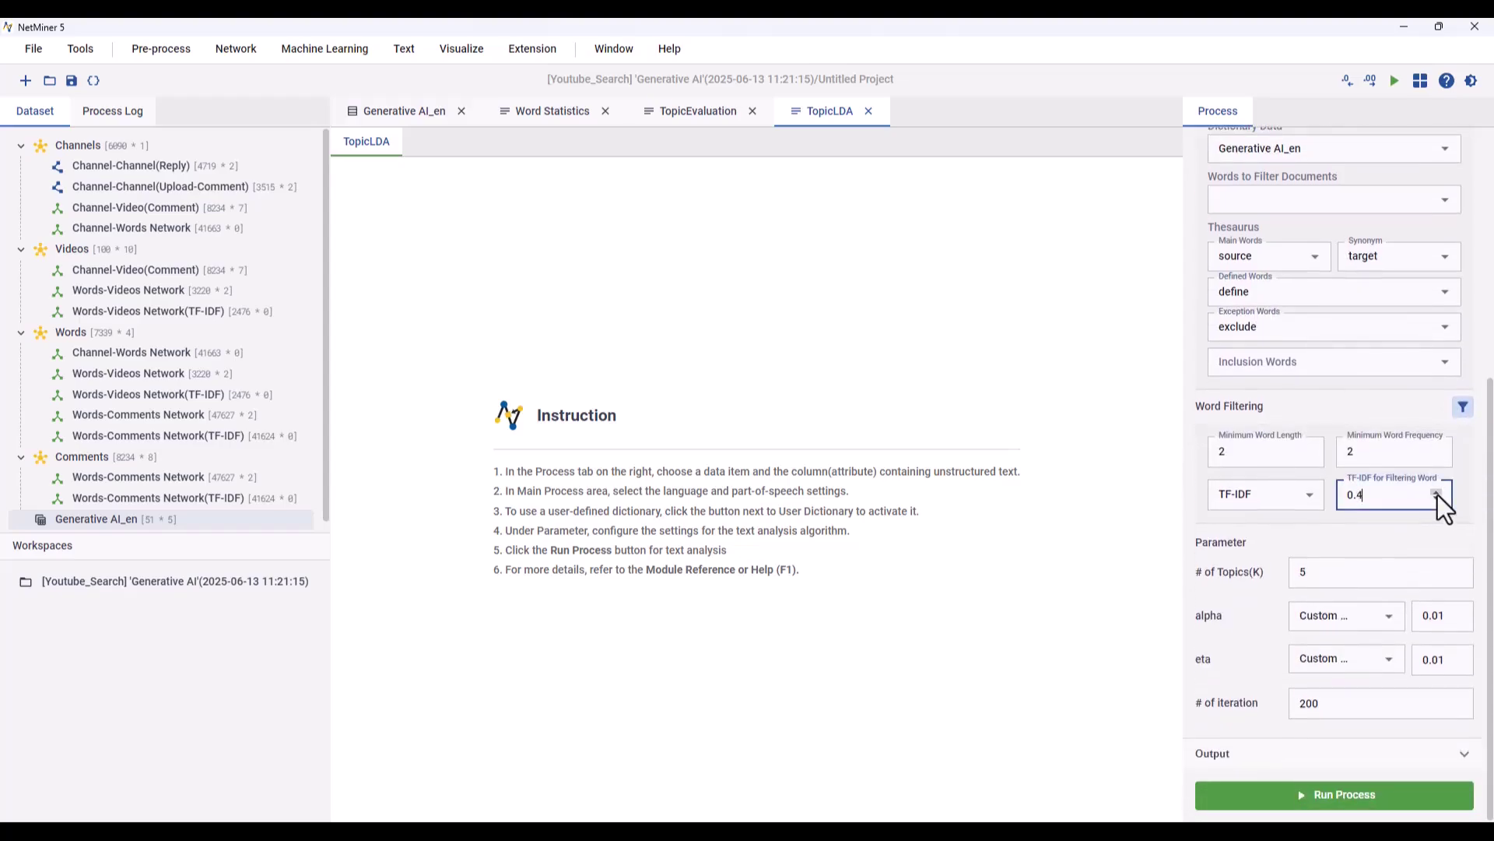
# Step: Set the number of topics to 3 and alpha to 0.02, and run the LDA analysis
pyautogui.click(1457, 576)
pyautogui.click(1457, 576)
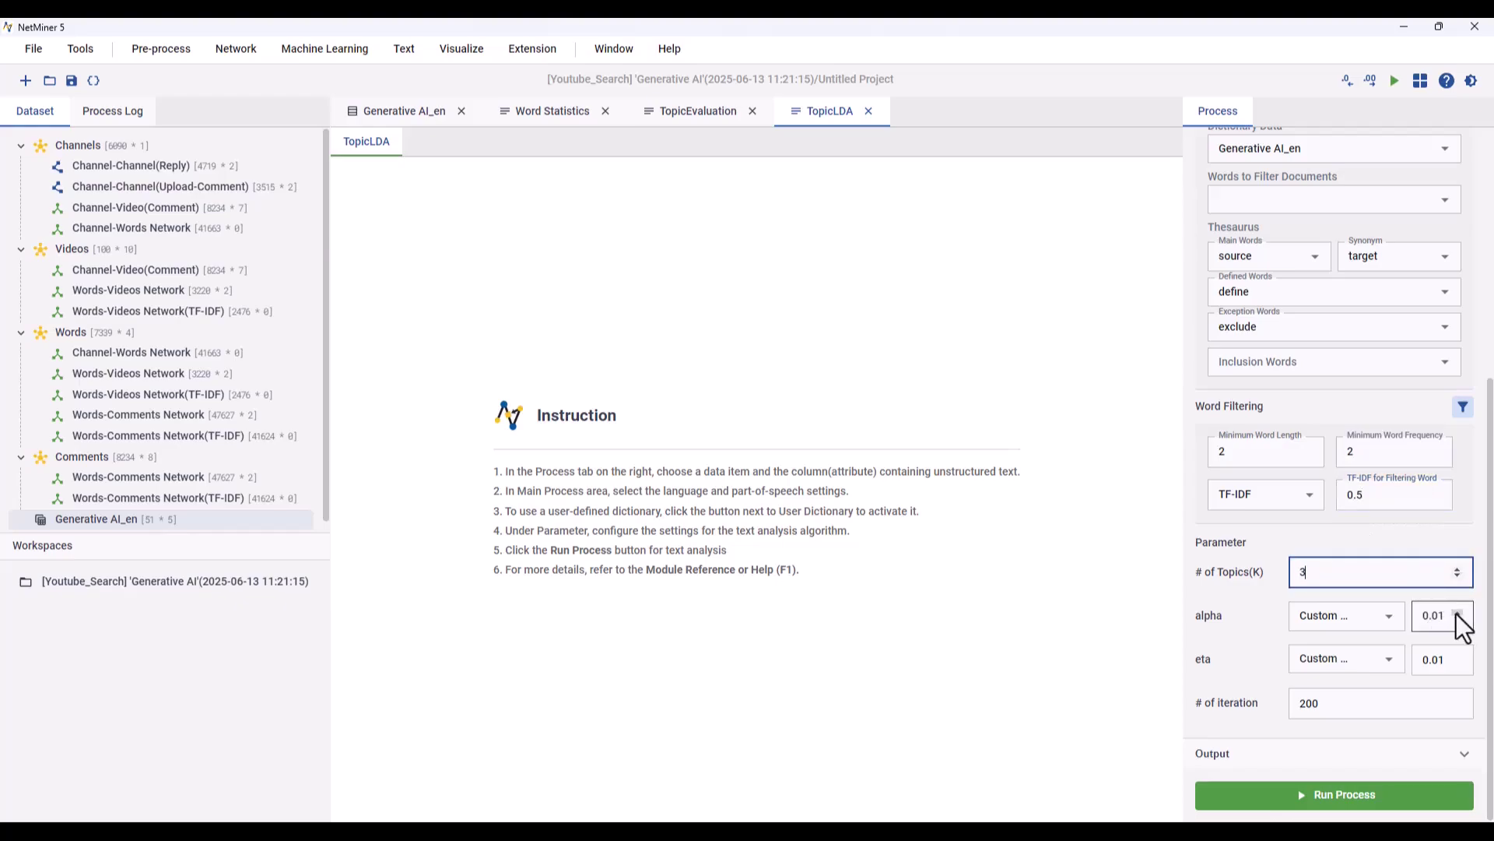
pyautogui.click(1458, 612)
pyautogui.click(1363, 794)
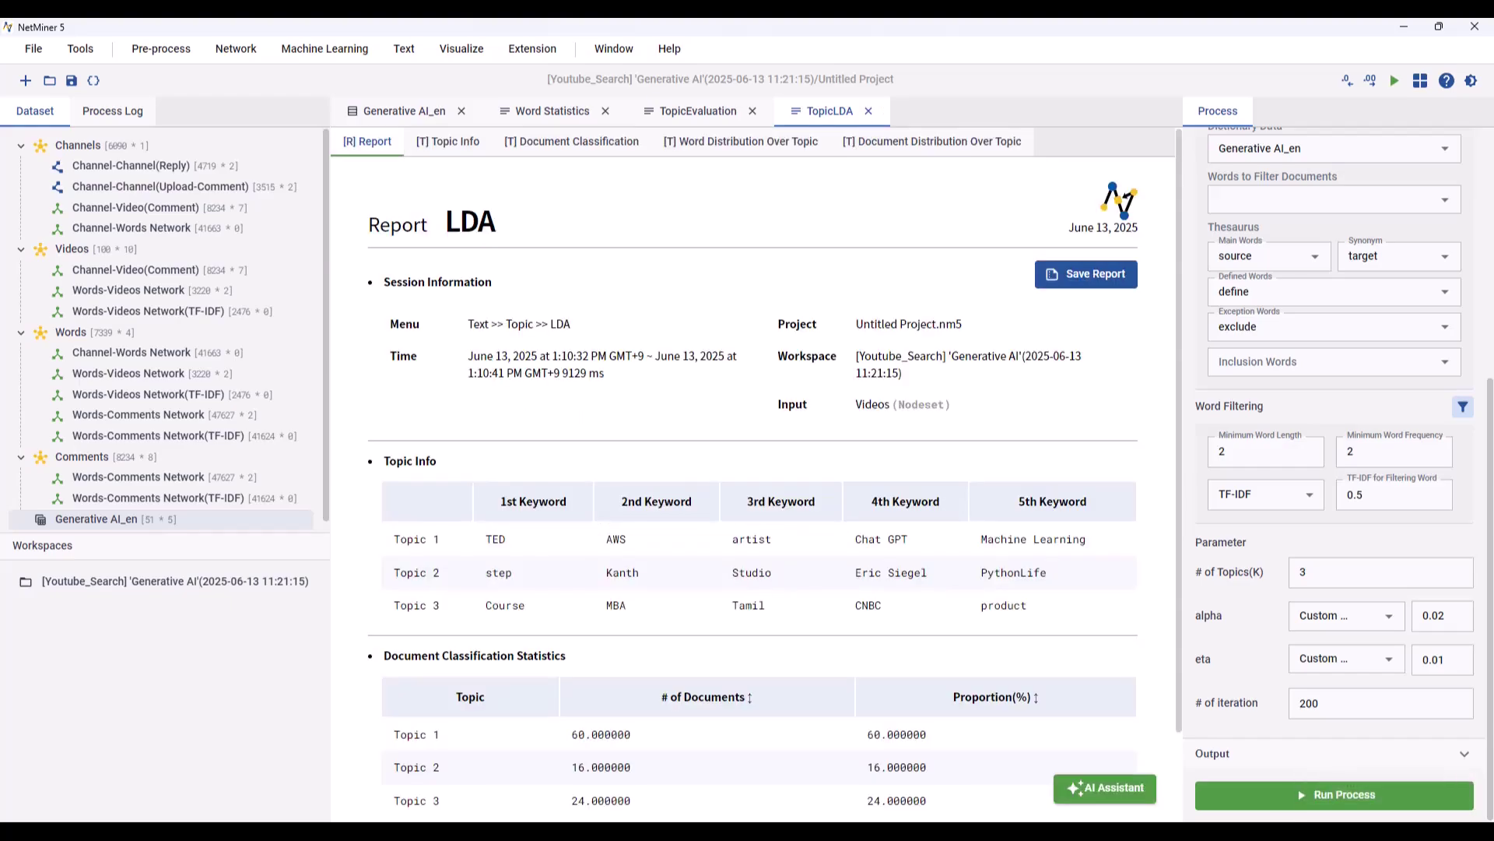
# Step: Review the LDA report's topic keywords and document statistics, and the keyword probabilities in the Topic Info table
pyautogui.scroll(-2, 1049, 362)
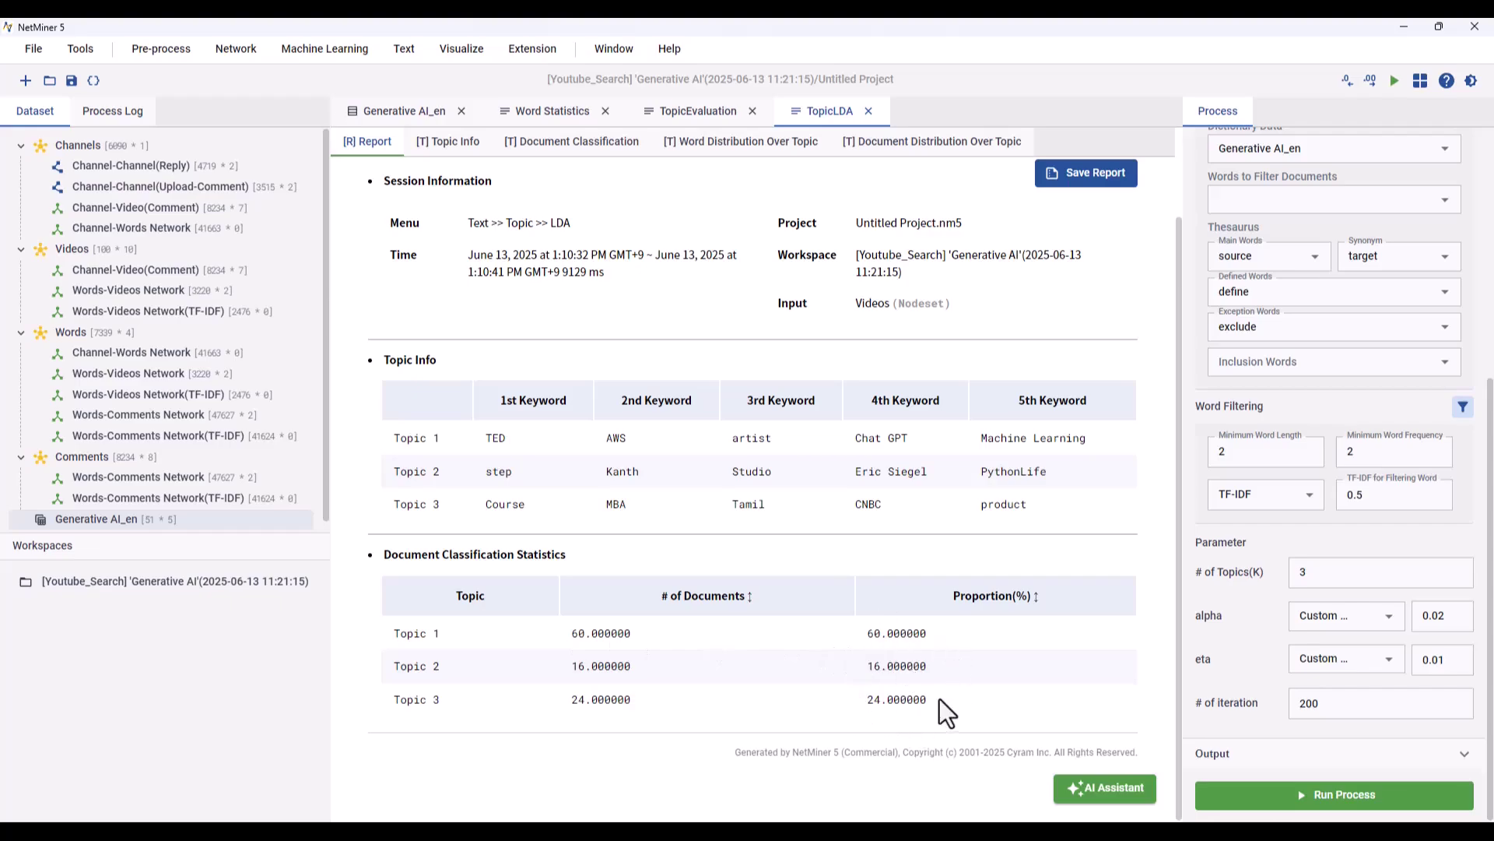
pyautogui.scroll(2, 603, 692)
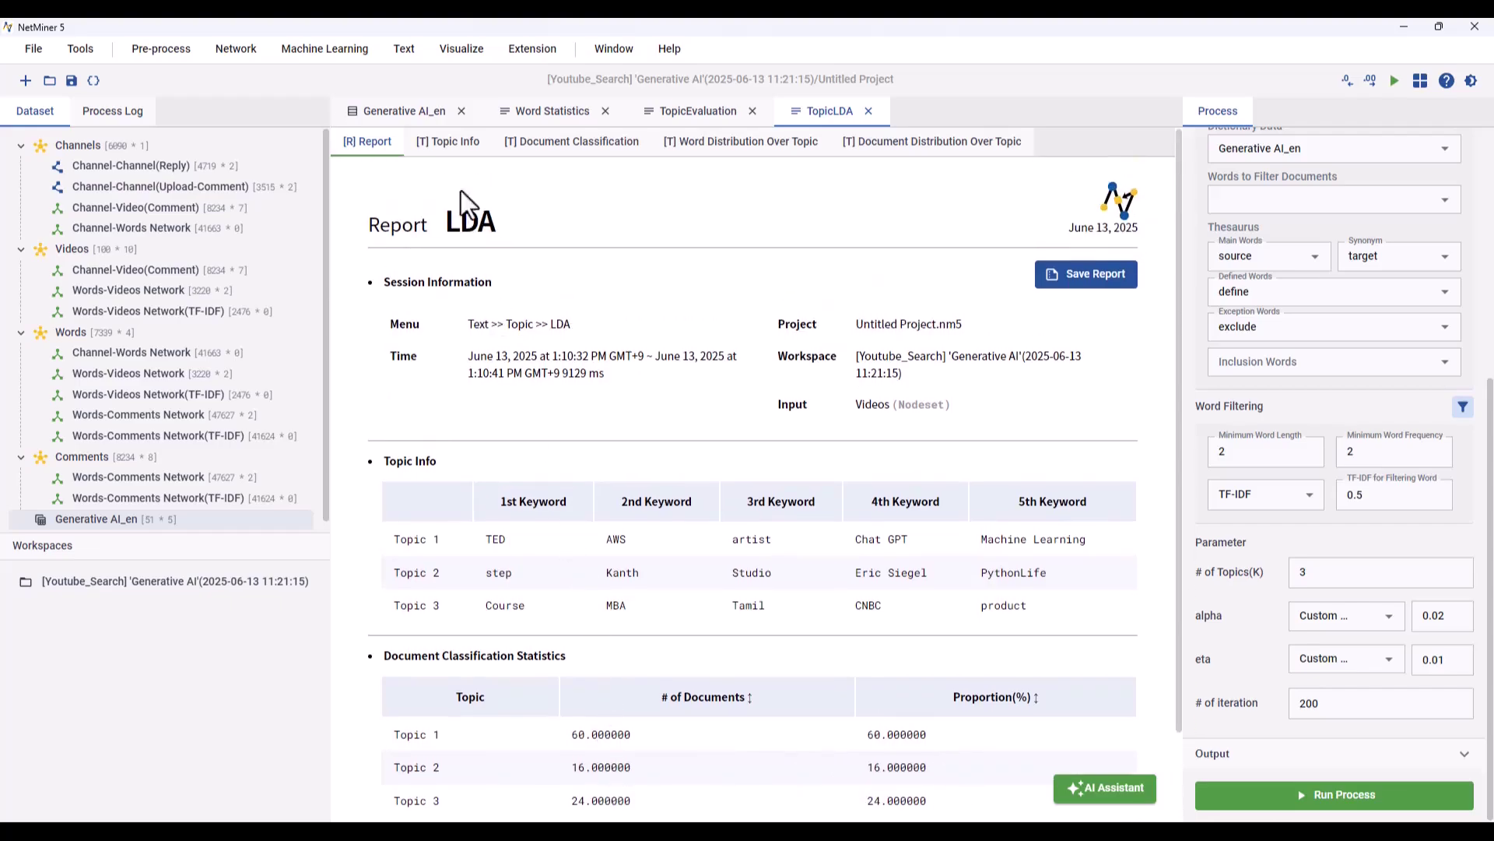
pyautogui.click(453, 152)
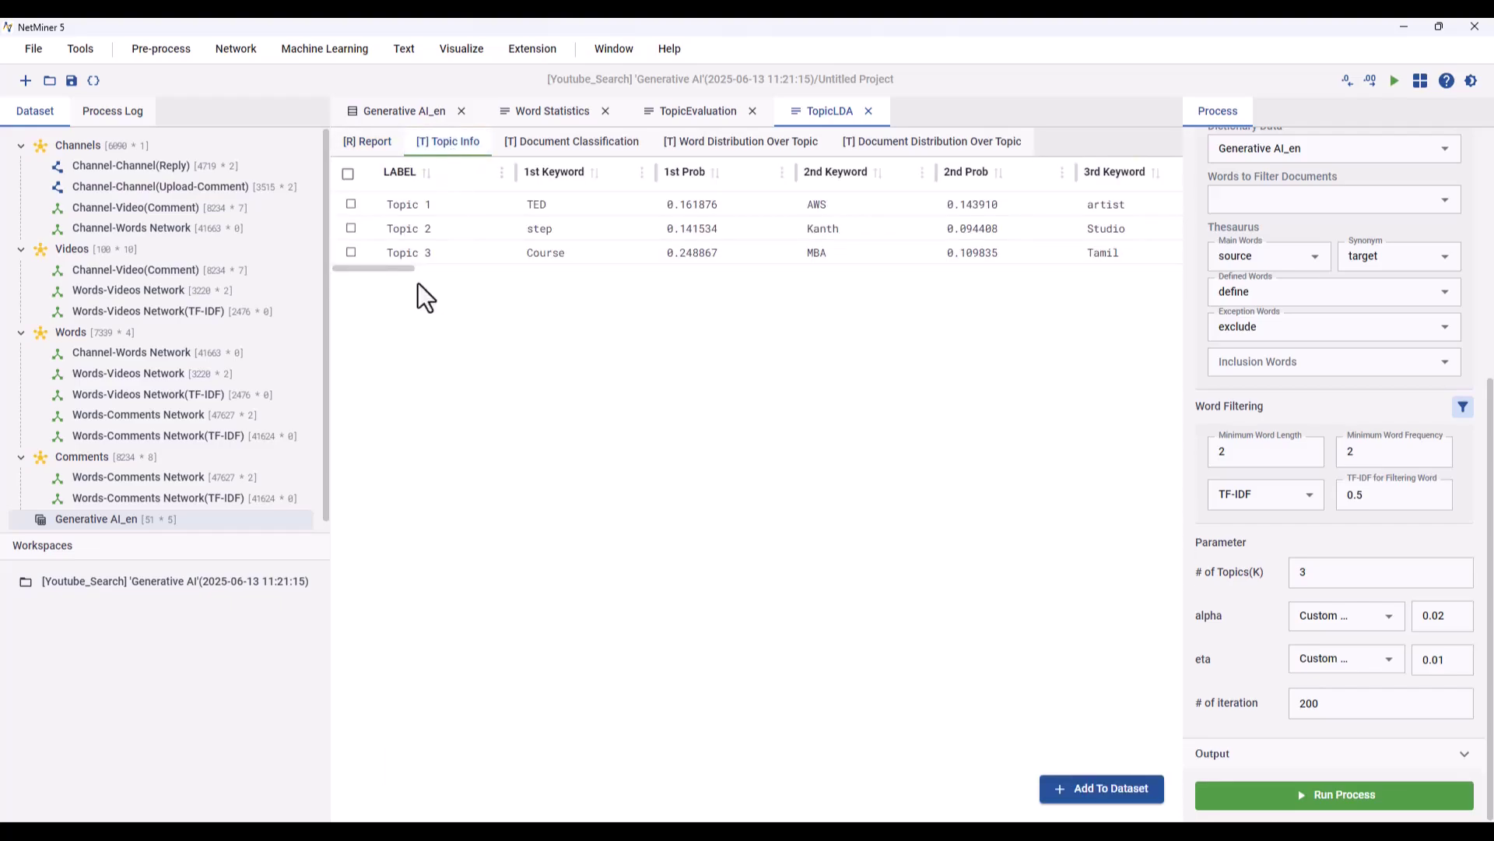
pyautogui.moveTo(377, 268); pyautogui.dragTo(757, 269)
pyautogui.moveTo(449, 268); pyautogui.dragTo(319, 269)
# Step: Examine the Document Classification table for each document's topic probabilities and assigned topics
pyautogui.click(615, 148)
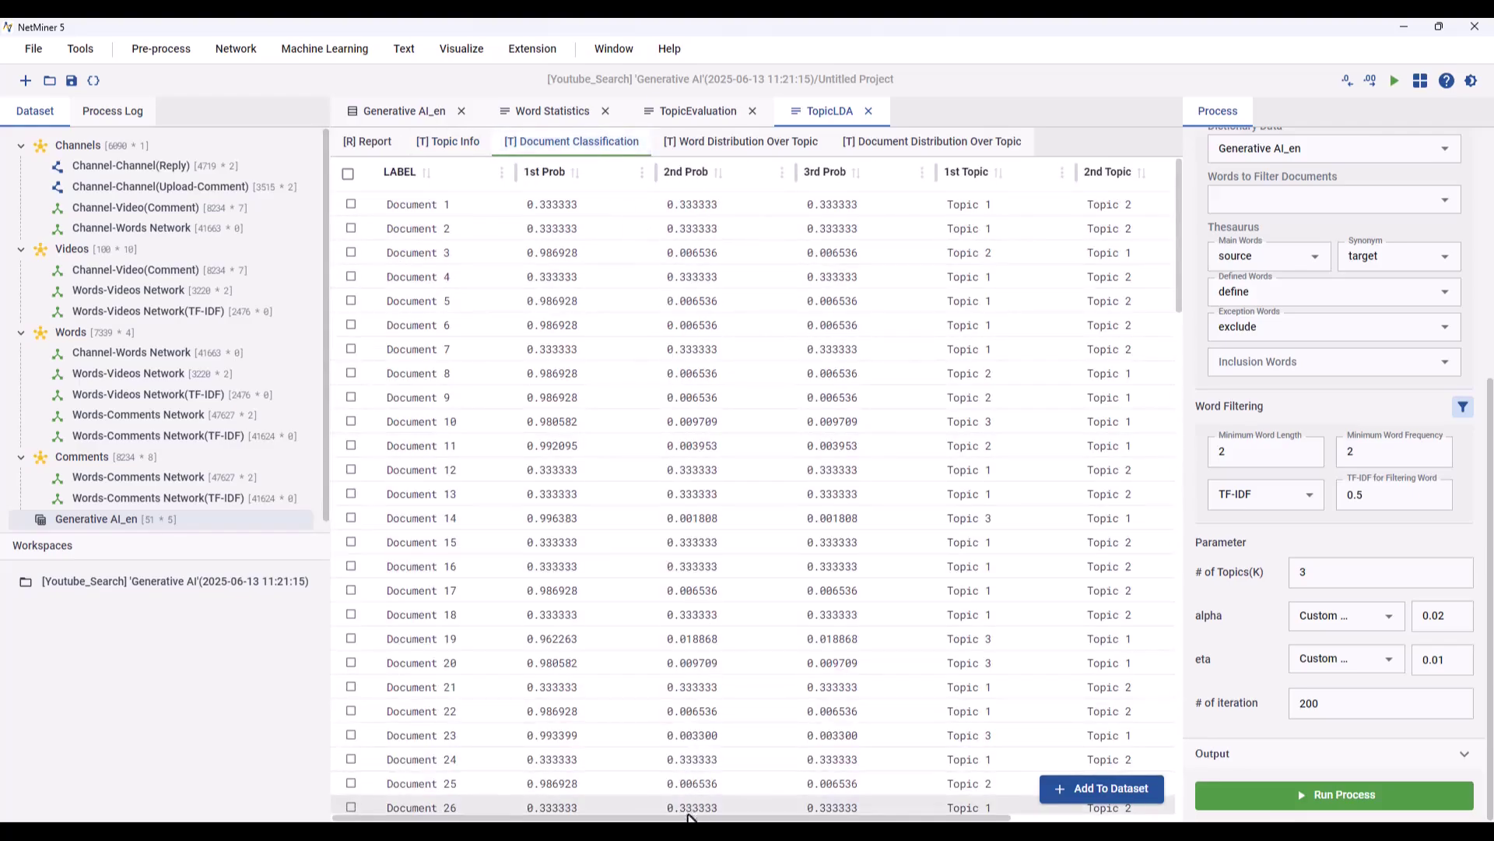
pyautogui.moveTo(743, 817); pyautogui.dragTo(620, 816)
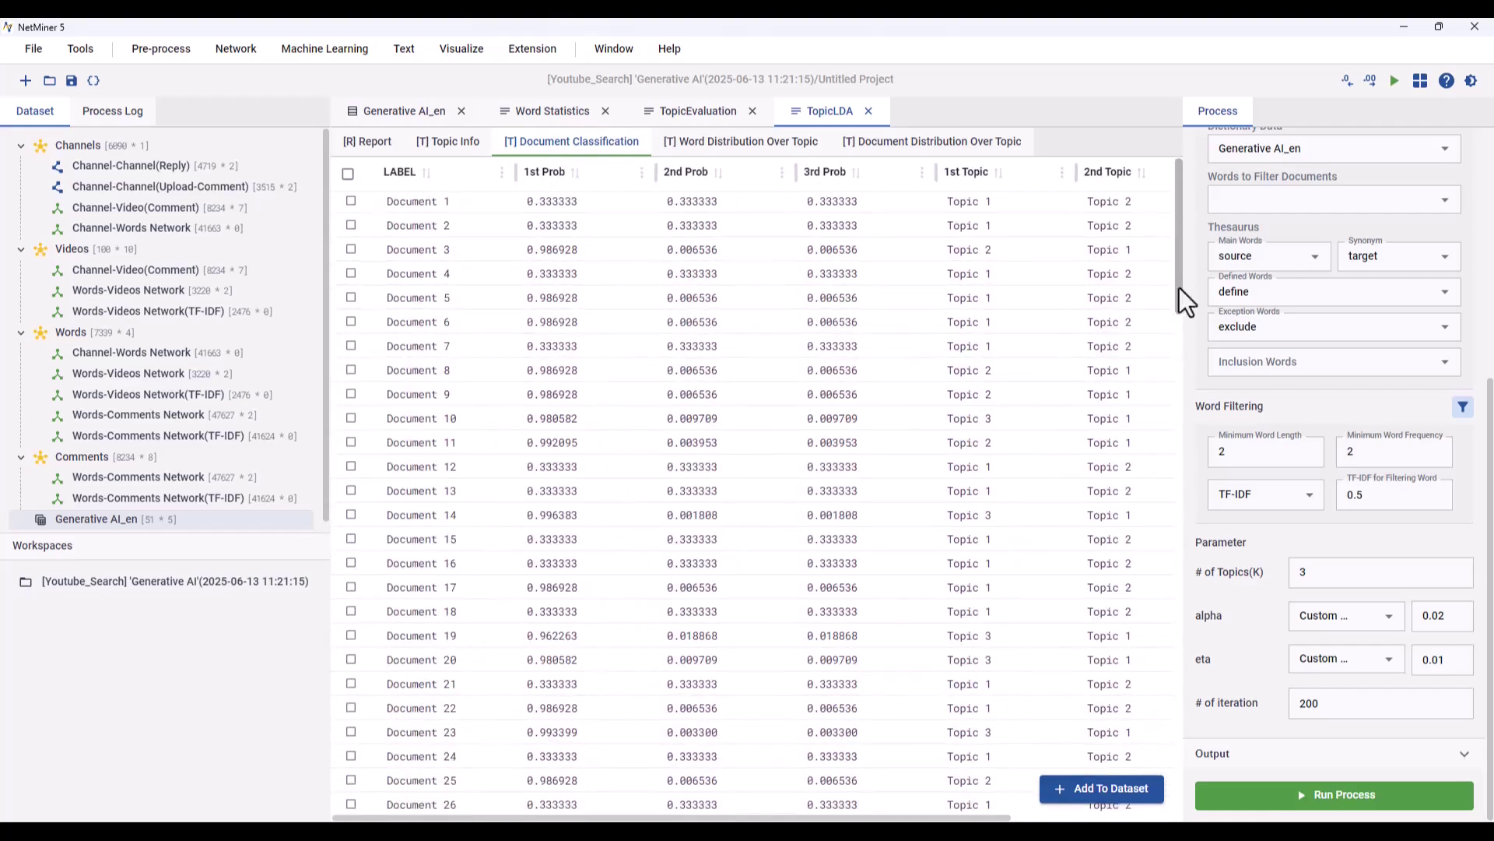
pyautogui.moveTo(1180, 287); pyautogui.dragTo(1155, 774)
pyautogui.moveTo(1179, 579); pyautogui.dragTo(1178, 157)
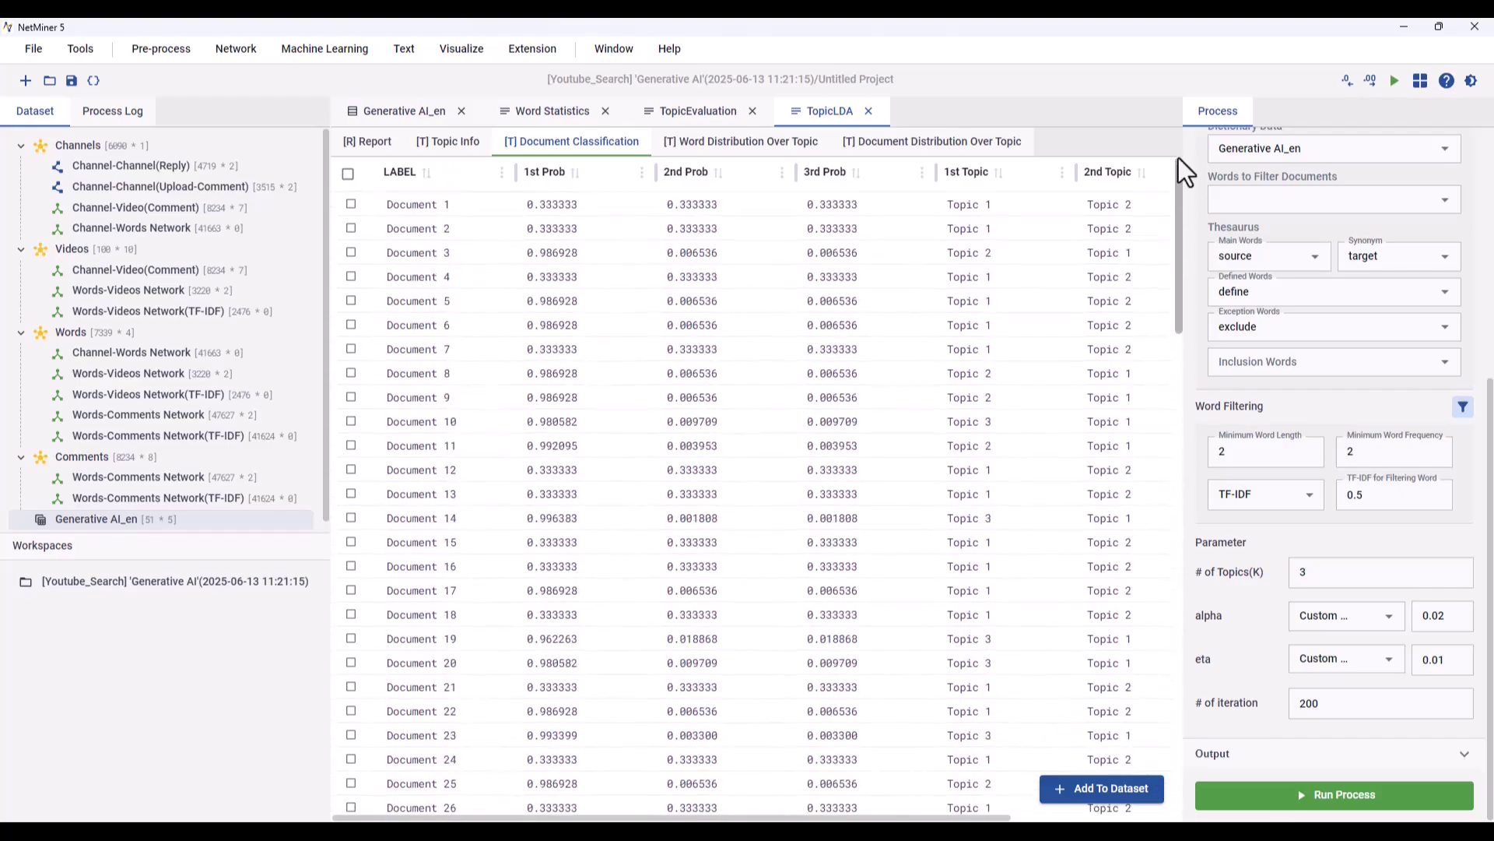
# Step: Examine how words and documents are distributed over the three topics in the two distribution tables
pyautogui.click(756, 145)
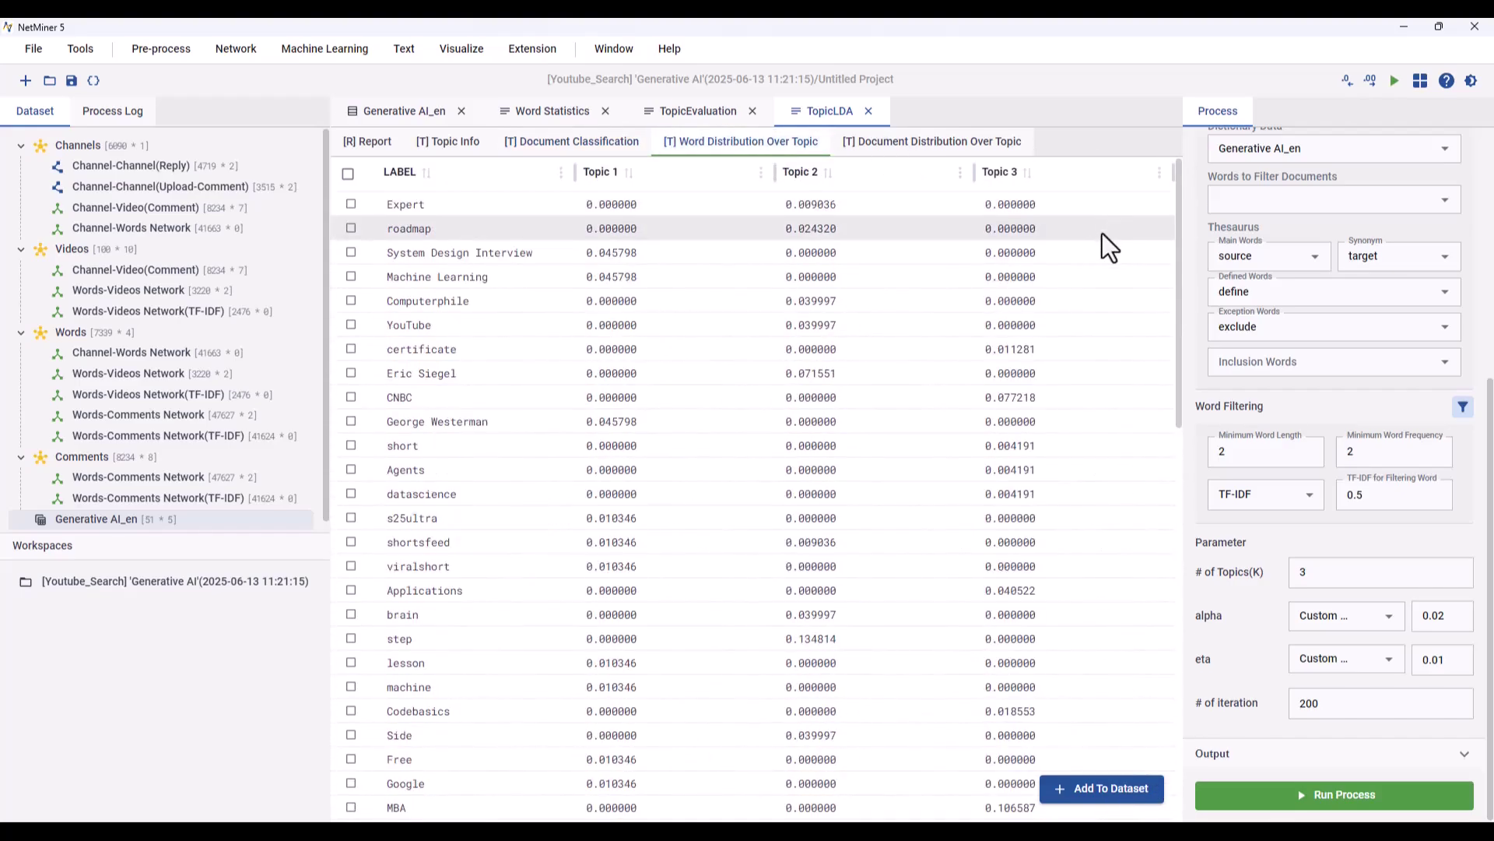
pyautogui.scroll(-12, 1103, 252)
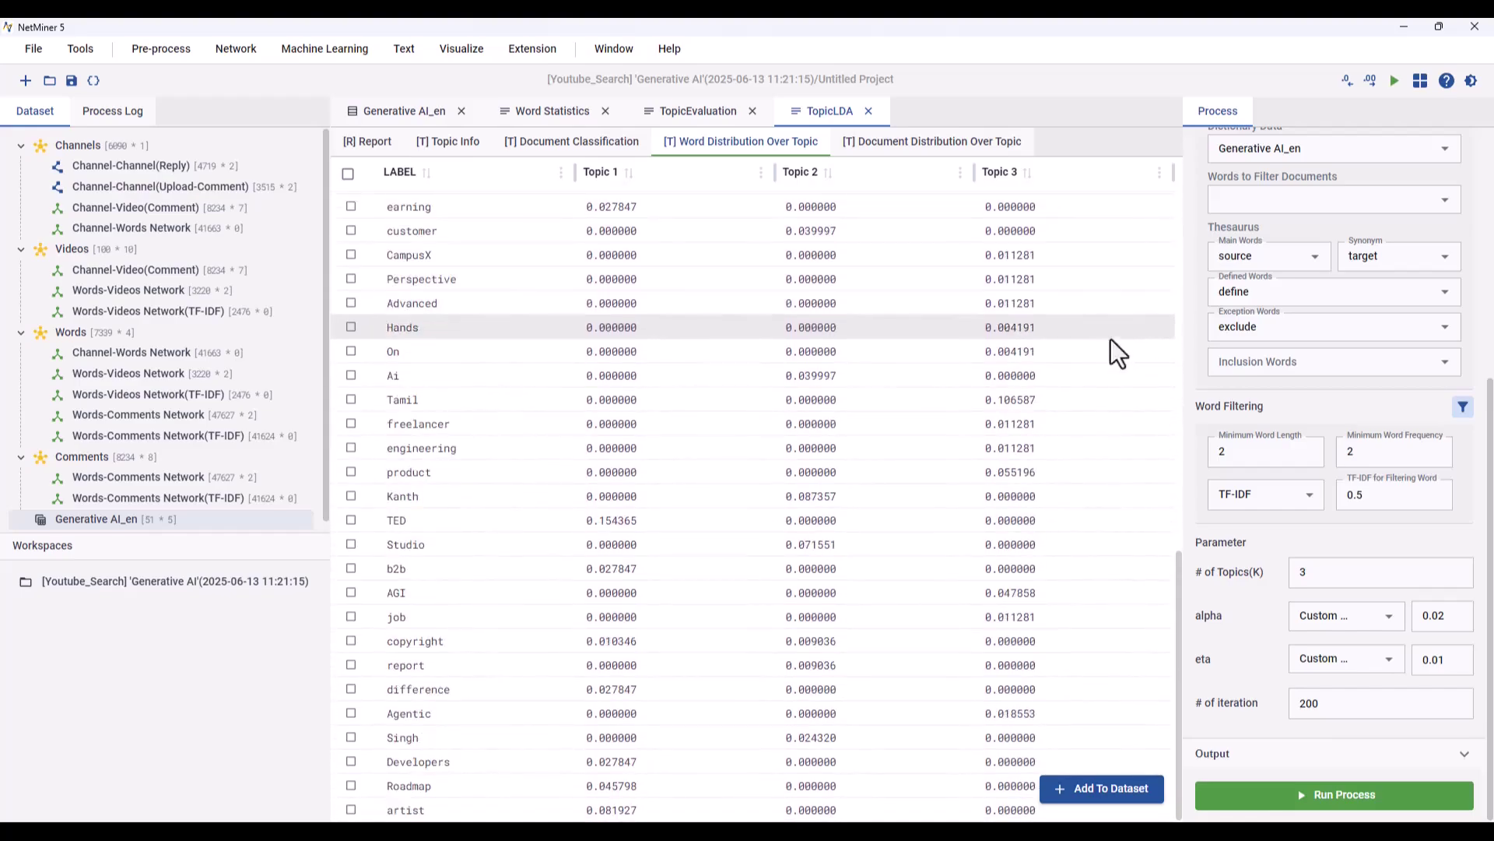
pyautogui.scroll(12, 1109, 373)
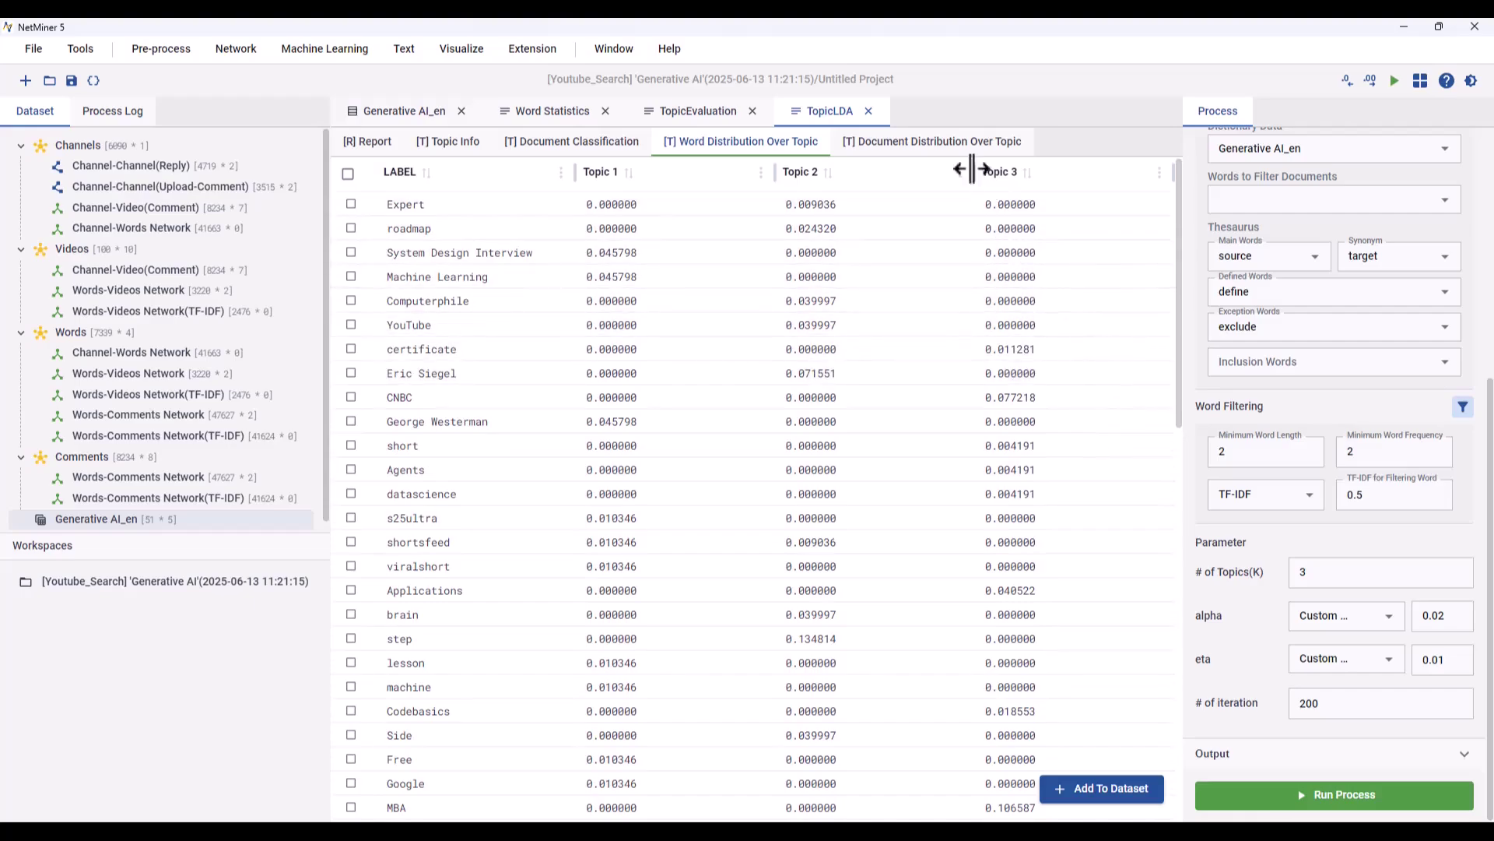
pyautogui.click(966, 144)
pyautogui.scroll(-15, 1043, 243)
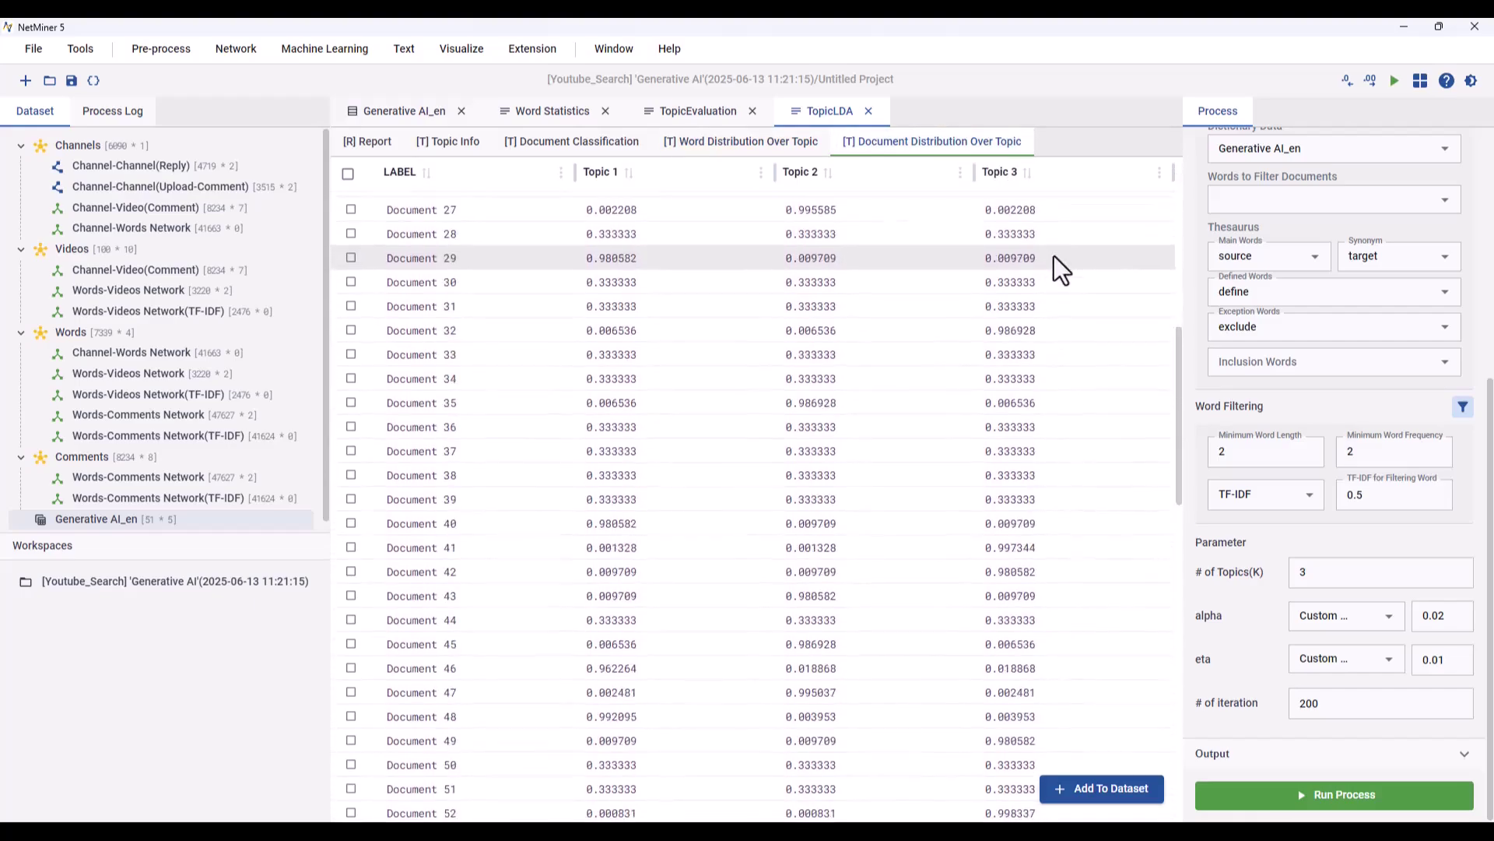
pyautogui.scroll(15, 1067, 288)
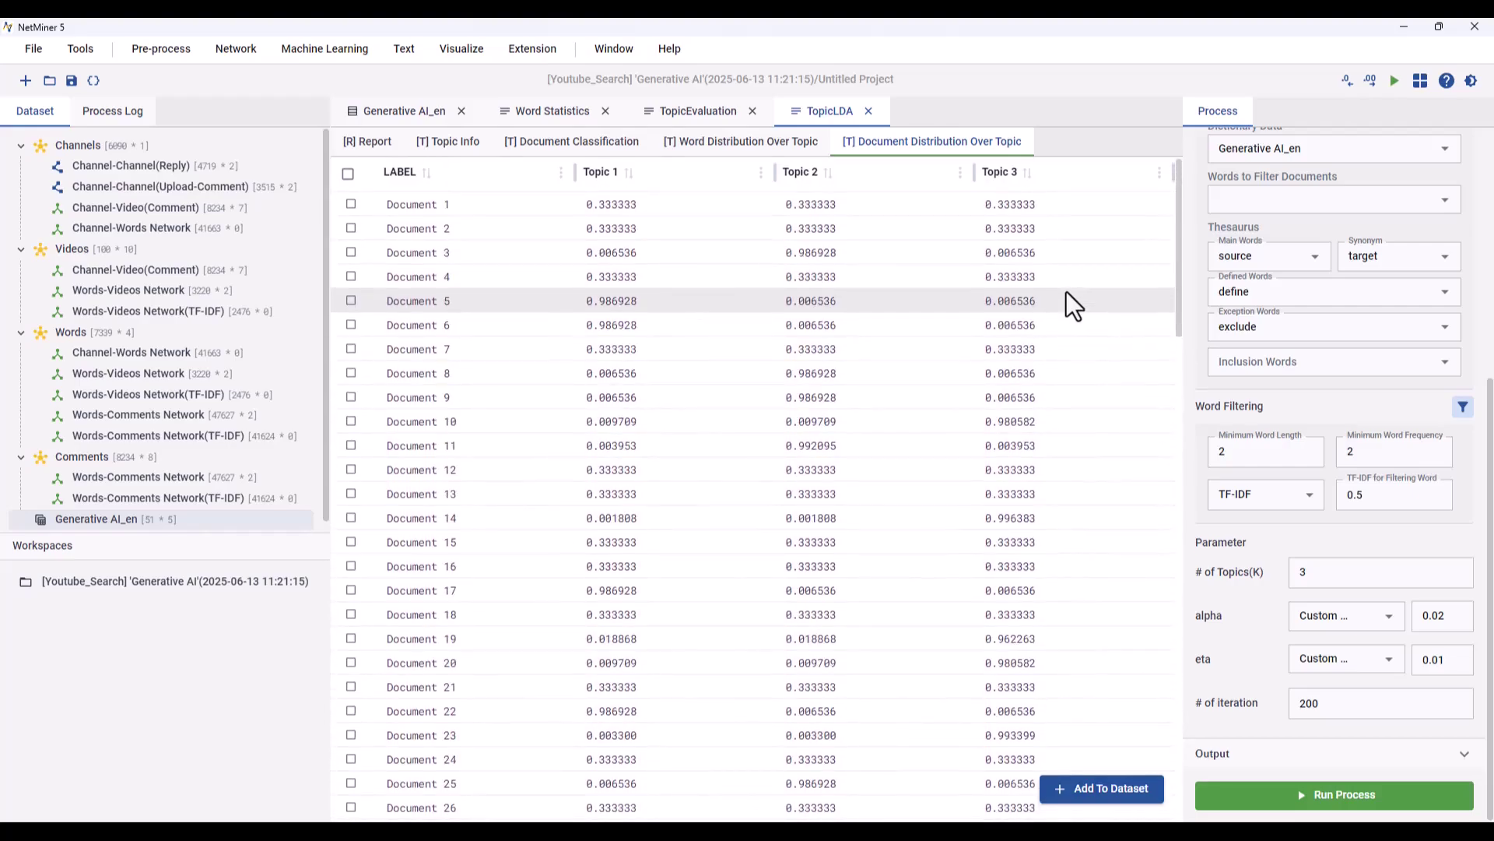
# Step: Generate an AI Assistant interpretation of the LDA report with English as the answer language
pyautogui.click(362, 143)
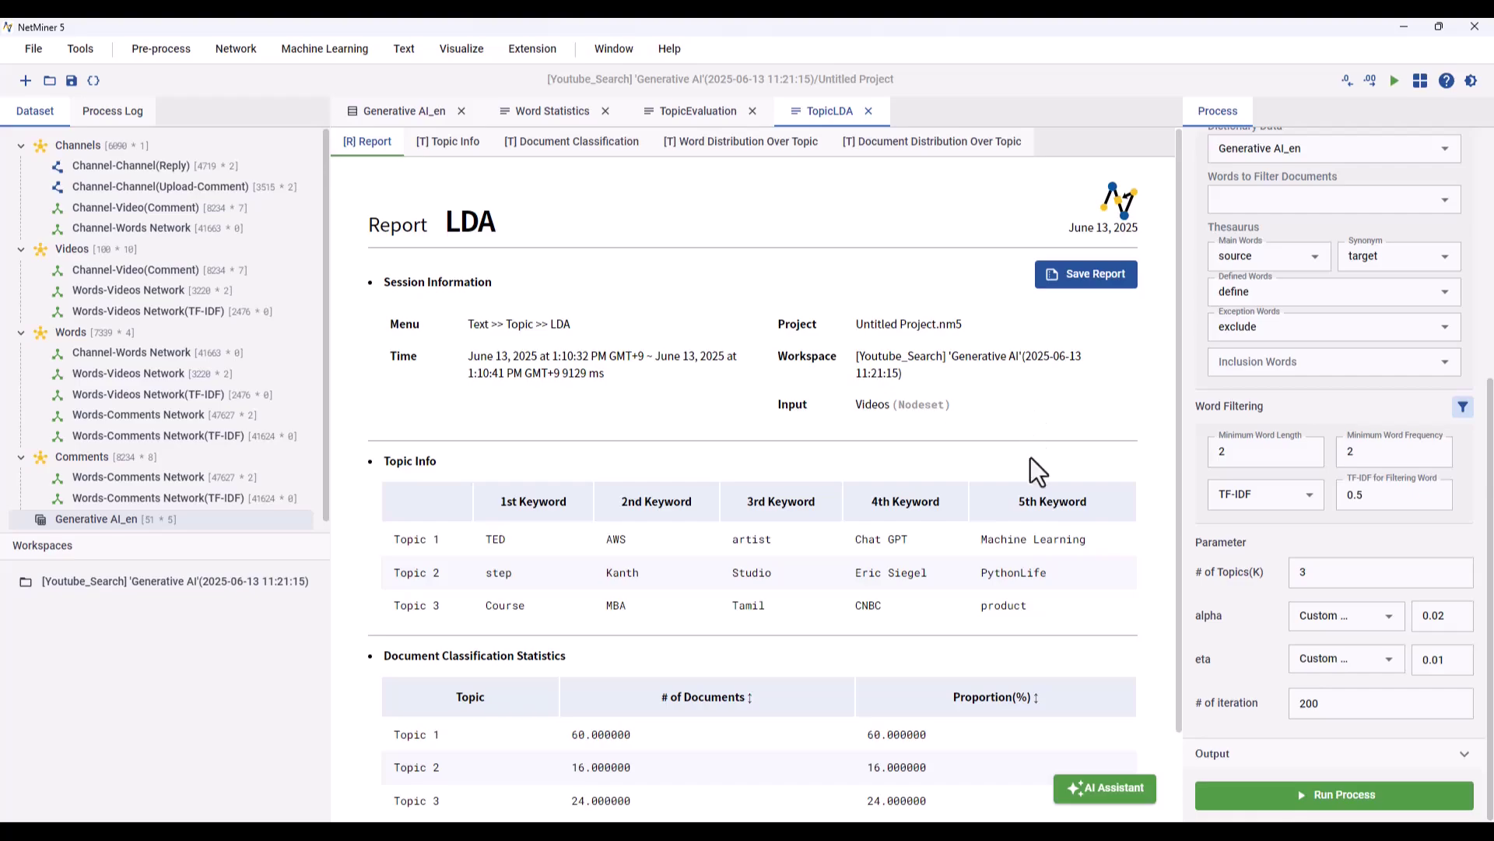
pyautogui.click(1124, 802)
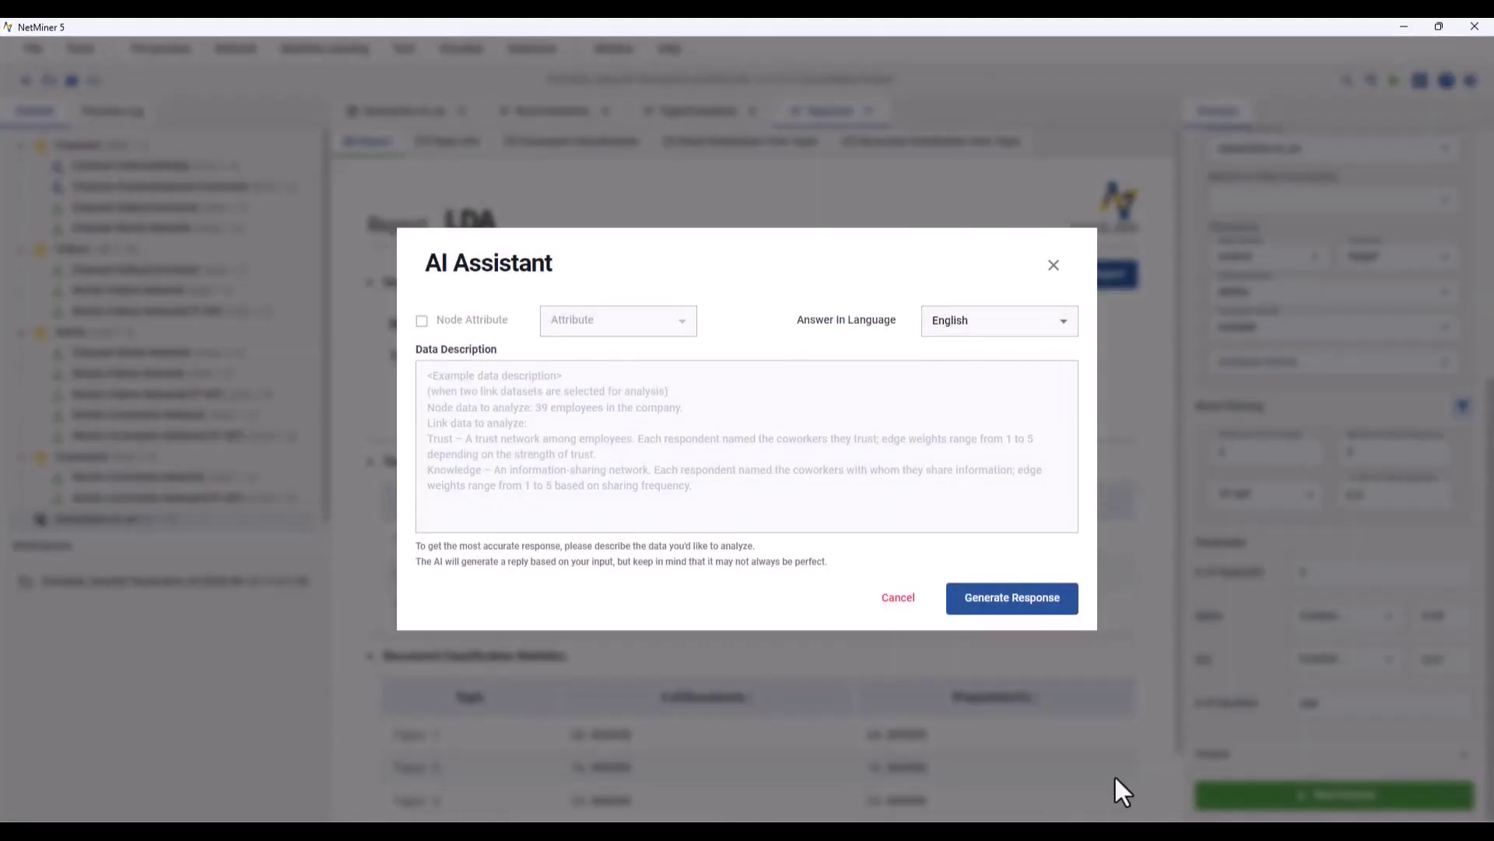
pyautogui.click(973, 320)
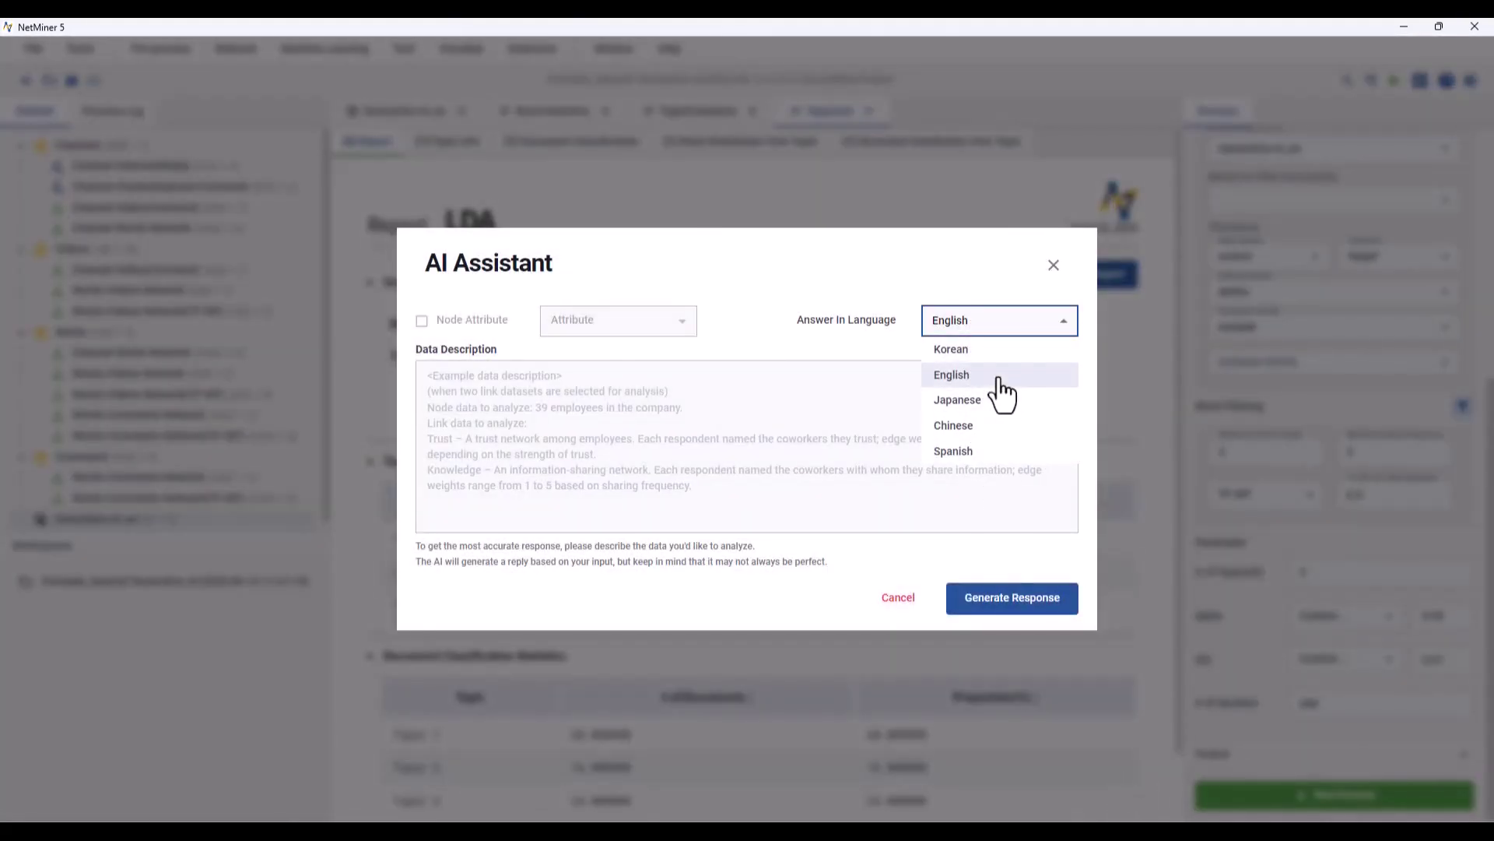
pyautogui.click(1000, 380)
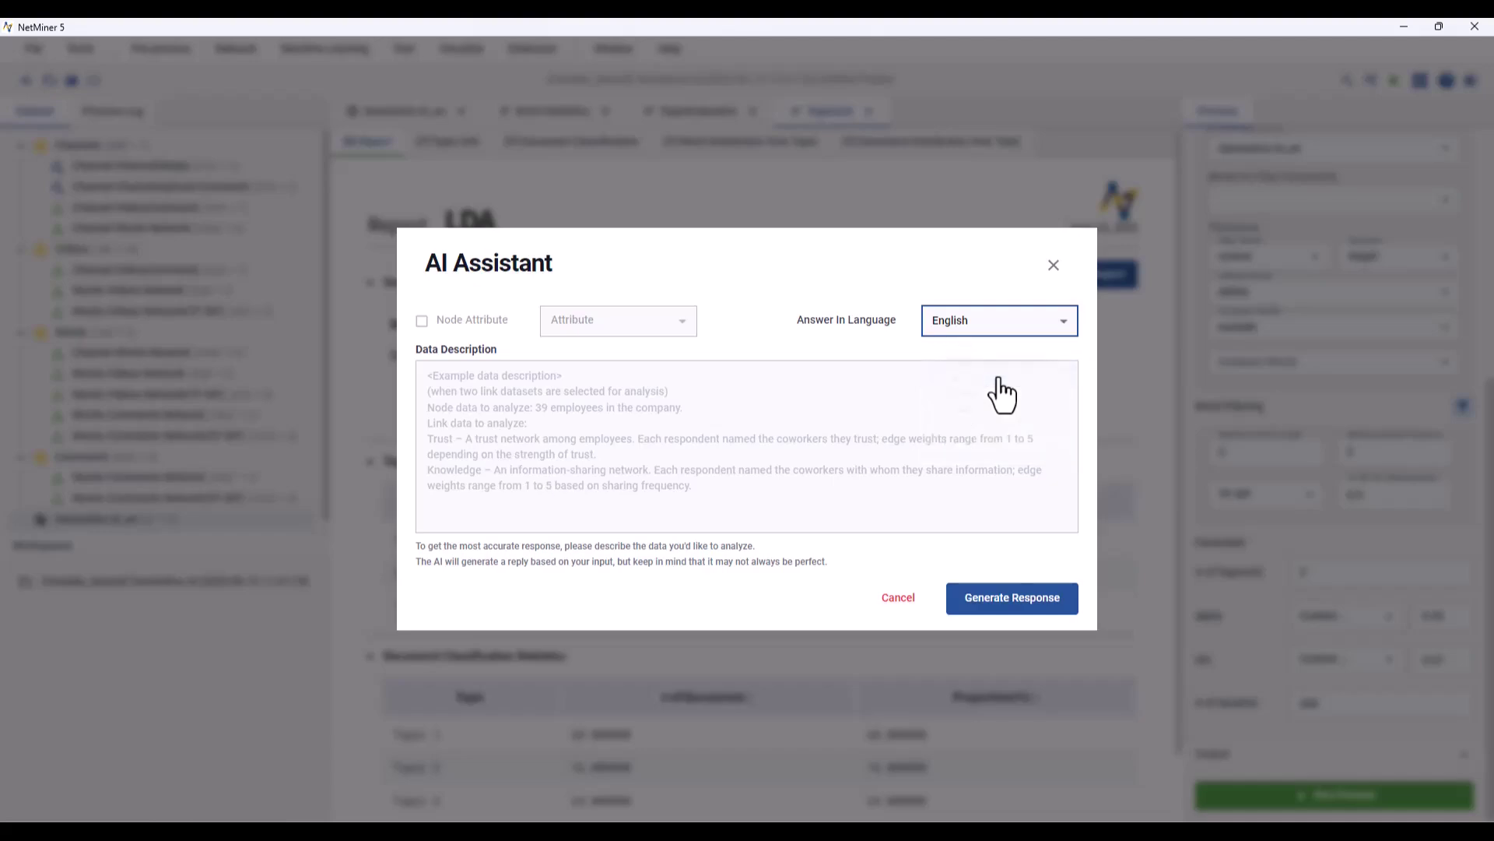
pyautogui.click(1037, 601)
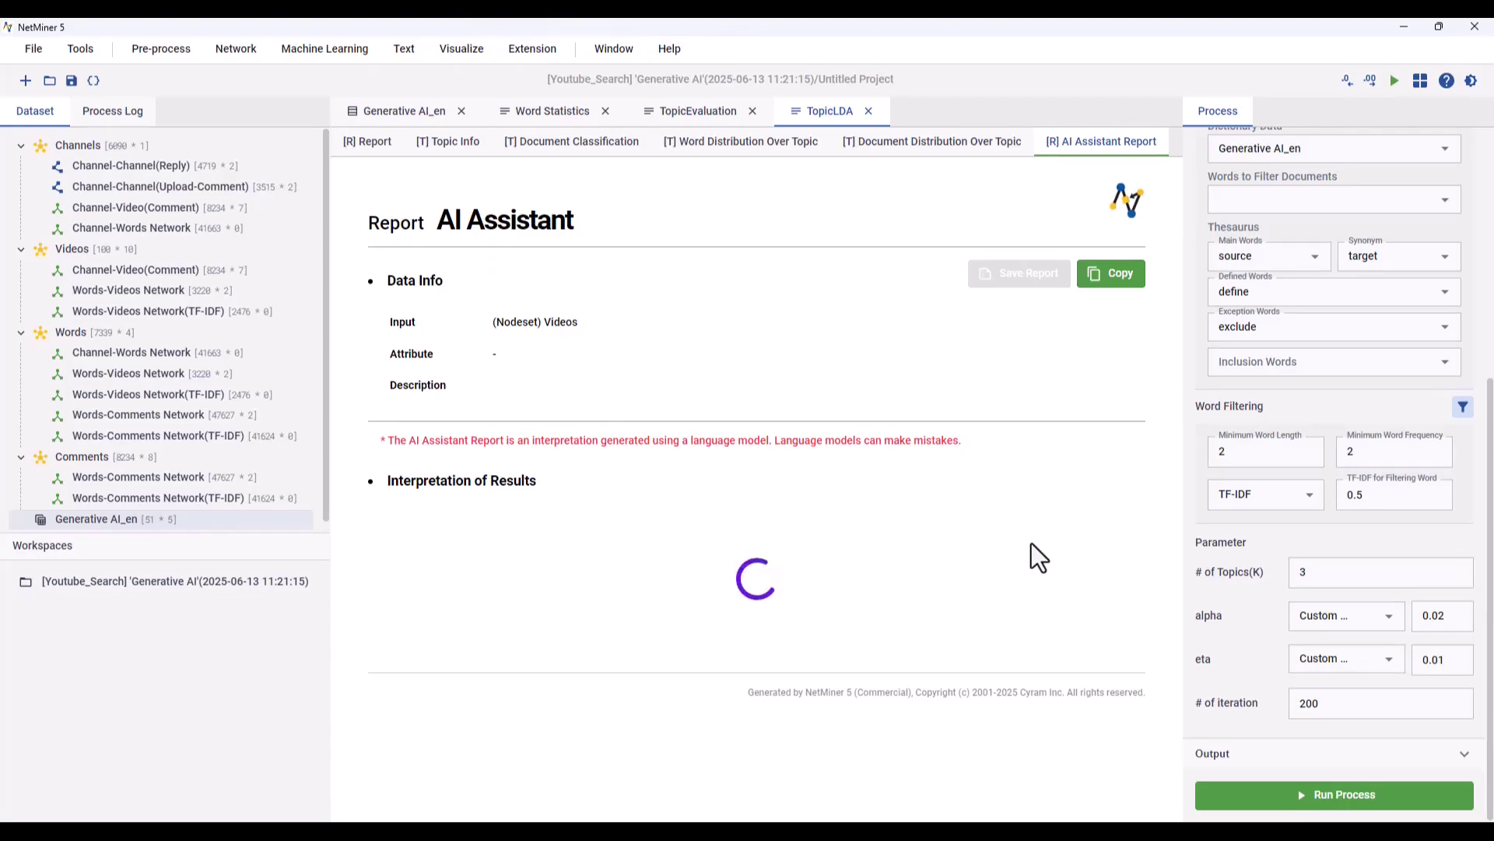
# Step: Read through the AI Assistant report's inferred topic names, key insights and suggestions for further analysis
pyautogui.scroll(-2, 1031, 543)
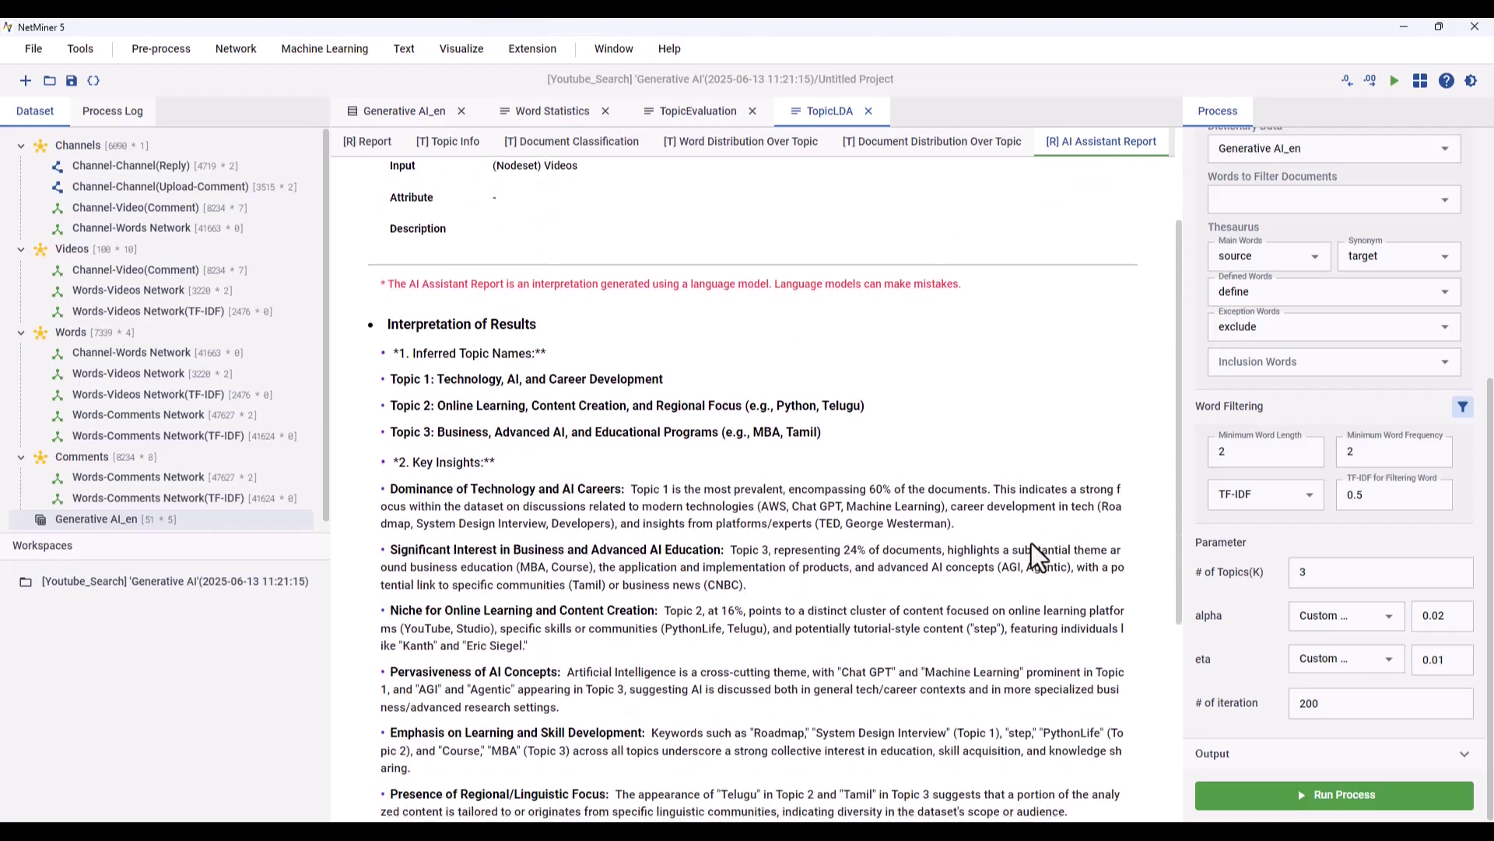
pyautogui.scroll(-5, 1030, 544)
pyautogui.scroll(4, 1030, 543)
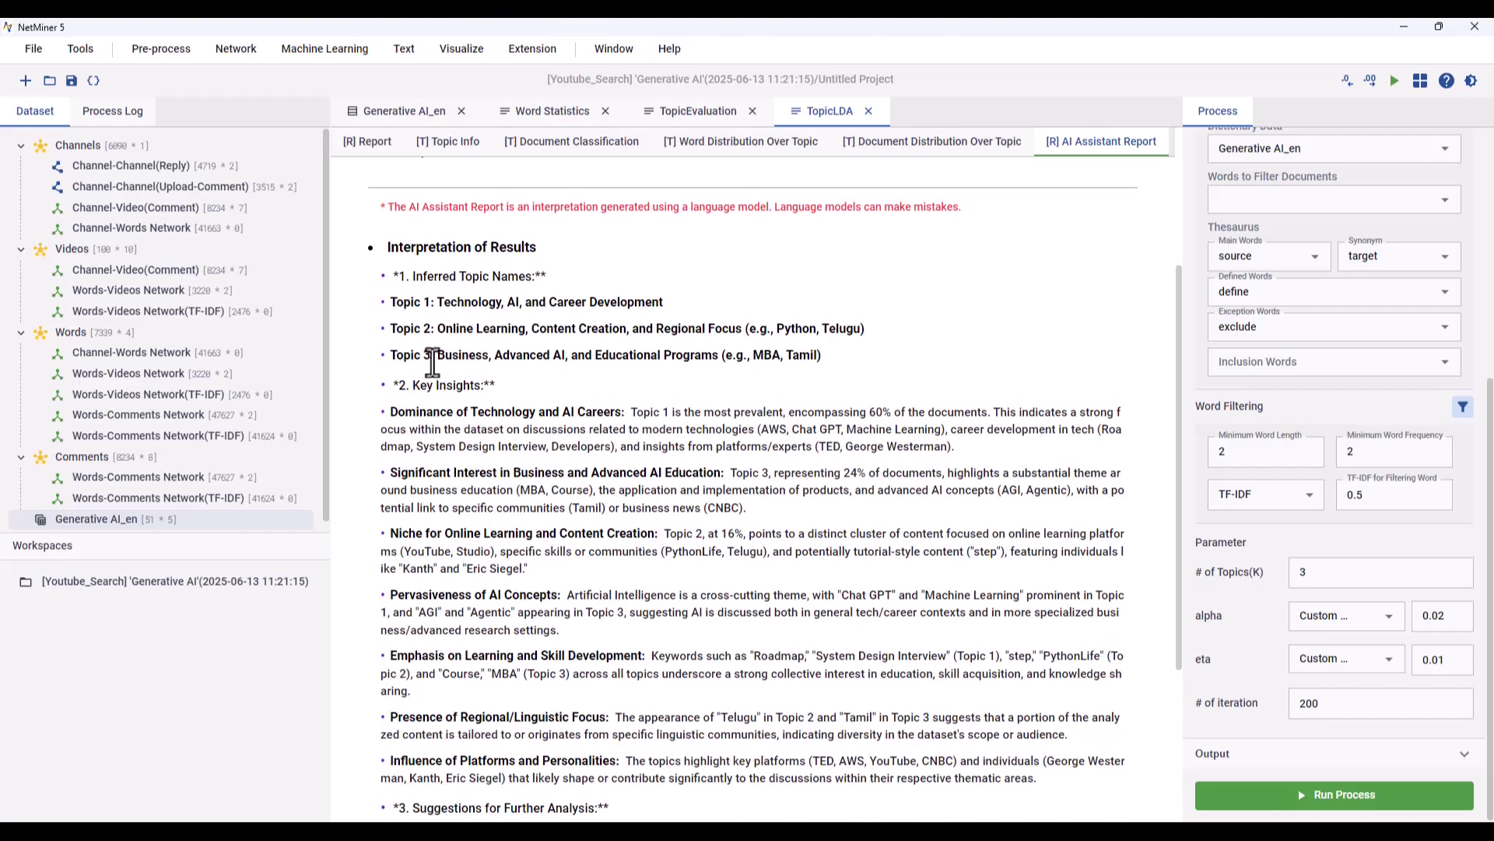
pyautogui.scroll(-2, 393, 286)
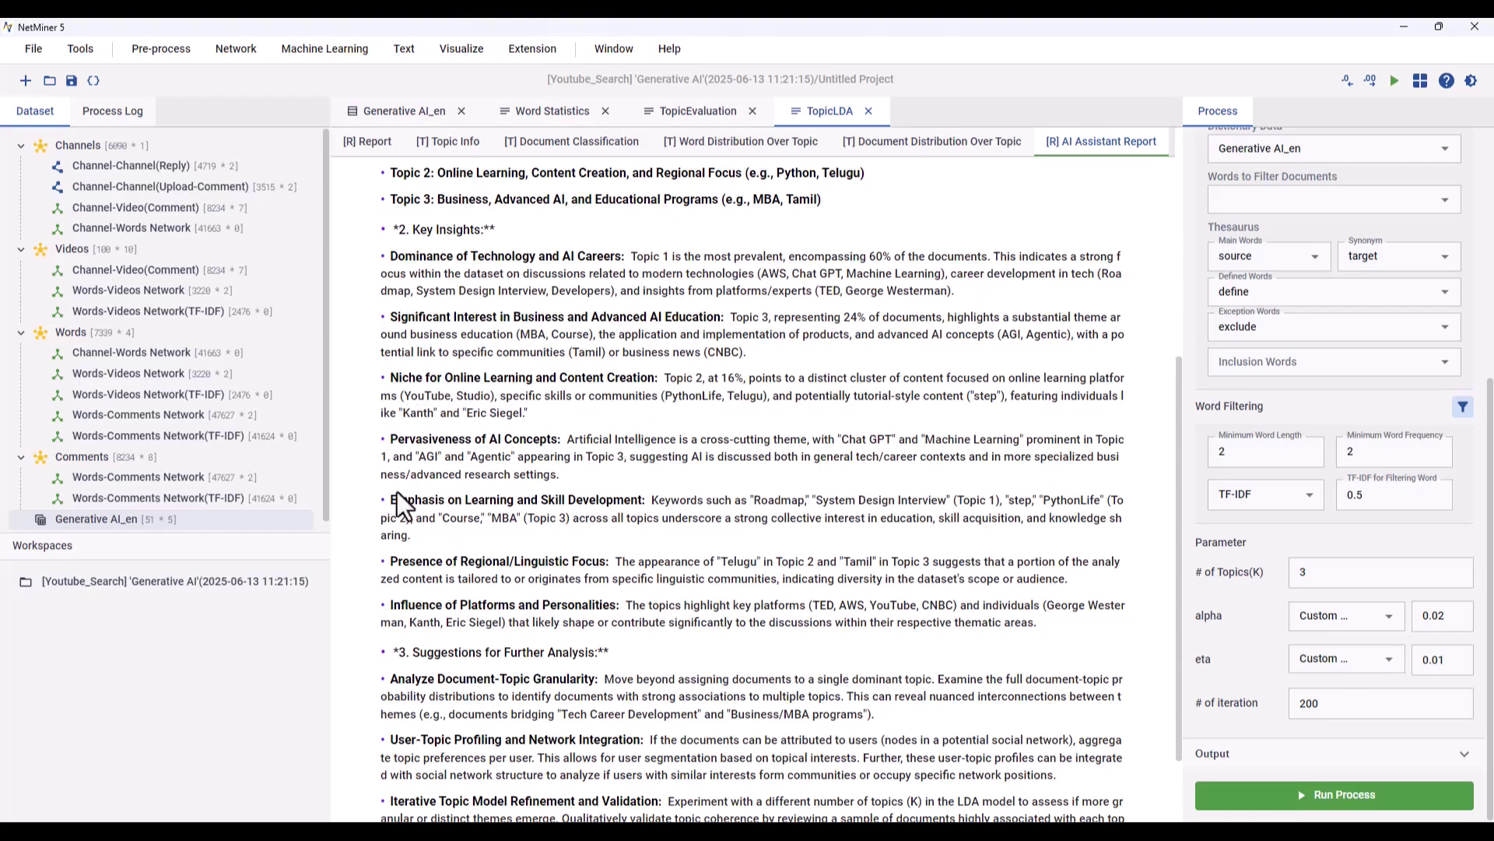
pyautogui.scroll(-2, 615, 503)
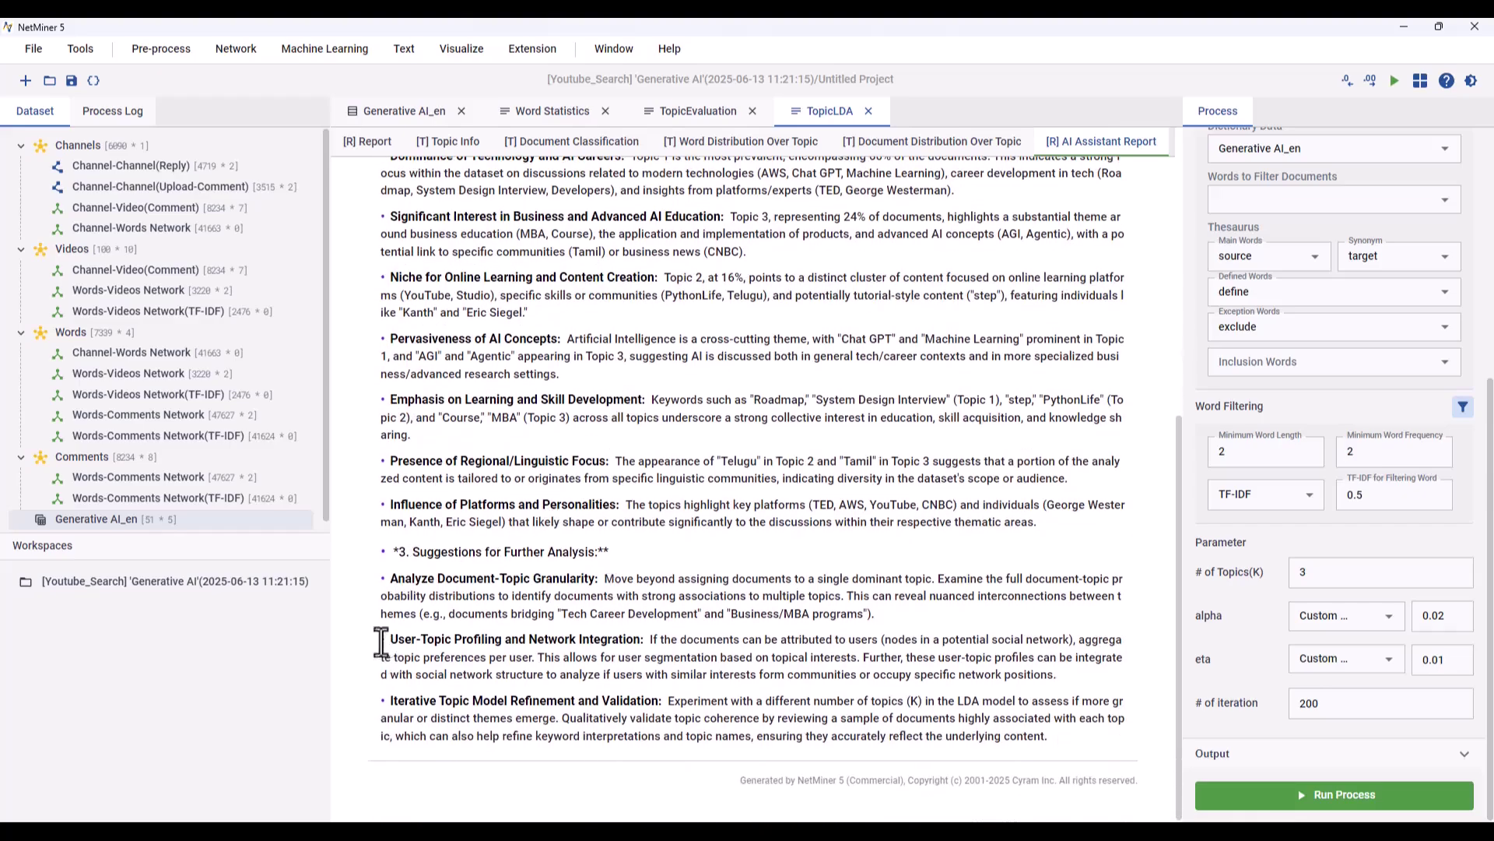
pyautogui.scroll(8, 840, 686)
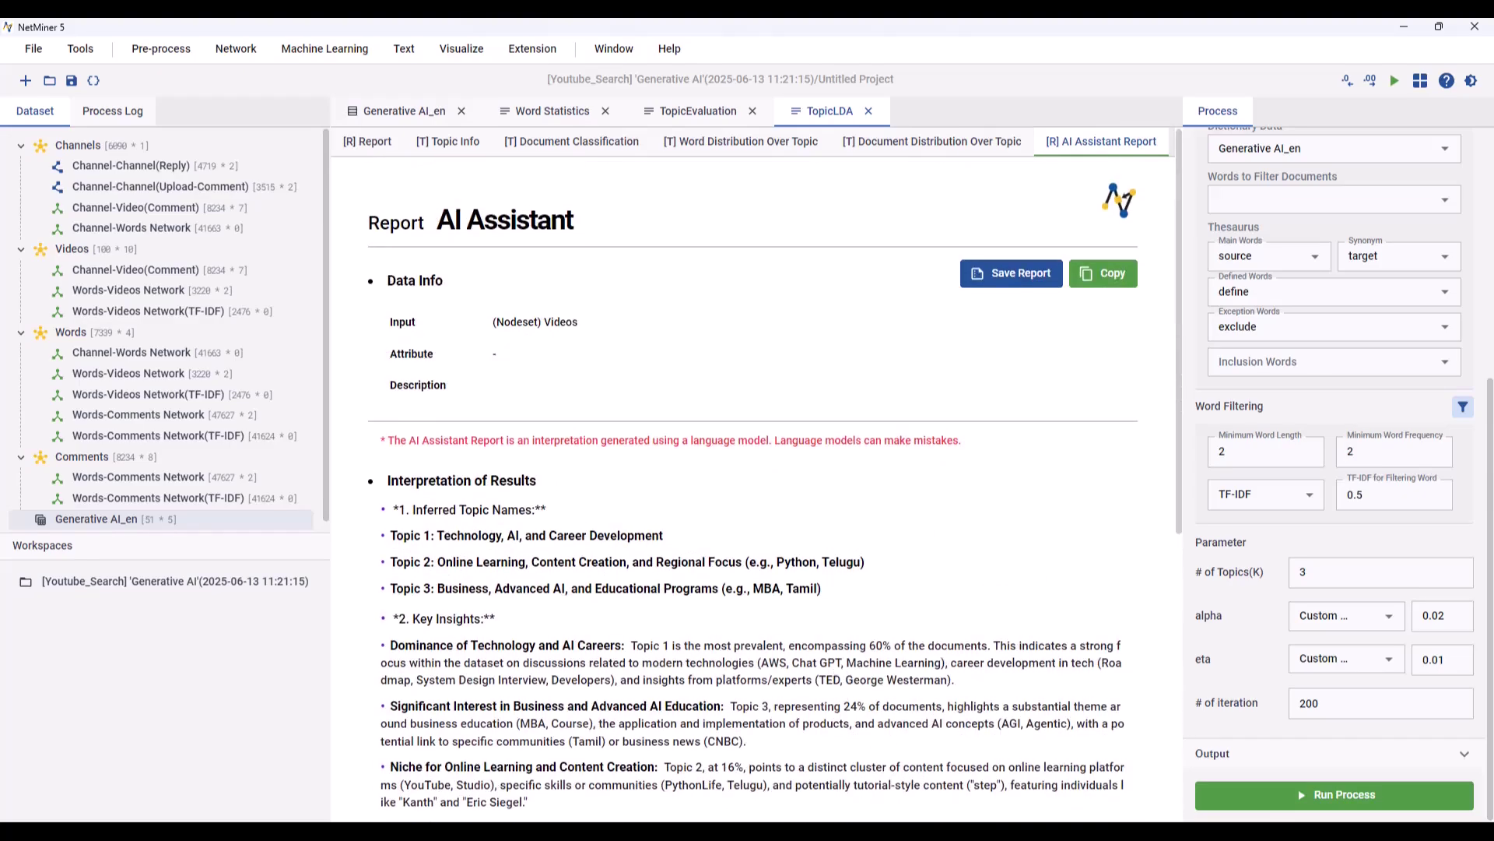